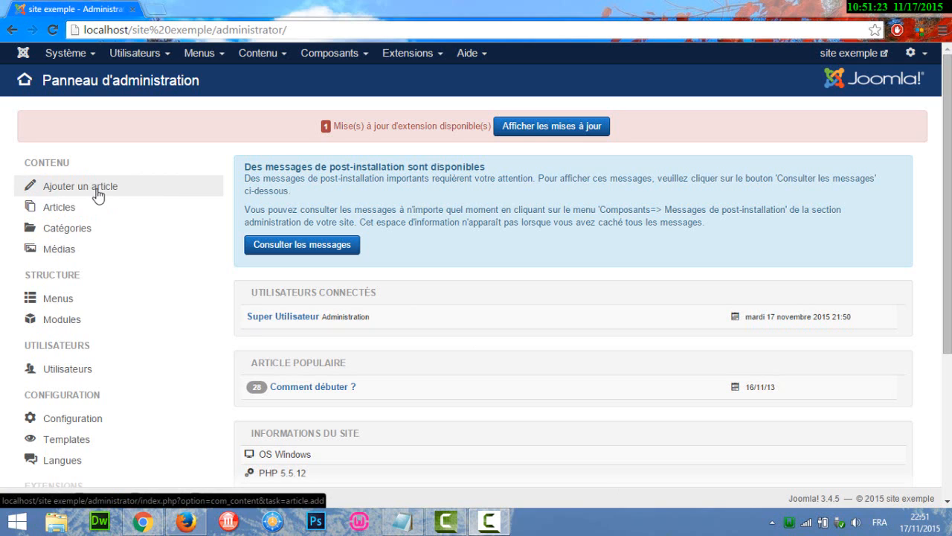
{"action": "left_click", "coordinate": [267, 53]}
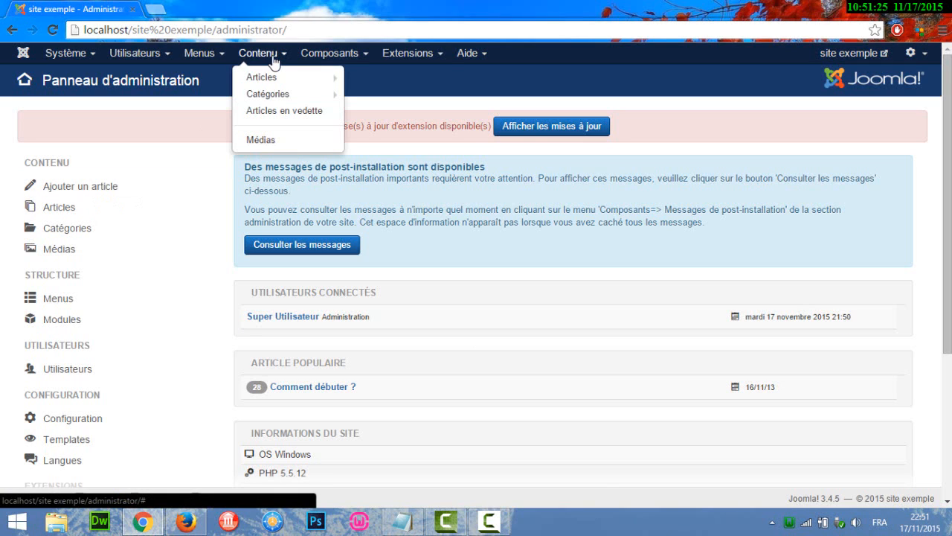
{"action": "mouse_move", "coordinate": [279, 77]}
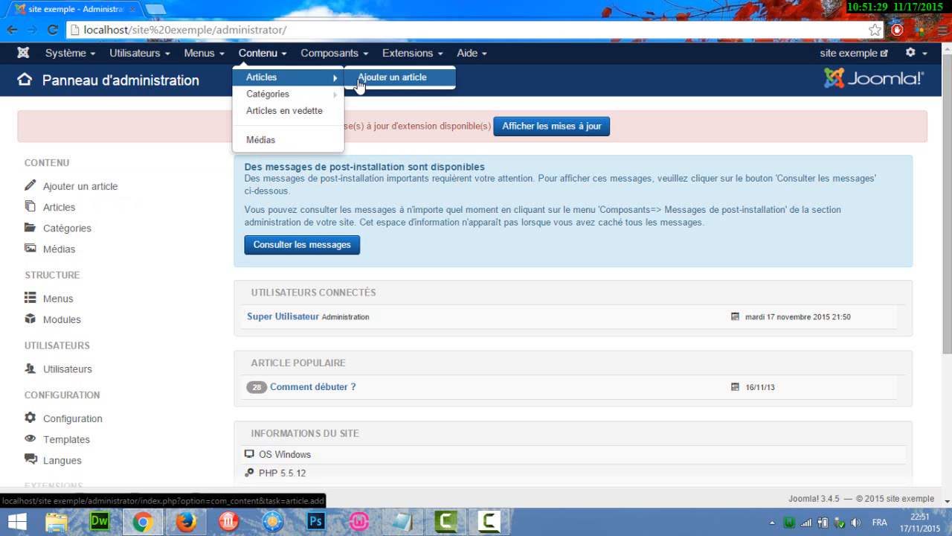
{"action": "left_click", "coordinate": [359, 80]}
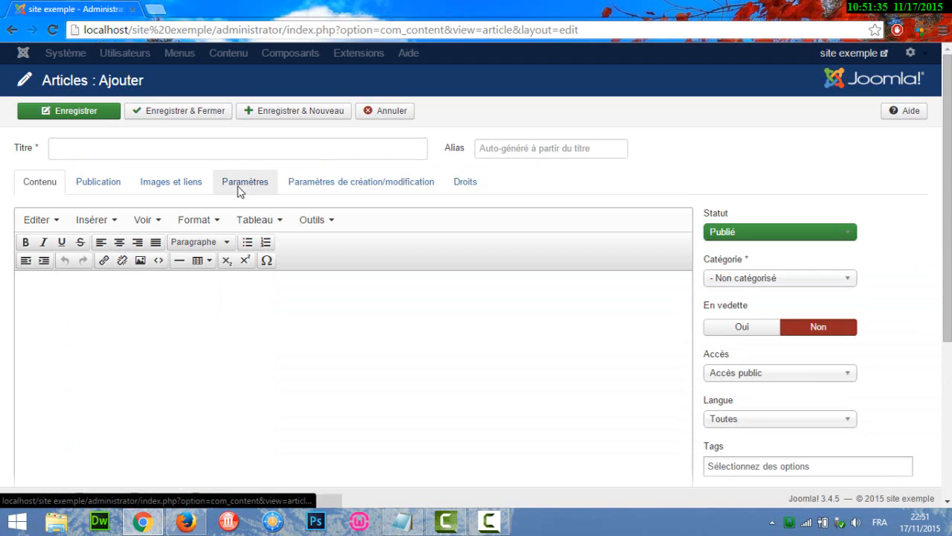
{"action": "left_click", "coordinate": [381, 112]}
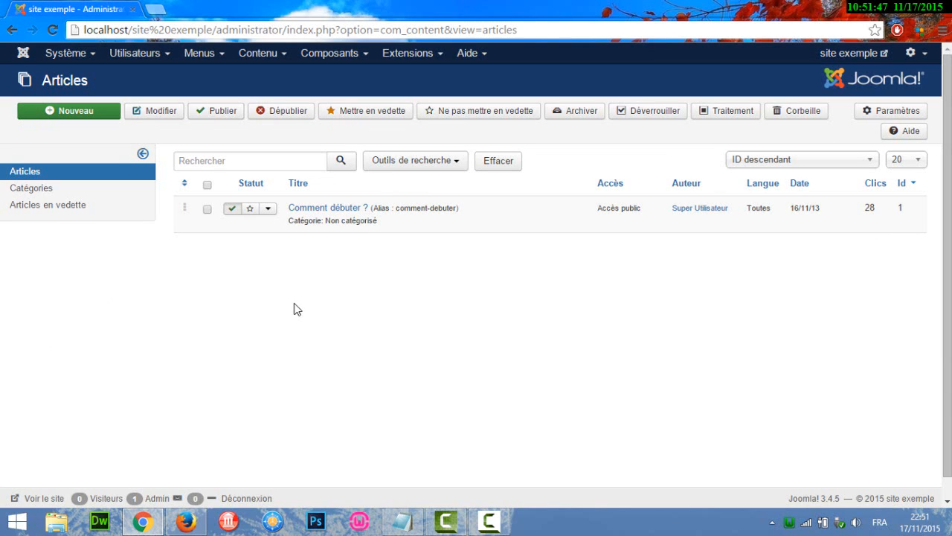
{"action": "left_click", "coordinate": [24, 53]}
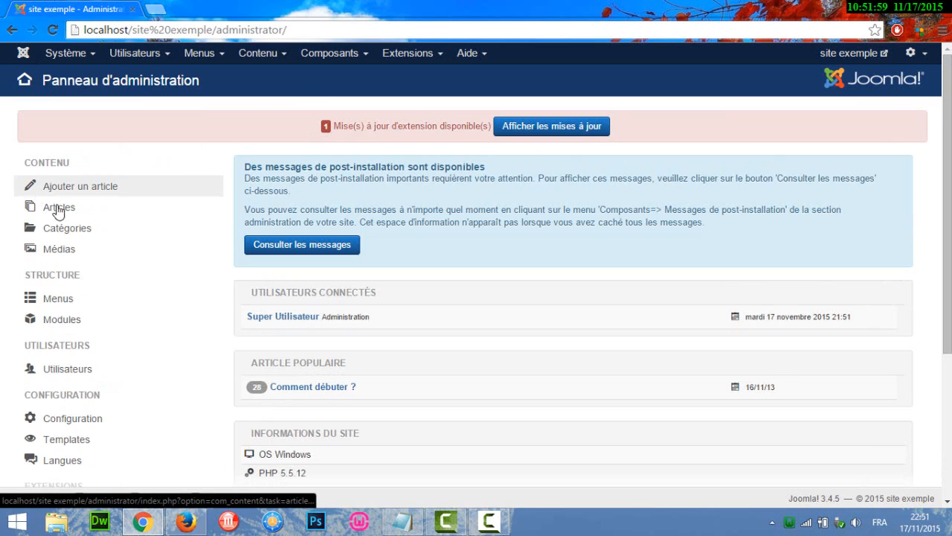
- Start a new article category and make its title field ready for entry
{"action": "left_click", "coordinate": [259, 53]}
{"action": "left_click", "coordinate": [287, 98]}
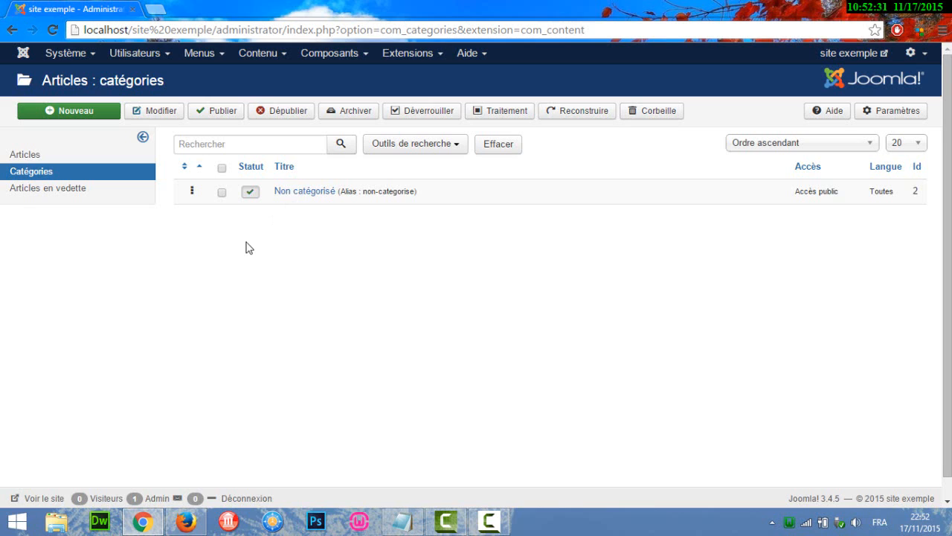
{"action": "left_click", "coordinate": [77, 119]}
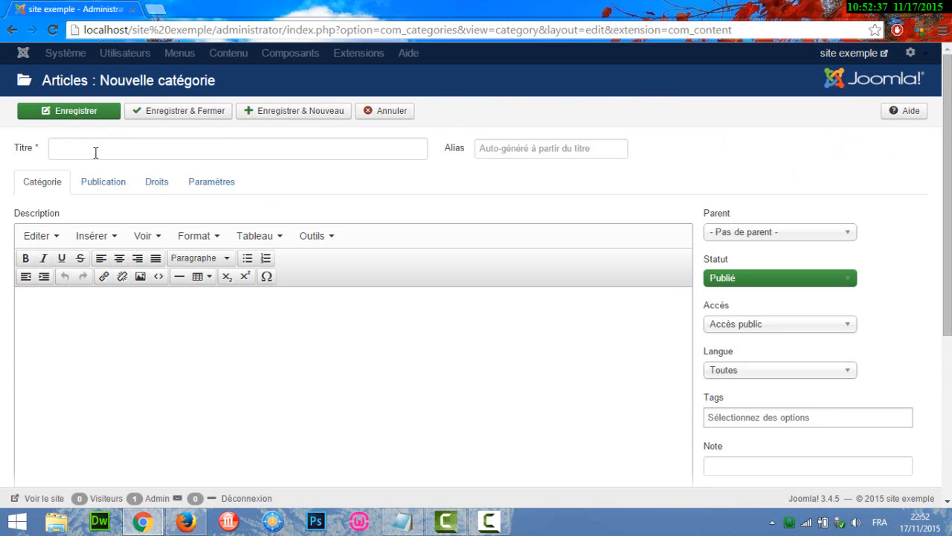
{"action": "left_click", "coordinate": [95, 152]}
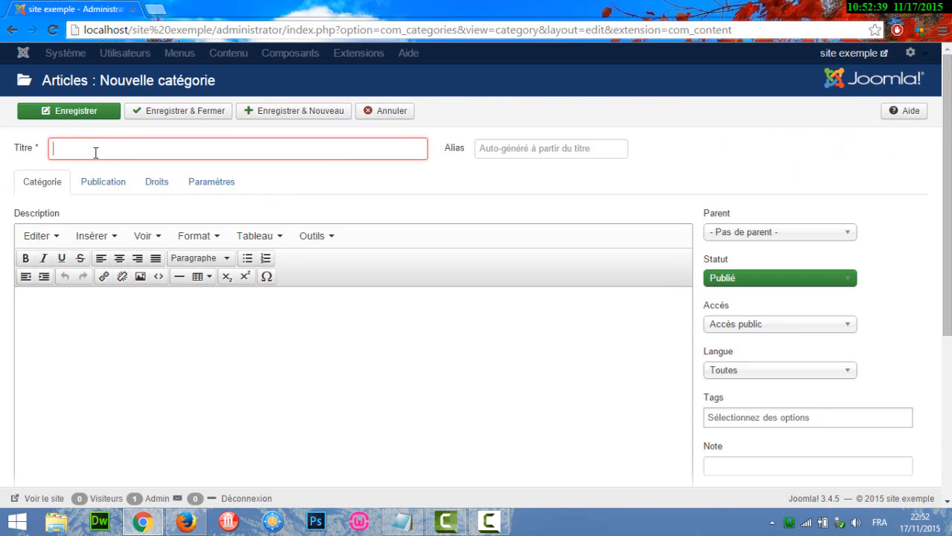
{"action": "type", "text": "Art"}
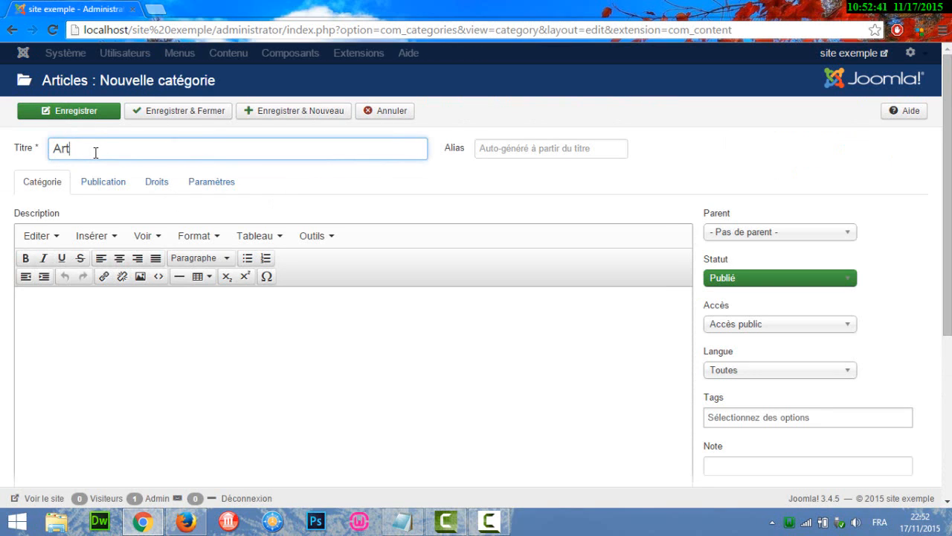
{"action": "key", "text": "BackSpace"}
{"action": "key", "text": "BackSpace"}
{"action": "key", "text": "BackSpace"}
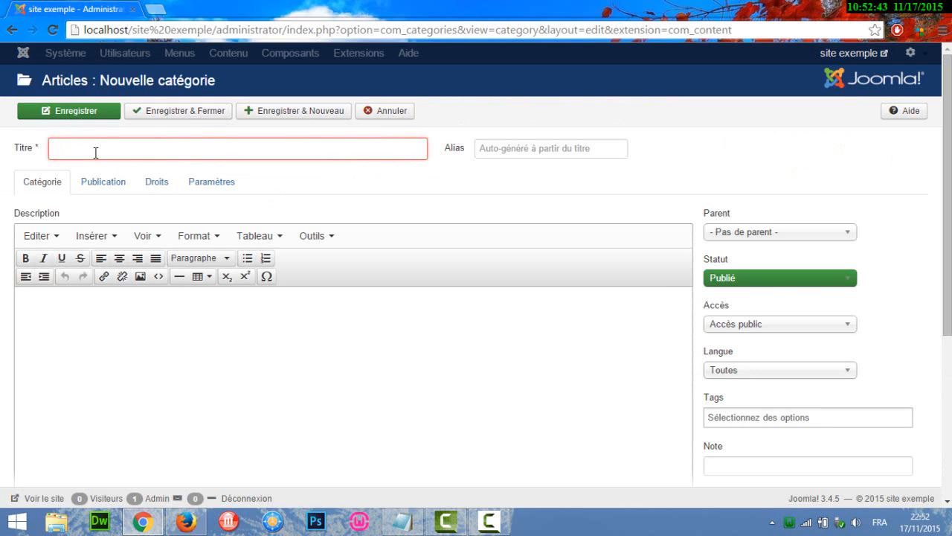
- Title the new category "listes d'articles", then save and close it
{"action": "type", "text": "l"}
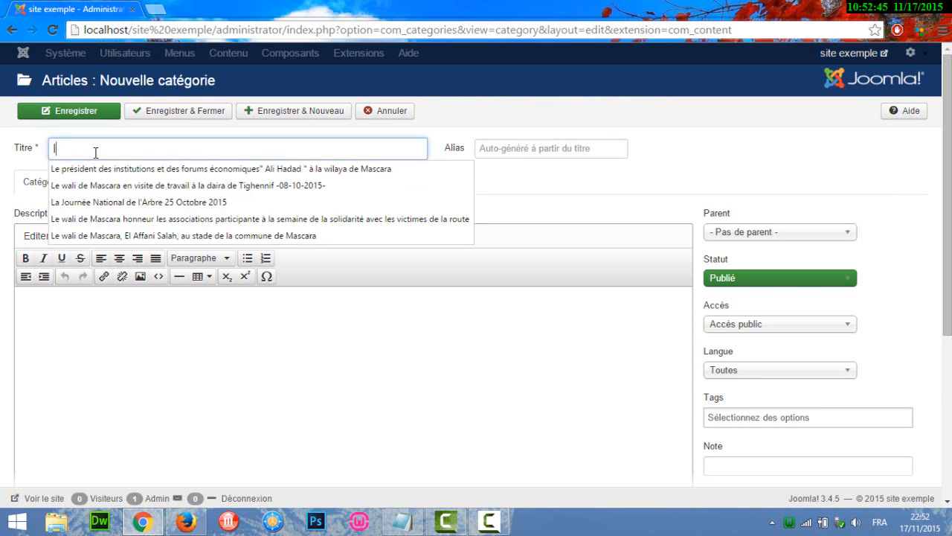
{"action": "type", "text": "istes d"}
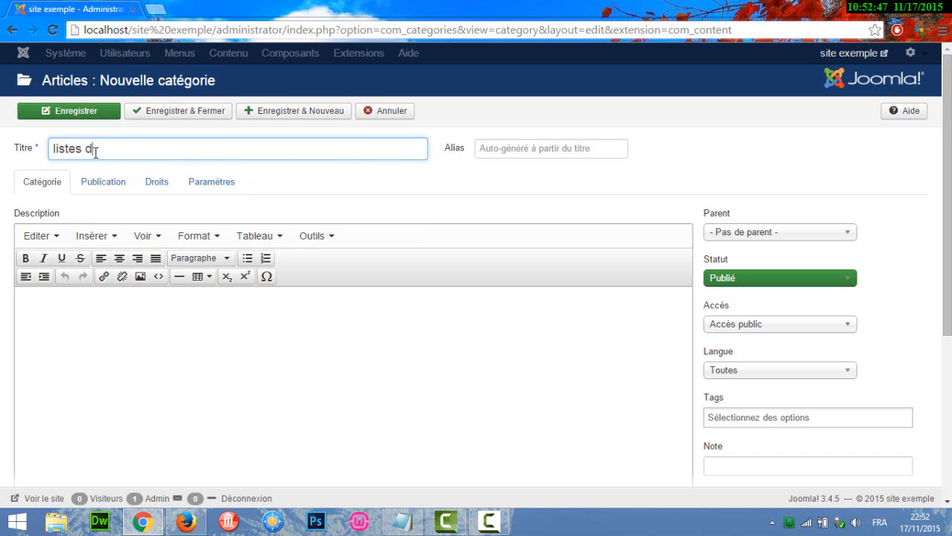
{"action": "type", "text": "'articles"}
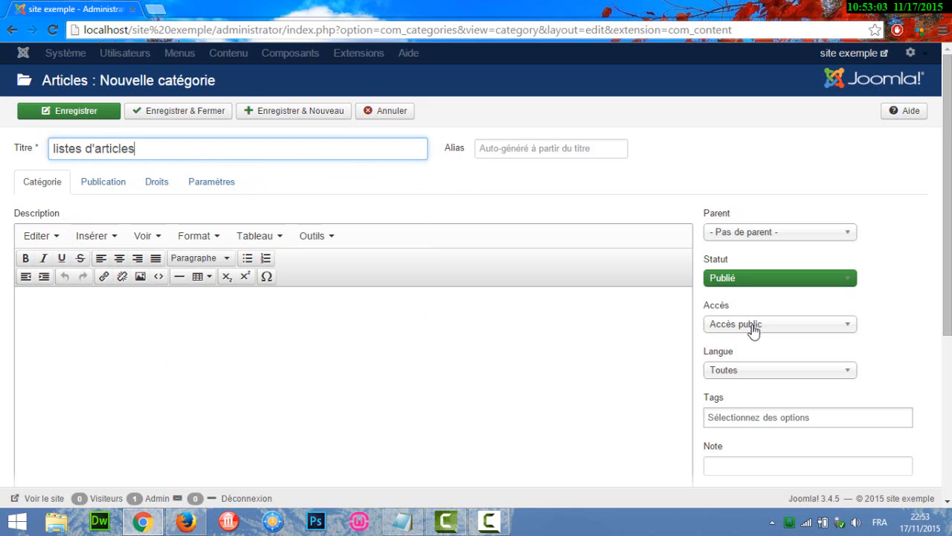
{"action": "left_click", "coordinate": [177, 112]}
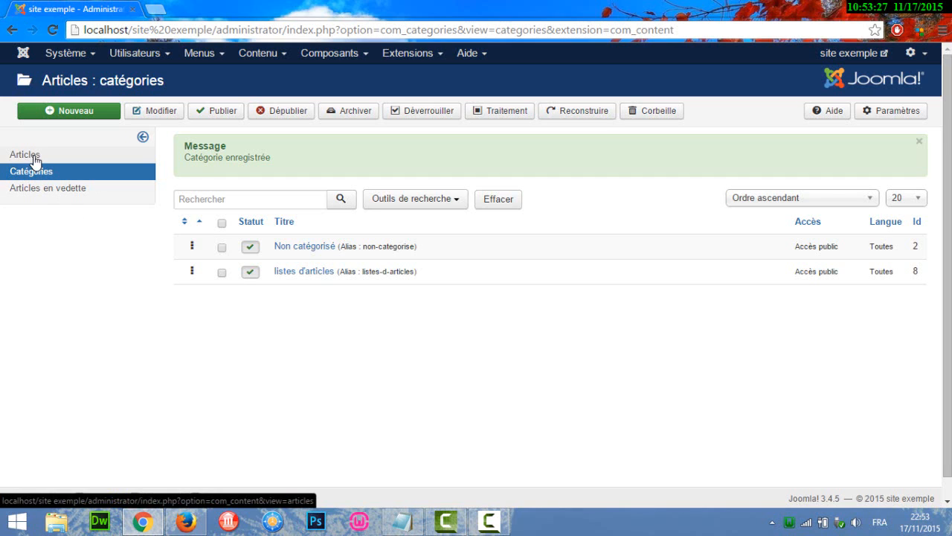
{"action": "left_click", "coordinate": [276, 60]}
{"action": "mouse_move", "coordinate": [282, 80]}
{"action": "left_click", "coordinate": [368, 80]}
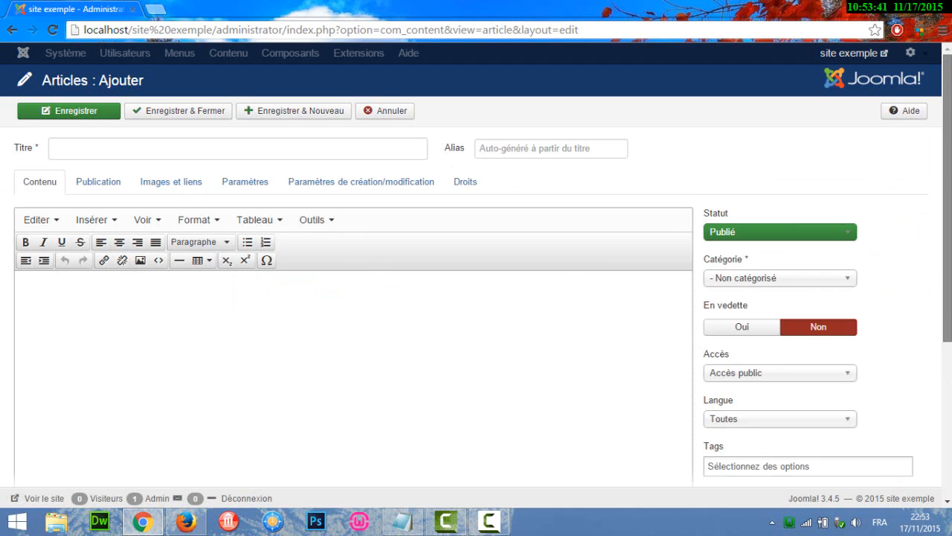
{"action": "scroll", "coordinate": [947, 223], "scroll_direction": "down", "scroll_amount": 1}
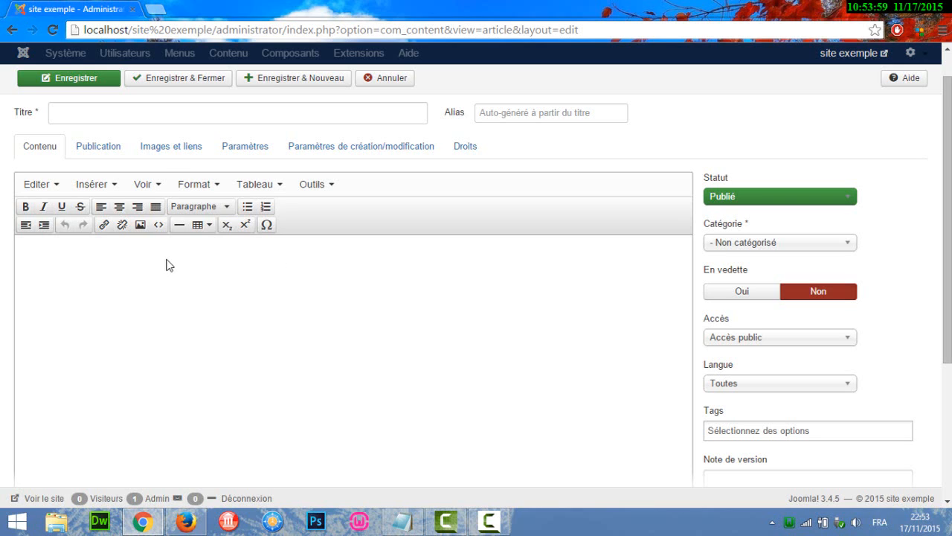
- Search the Joomla! Extensions Directory for "jce" in a new browser tab and open the JCE editor's page
{"action": "left_click", "coordinate": [156, 8]}
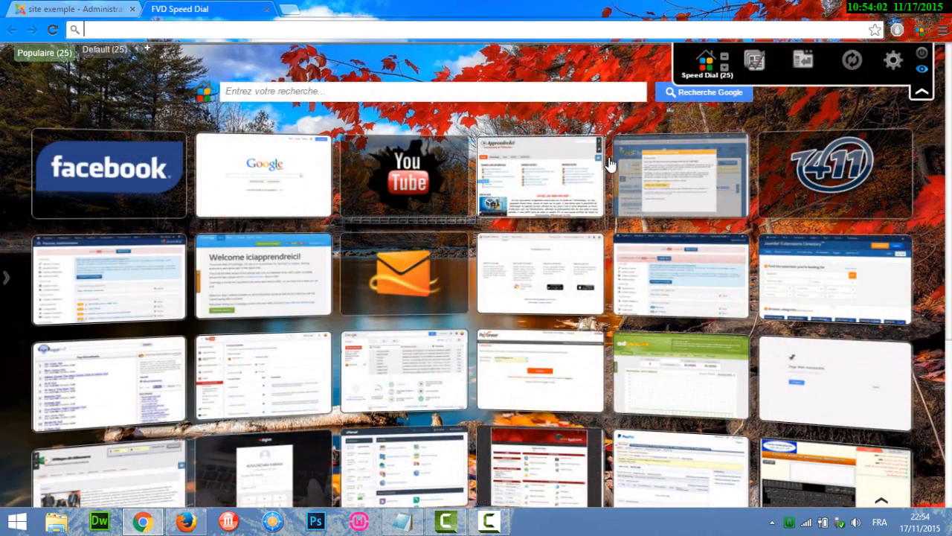
{"action": "left_click", "coordinate": [812, 277]}
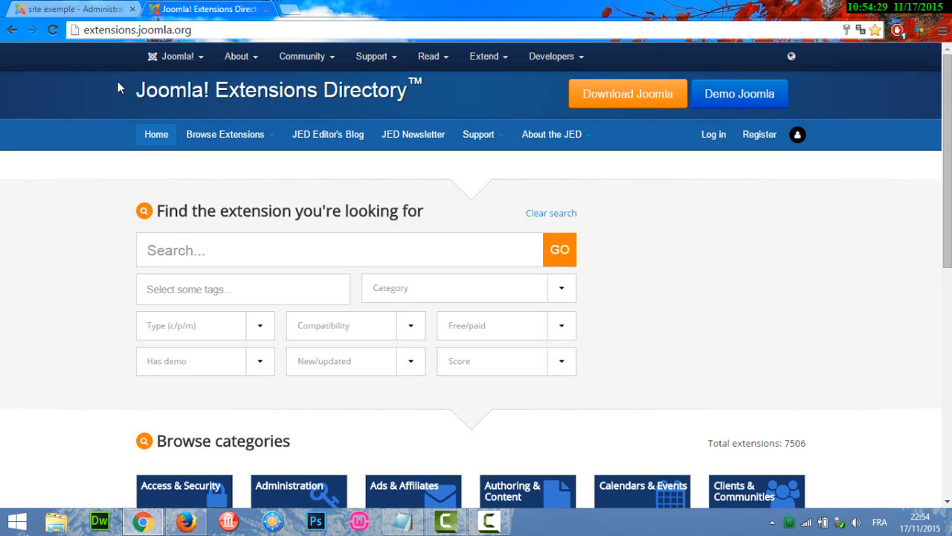
{"action": "left_click", "coordinate": [184, 240]}
{"action": "type", "text": "jce"}
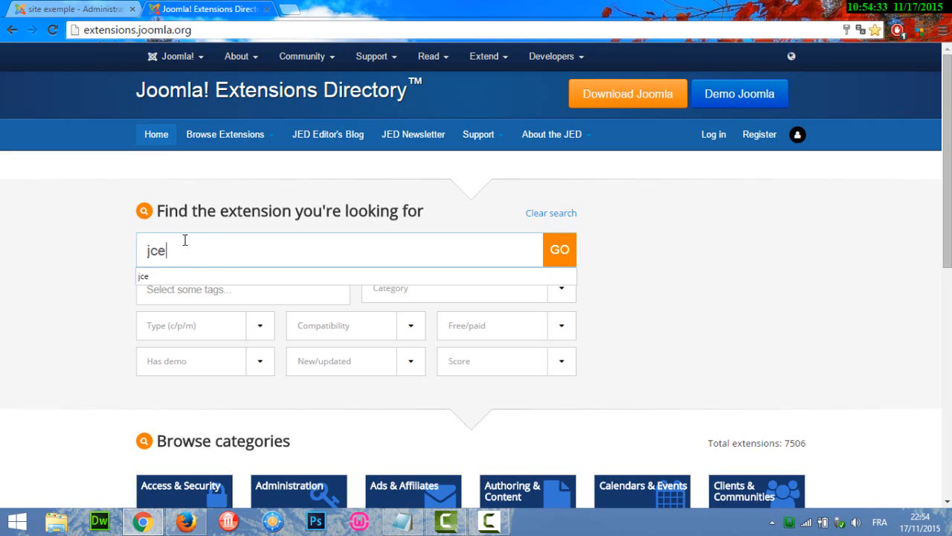
{"action": "key", "text": "Return"}
{"action": "scroll", "coordinate": [520, 260], "scroll_direction": "down", "scroll_amount": 3}
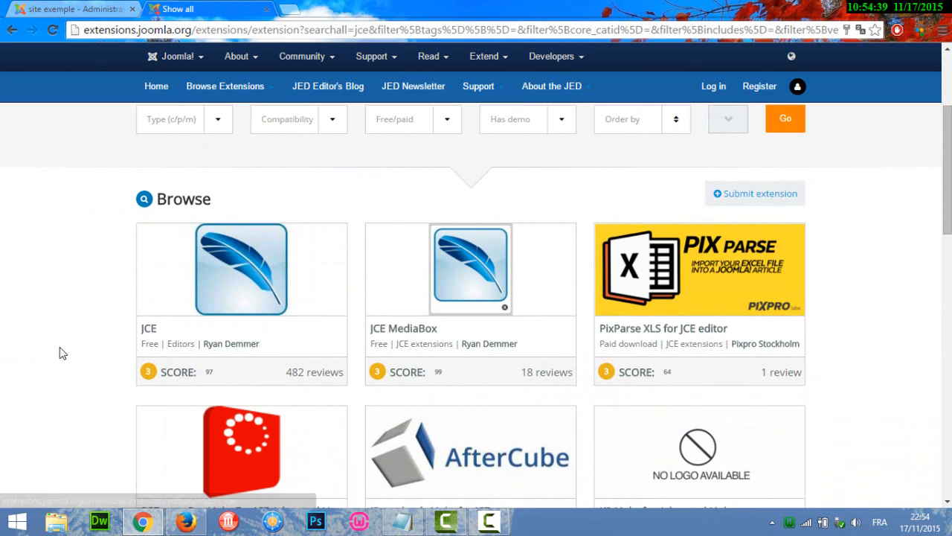
{"action": "left_click", "coordinate": [153, 334]}
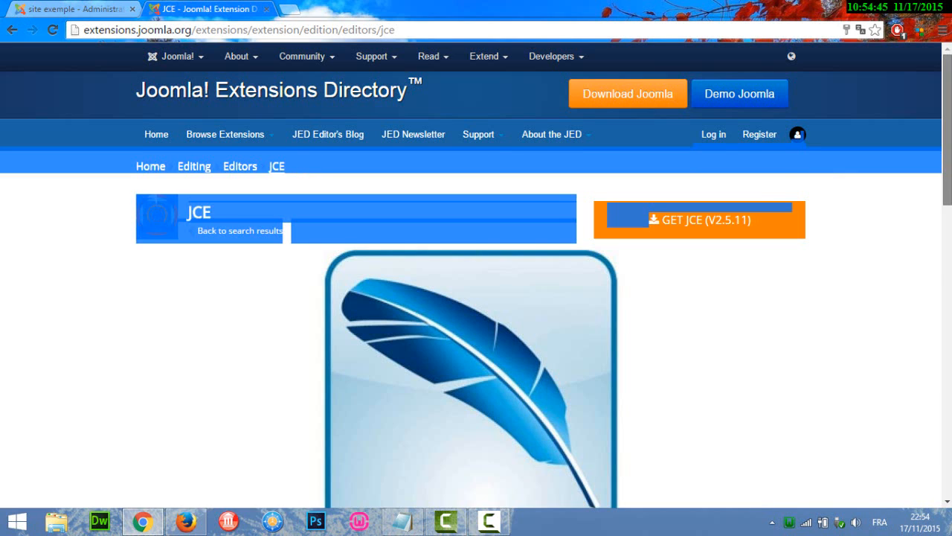
- Go from the JCE listing to the developer's download site and open the Joomla! 3.x files
{"action": "scroll", "coordinate": [476, 297], "scroll_direction": "down", "scroll_amount": 4}
{"action": "scroll", "coordinate": [476, 297], "scroll_direction": "down", "scroll_amount": 1}
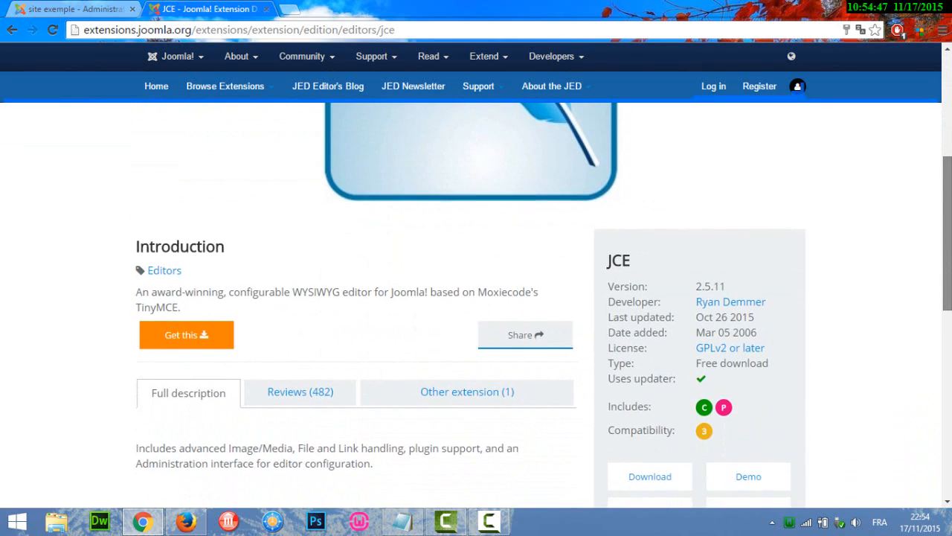
{"action": "scroll", "coordinate": [476, 298], "scroll_direction": "down", "scroll_amount": 1}
{"action": "scroll", "coordinate": [476, 298], "scroll_direction": "up", "scroll_amount": 5}
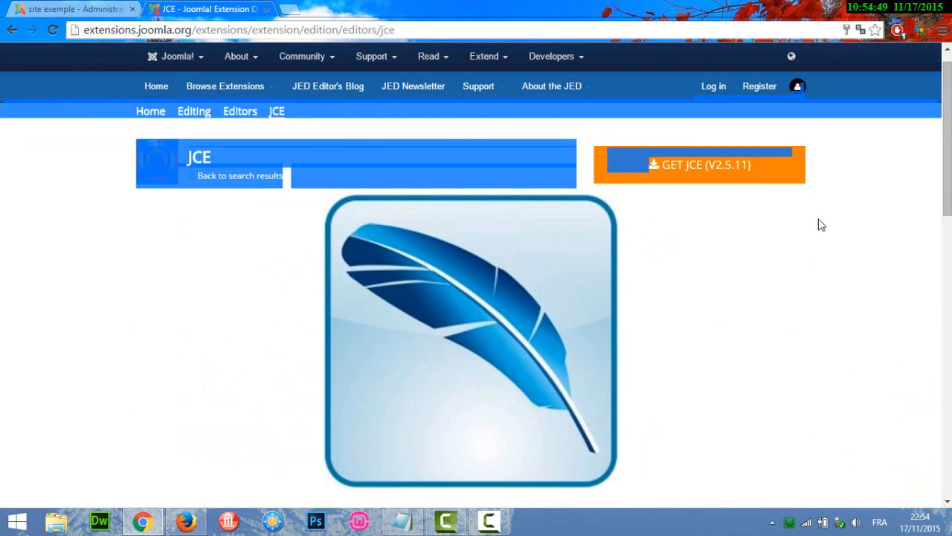
{"action": "left_click", "coordinate": [723, 166]}
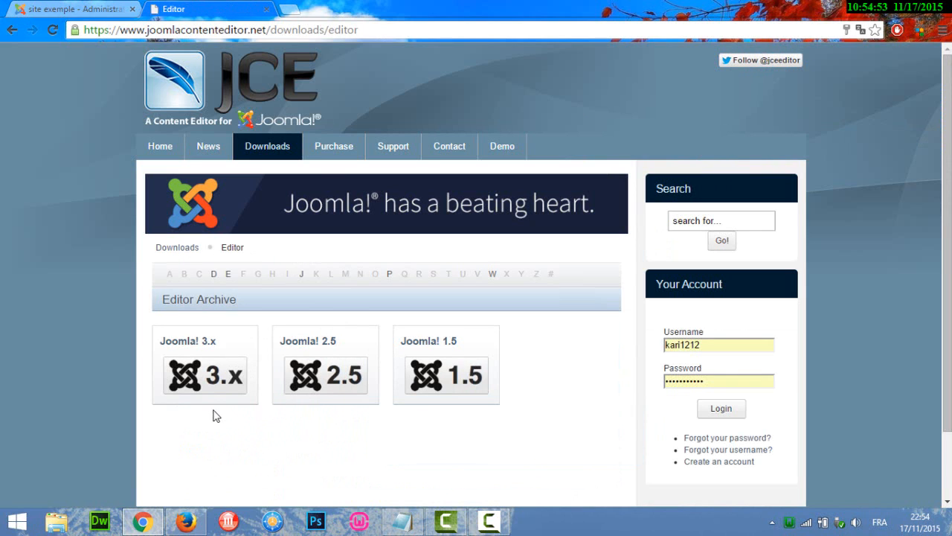
{"action": "left_click", "coordinate": [210, 366]}
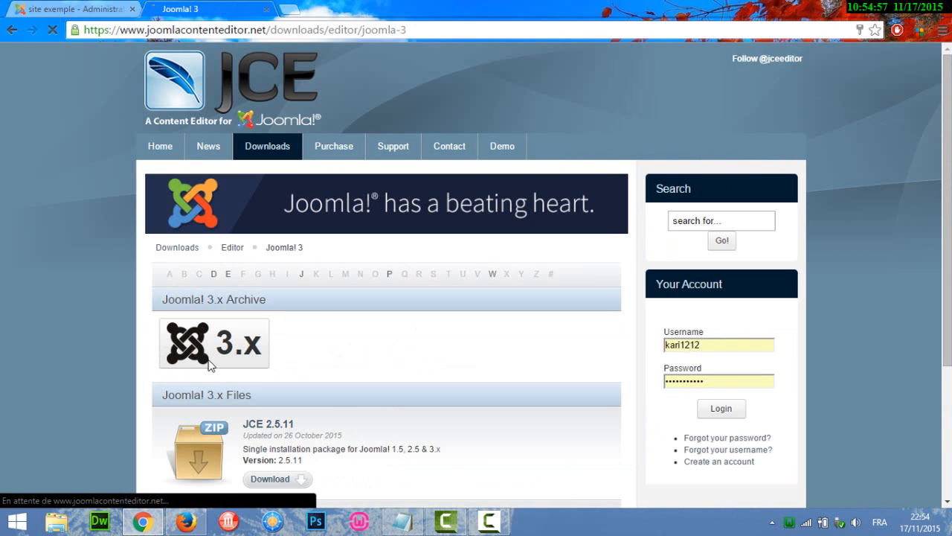
- Download the JCE 2.5.11 package and save com_jce_2511 in the Bureau folder
{"action": "scroll", "coordinate": [353, 355], "scroll_direction": "down", "scroll_amount": 3}
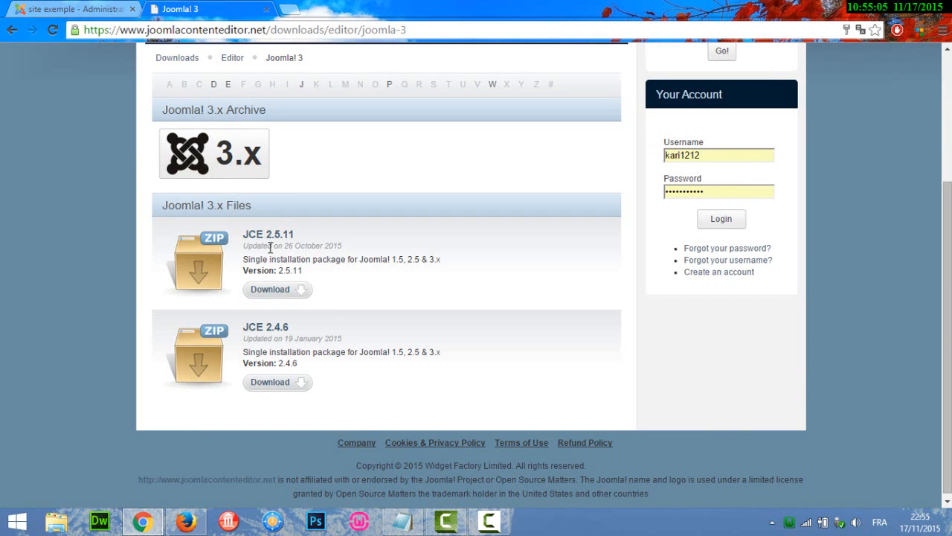
{"action": "left_click", "coordinate": [281, 293]}
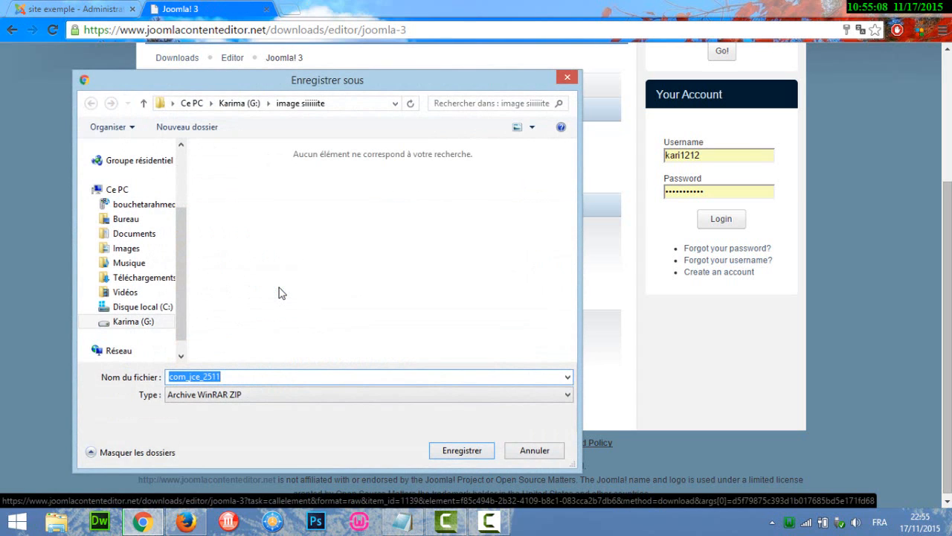
{"action": "left_click", "coordinate": [127, 220]}
{"action": "left_click", "coordinate": [462, 451]}
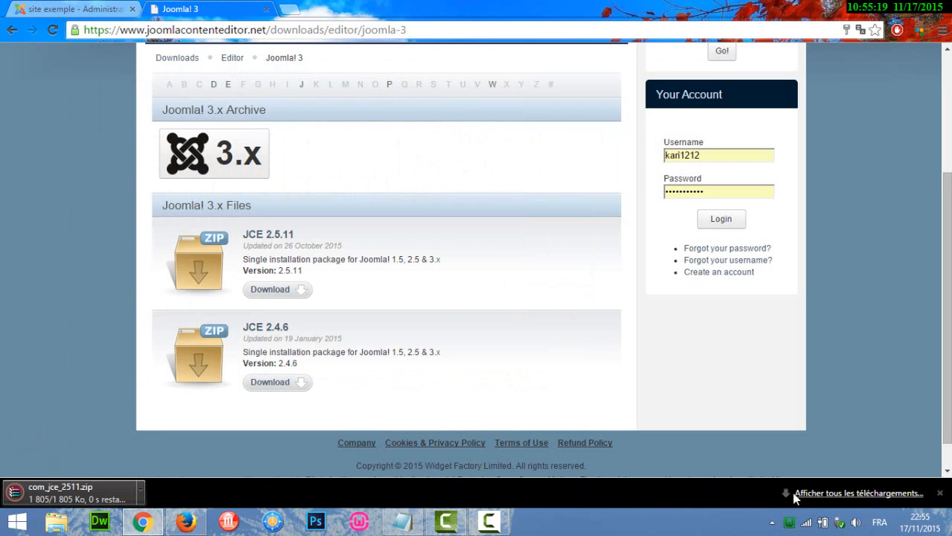
{"action": "left_click", "coordinate": [940, 493]}
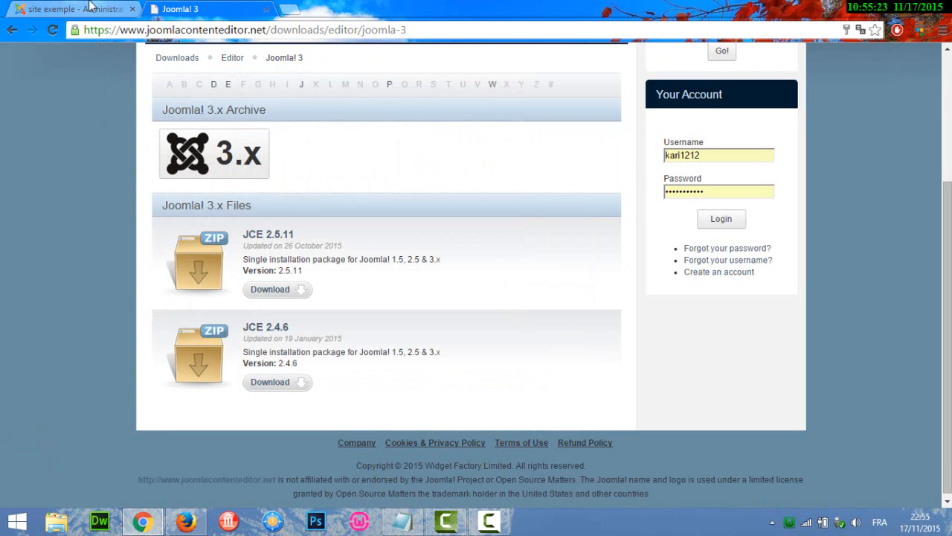
- Return to the Joomla administration, cancel the blank article and open the extension installer's archive upload form
{"action": "left_click", "coordinate": [90, 8]}
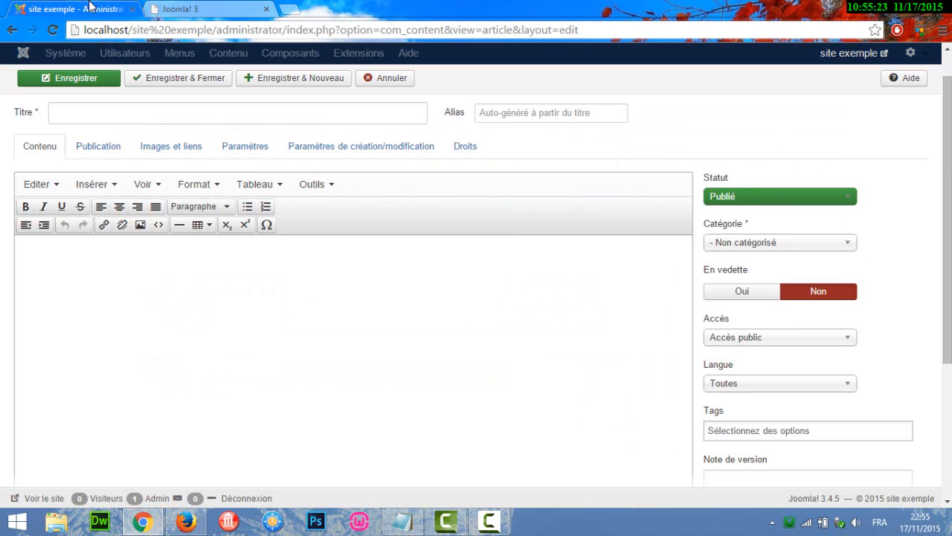
{"action": "left_click", "coordinate": [396, 80]}
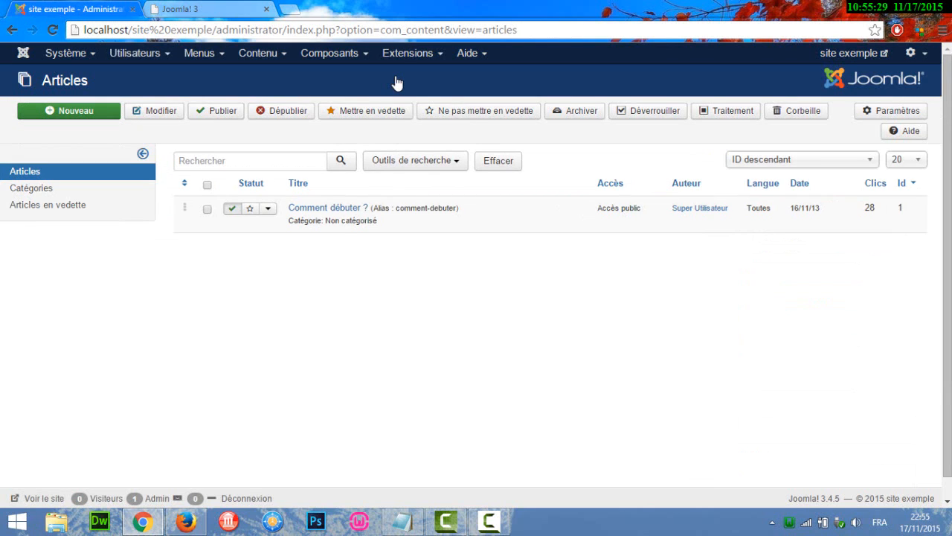
{"action": "left_click", "coordinate": [418, 55]}
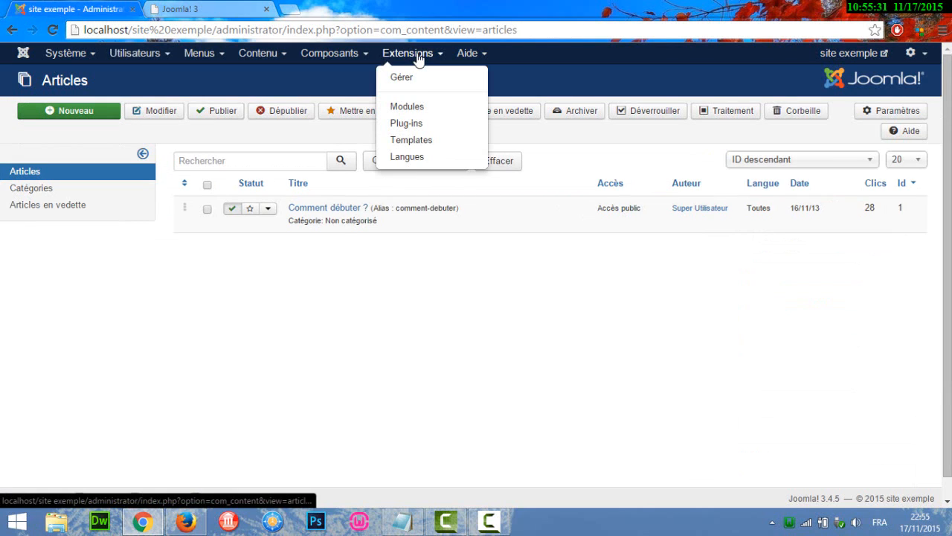
{"action": "left_click", "coordinate": [413, 78]}
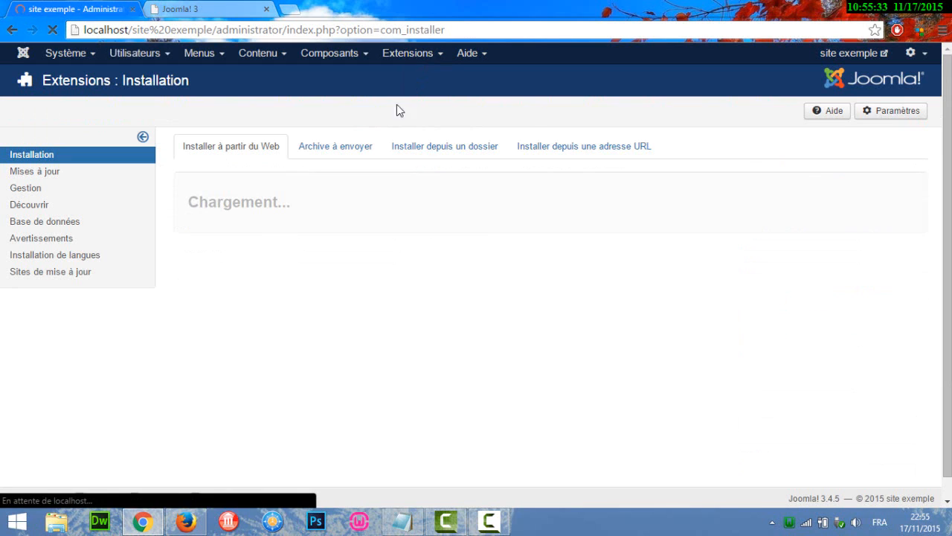
{"action": "left_click", "coordinate": [334, 146]}
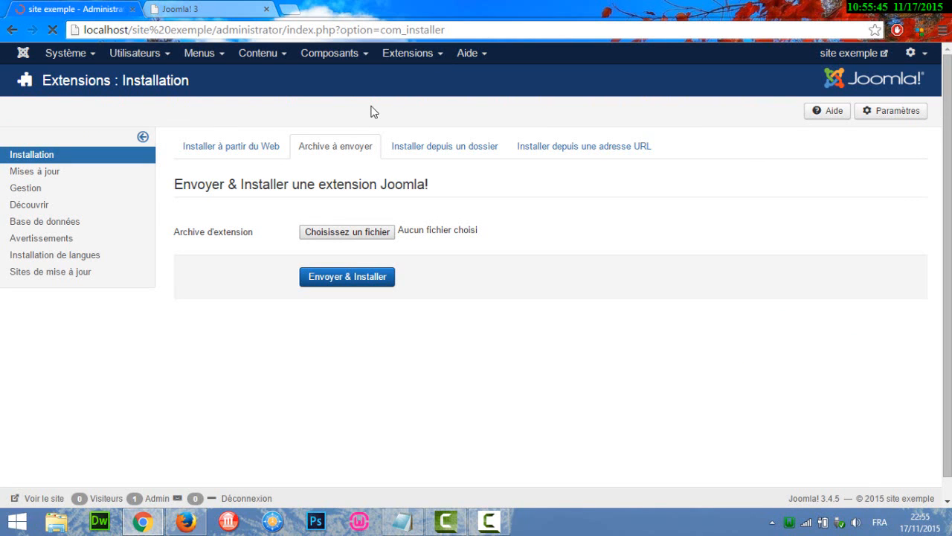
- Upload the com_jce_2511 archive from the Bureau folder and install it as a Joomla extension
{"action": "left_click", "coordinate": [331, 233]}
{"action": "left_click", "coordinate": [124, 278]}
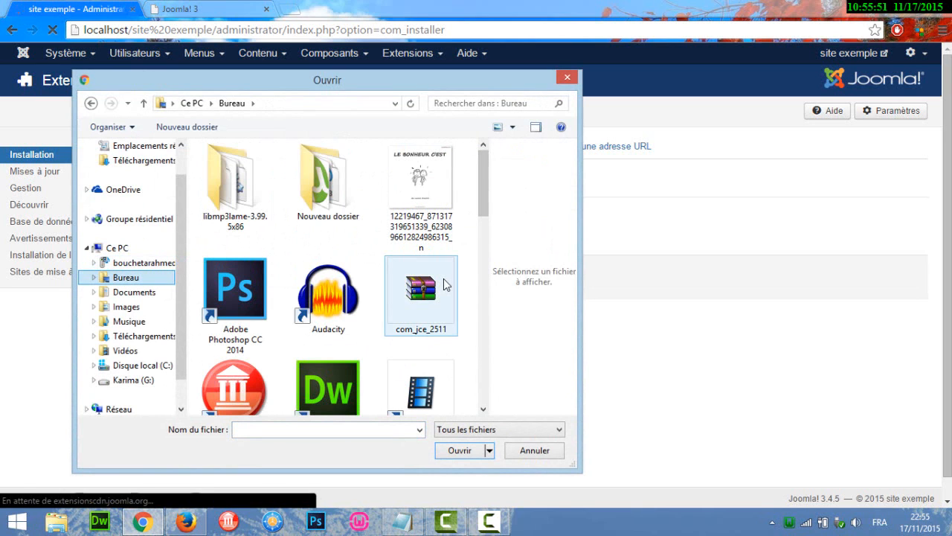
{"action": "left_click", "coordinate": [427, 301]}
{"action": "double_click", "coordinate": [427, 300]}
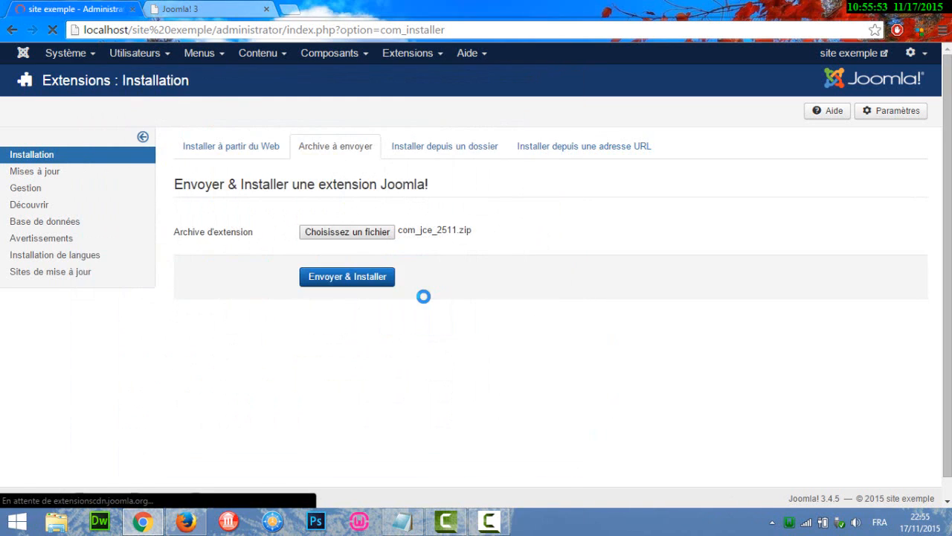
{"action": "left_click", "coordinate": [368, 278]}
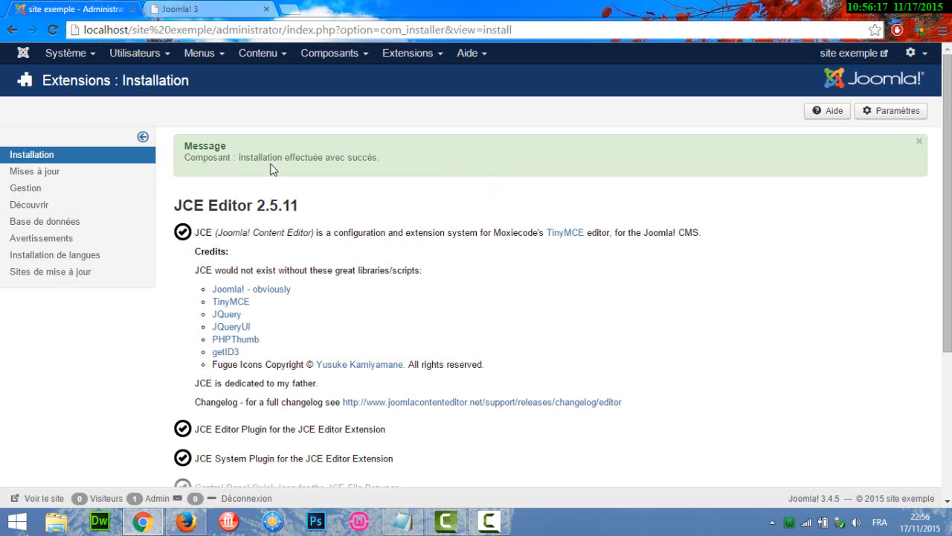
- Check the components list for the JCE Editor entry and its sub-entries
{"action": "left_click", "coordinate": [329, 55]}
{"action": "mouse_move", "coordinate": [350, 135]}
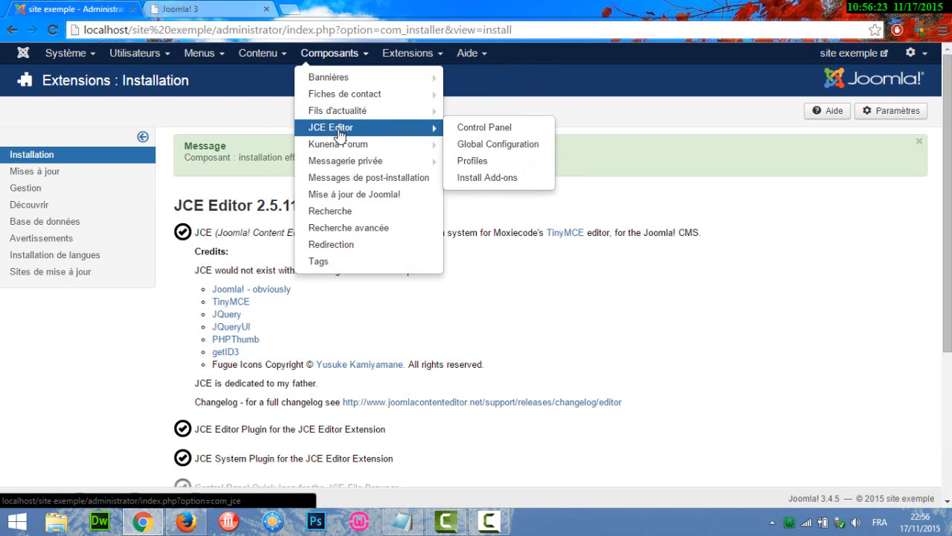
{"action": "left_click", "coordinate": [247, 117]}
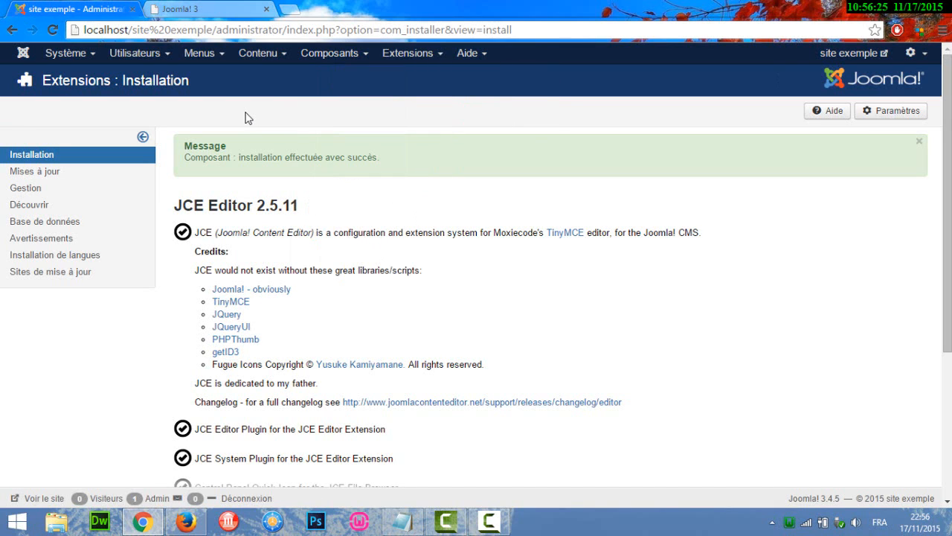
- Open a blank article to check which editor it uses, and cancel it
{"action": "left_click", "coordinate": [259, 53]}
{"action": "mouse_move", "coordinate": [261, 78]}
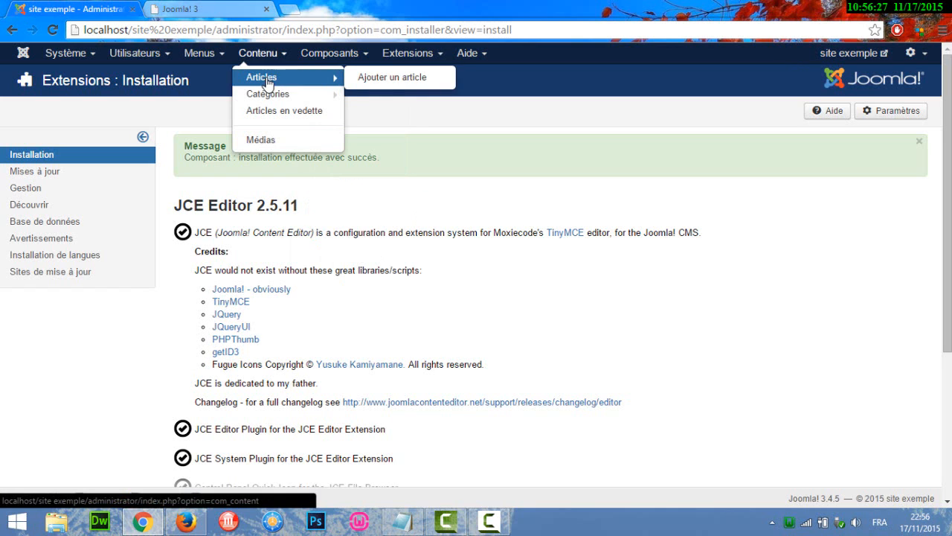
{"action": "left_click", "coordinate": [382, 79]}
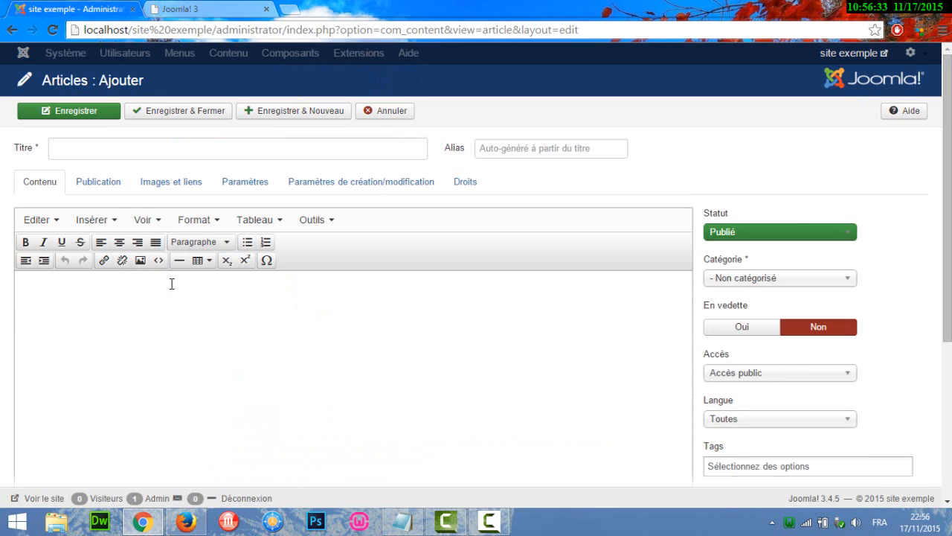
{"action": "left_click", "coordinate": [401, 121]}
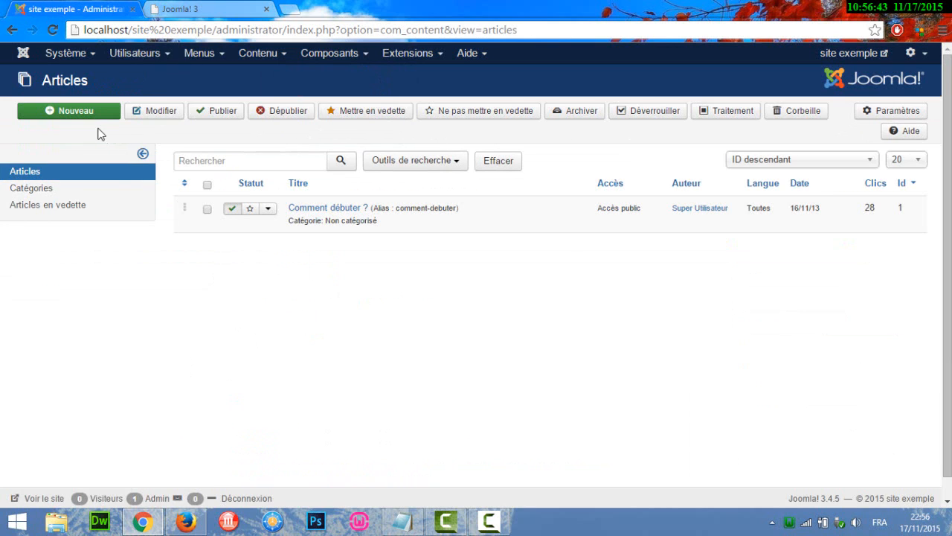
- Return to the administration home page and open the site's global configuration
{"action": "left_click", "coordinate": [24, 55]}
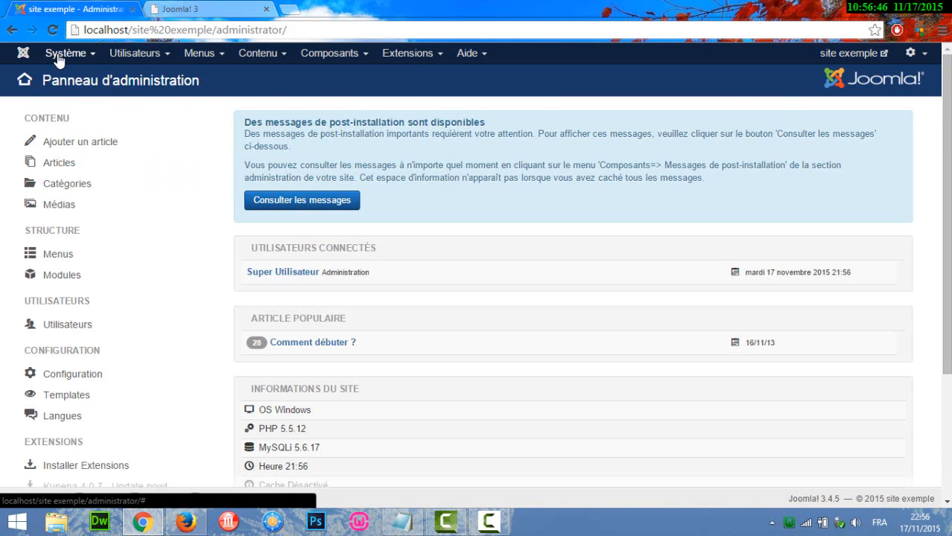
{"action": "left_click", "coordinate": [59, 55]}
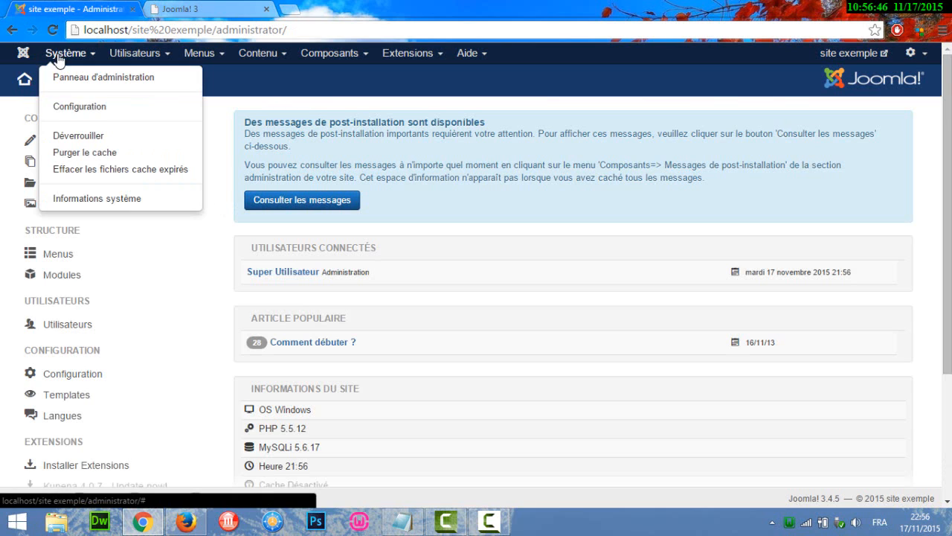
{"action": "left_click", "coordinate": [63, 109]}
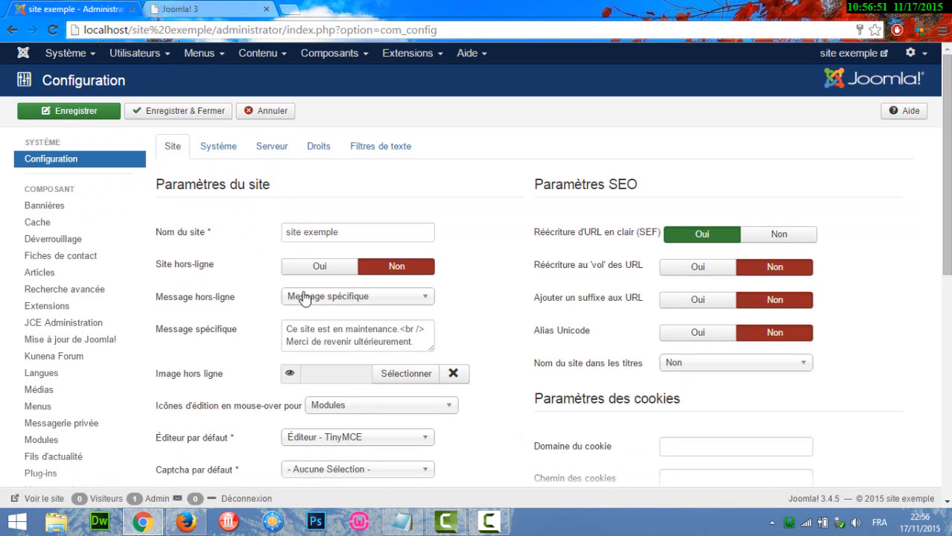
- Set the site's default editor to Editor - JCE and save and close the configuration
{"action": "left_click_drag", "start_coordinate": [947, 227], "coordinate": [947, 295]}
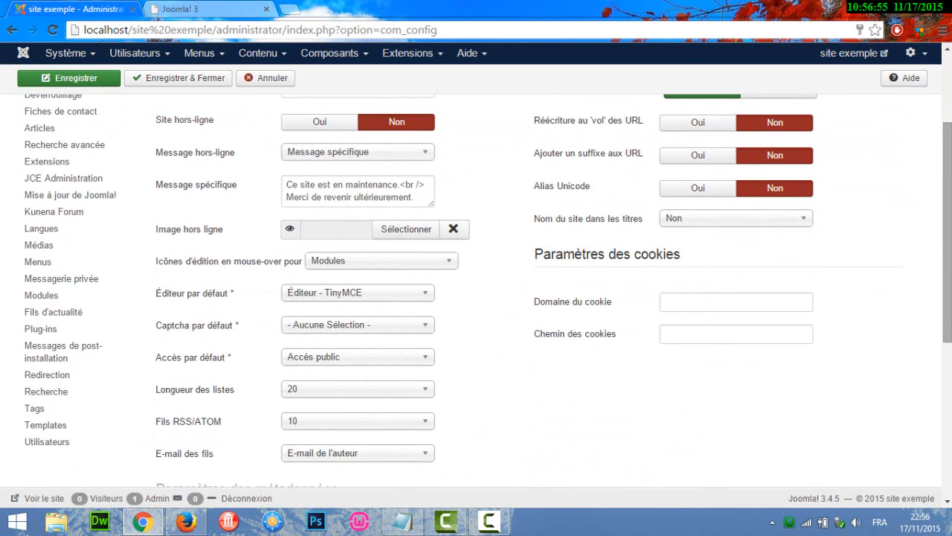
{"action": "scroll", "coordinate": [476, 291], "scroll_direction": "up", "scroll_amount": 1}
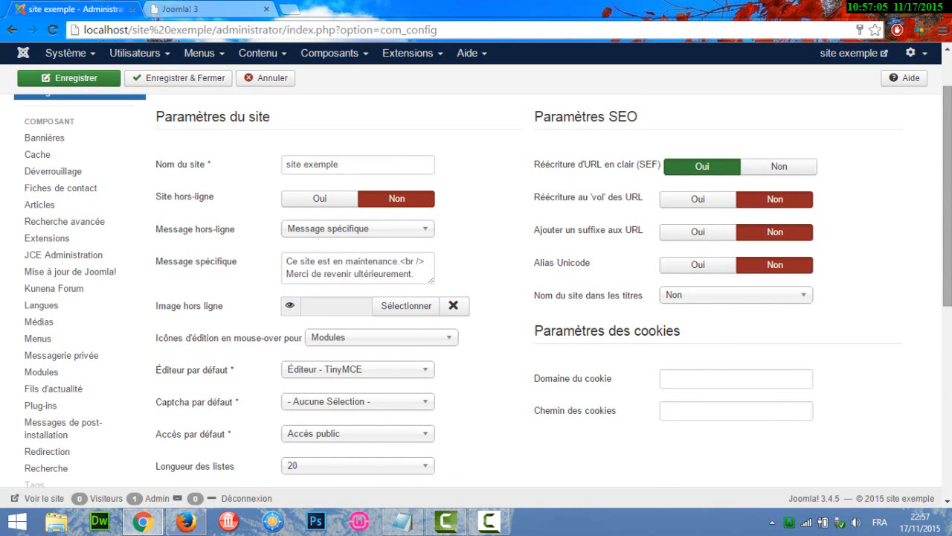
{"action": "scroll", "coordinate": [363, 422], "scroll_direction": "down", "scroll_amount": 2}
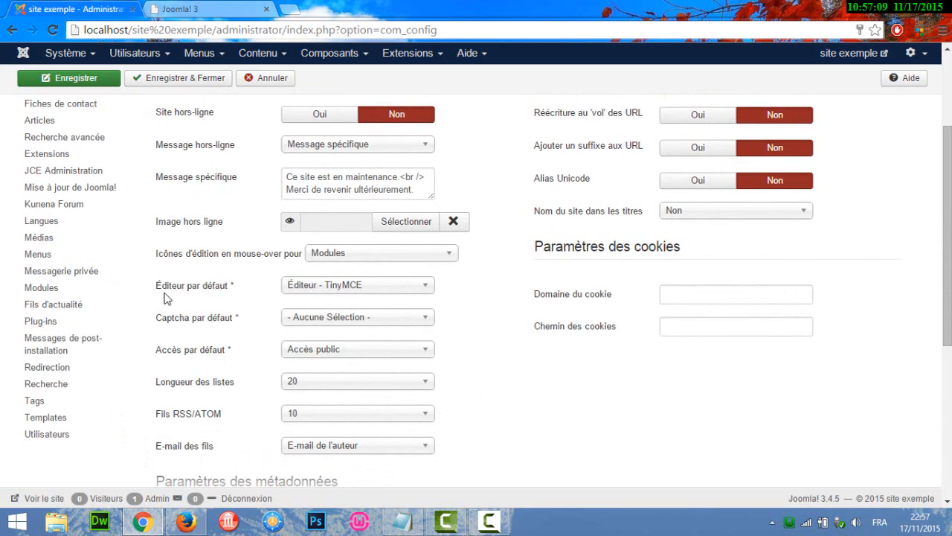
{"action": "mouse_move", "coordinate": [231, 292]}
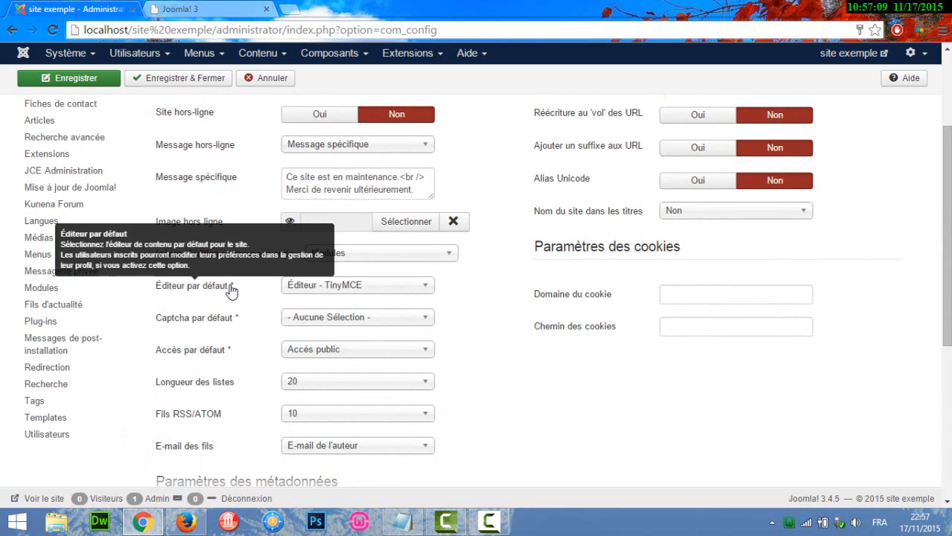
{"action": "left_click", "coordinate": [383, 290]}
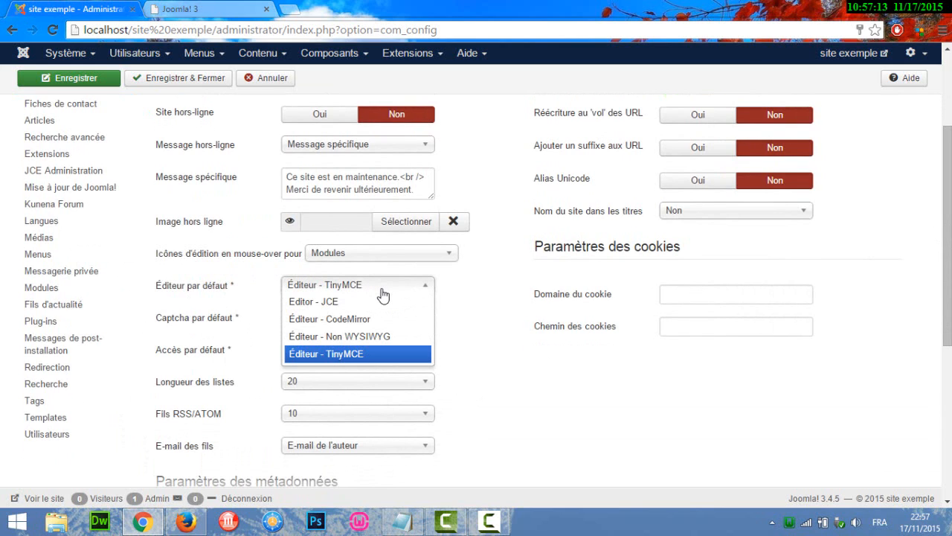
{"action": "left_click", "coordinate": [329, 301]}
{"action": "left_click_drag", "start_coordinate": [947, 236], "coordinate": [947, 164]}
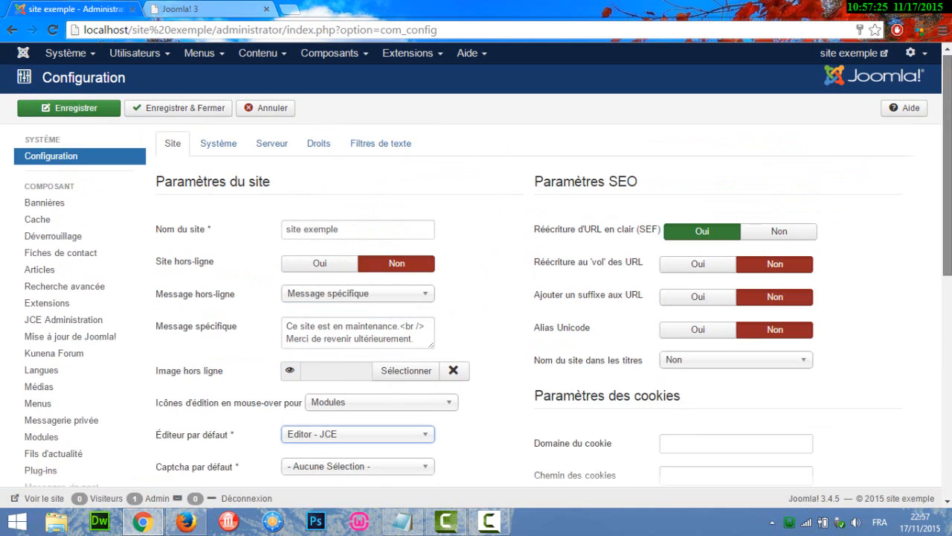
{"action": "left_click", "coordinate": [164, 116]}
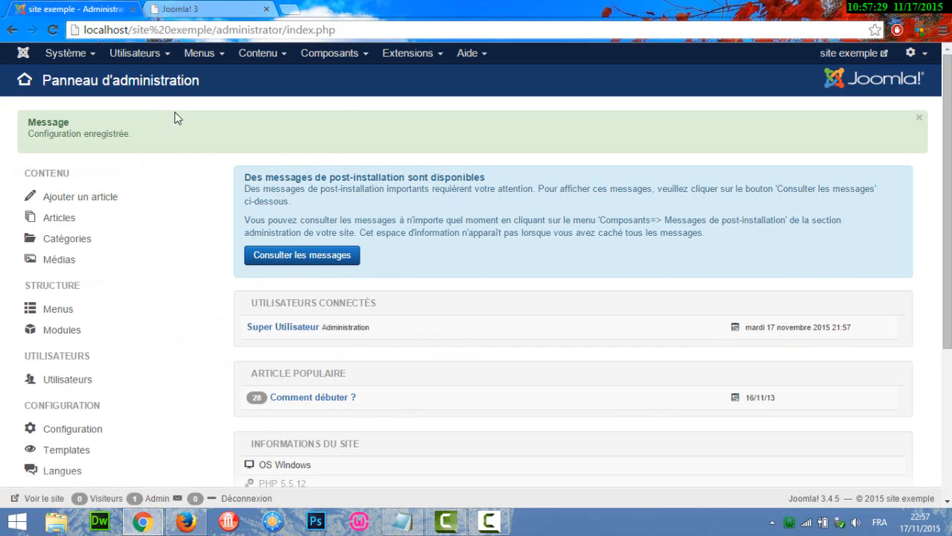
- Start a new article and look over its form with the JCE editor
{"action": "left_click", "coordinate": [259, 54]}
{"action": "mouse_move", "coordinate": [282, 86]}
{"action": "left_click", "coordinate": [372, 78]}
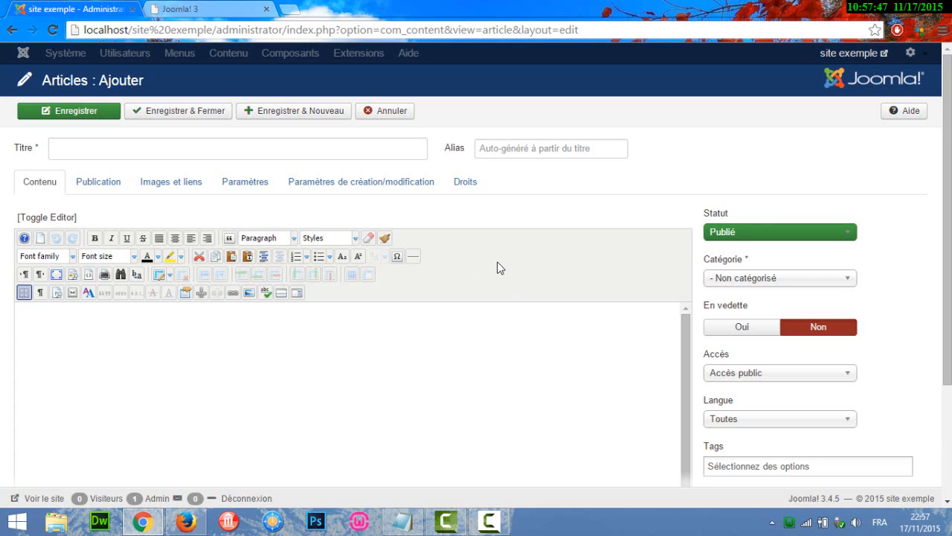
{"action": "scroll", "coordinate": [352, 273], "scroll_direction": "down", "scroll_amount": 2}
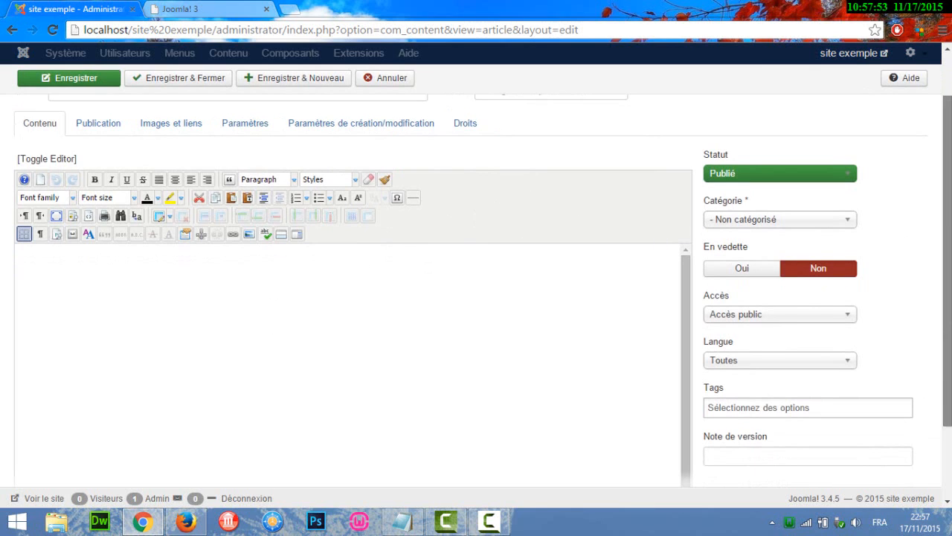
{"action": "scroll", "coordinate": [551, 174], "scroll_direction": "up", "scroll_amount": 2}
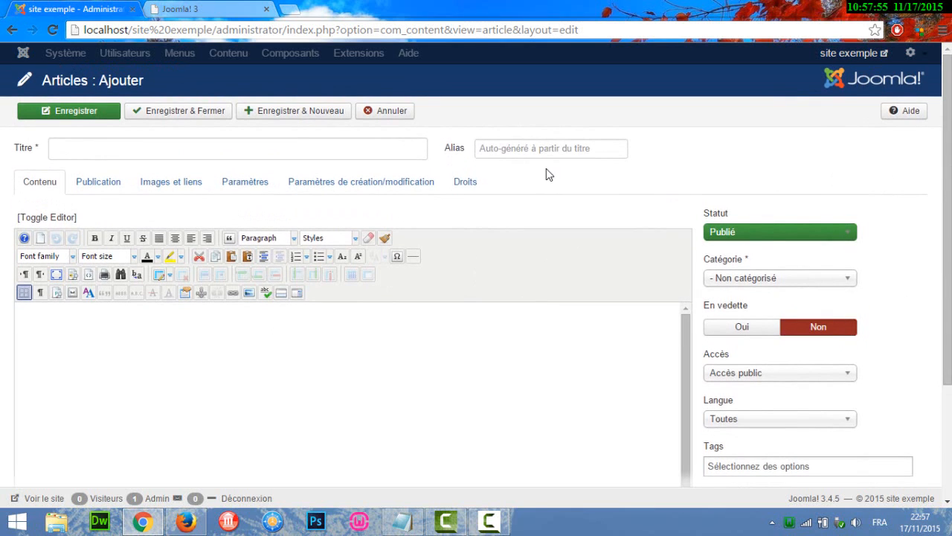
- Examine the new article's title and text areas and the options offered for category and status
{"action": "left_click", "coordinate": [68, 155]}
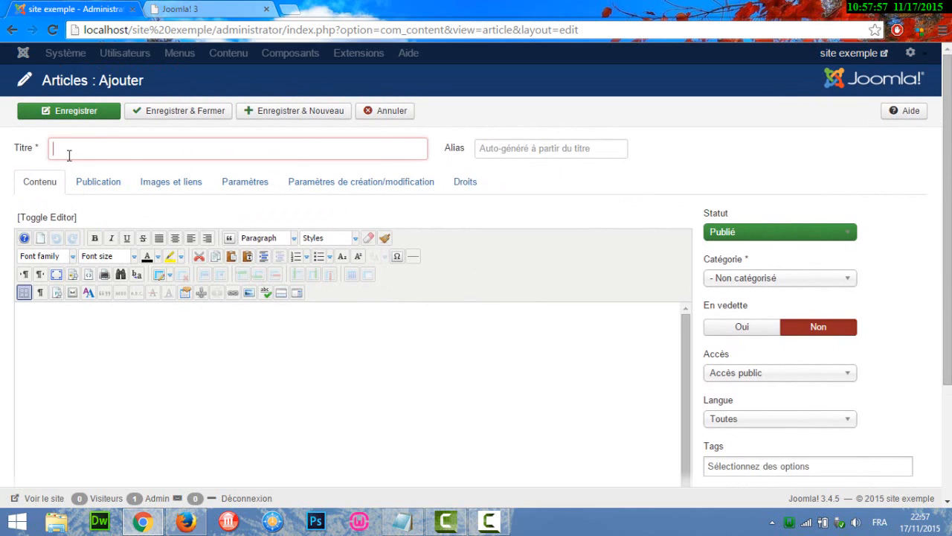
{"action": "left_click", "coordinate": [97, 380]}
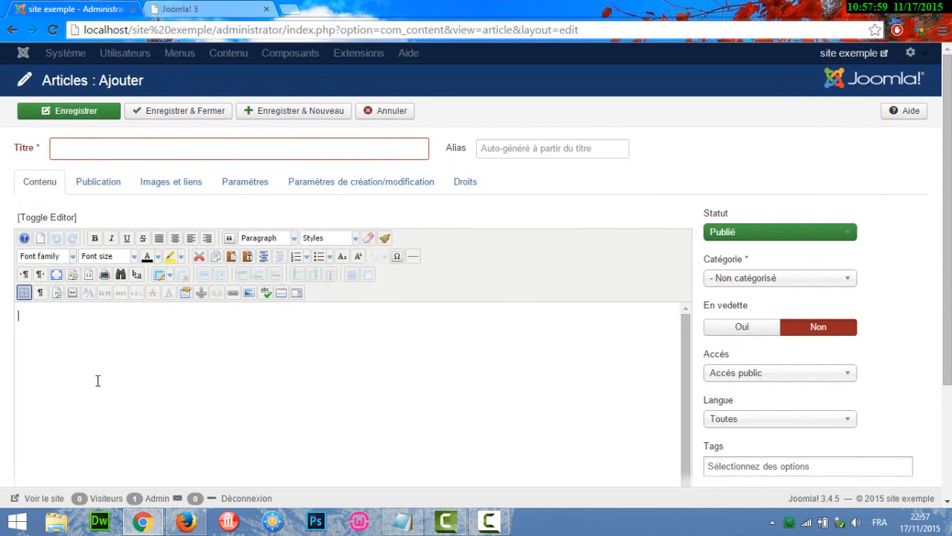
{"action": "scroll", "coordinate": [234, 279], "scroll_direction": "down", "scroll_amount": 1}
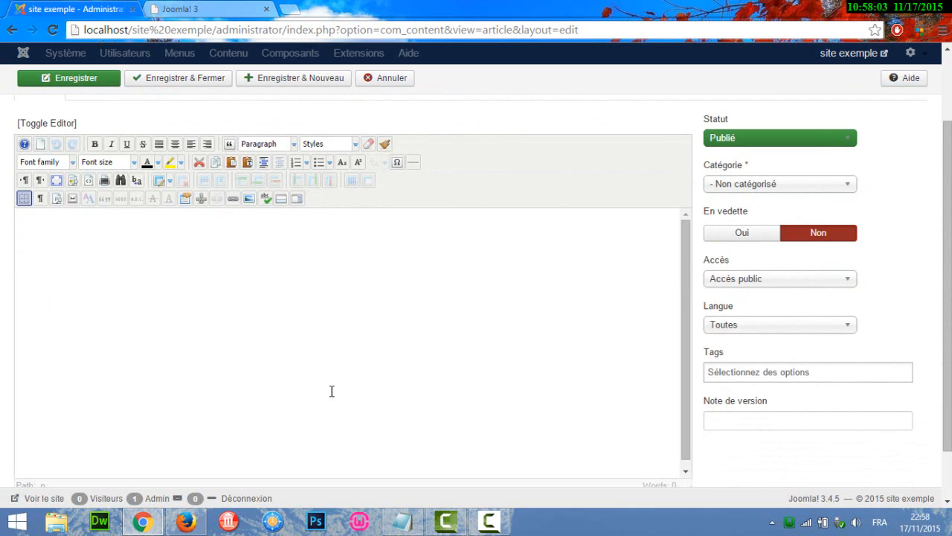
{"action": "scroll", "coordinate": [655, 275], "scroll_direction": "up", "scroll_amount": 1}
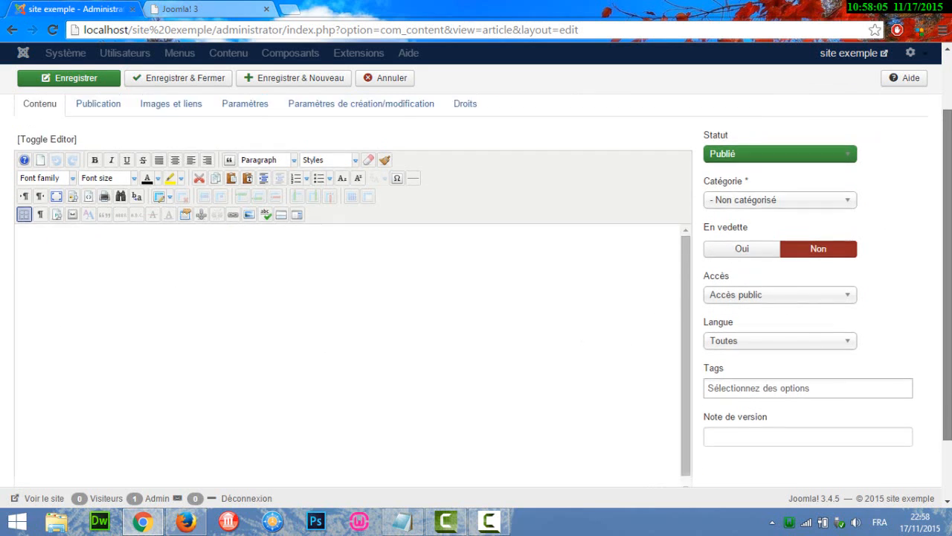
{"action": "left_click", "coordinate": [800, 258]}
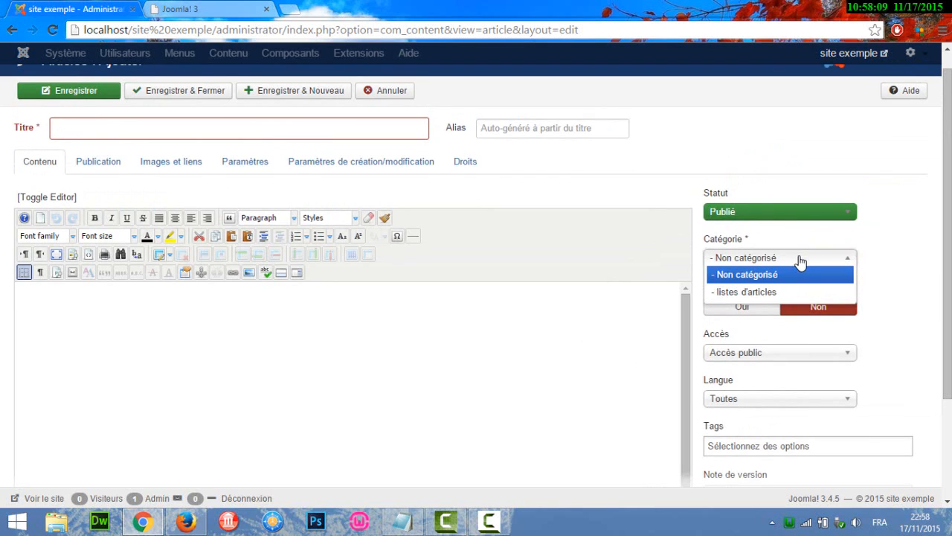
{"action": "left_click", "coordinate": [800, 259]}
{"action": "left_click", "coordinate": [752, 213]}
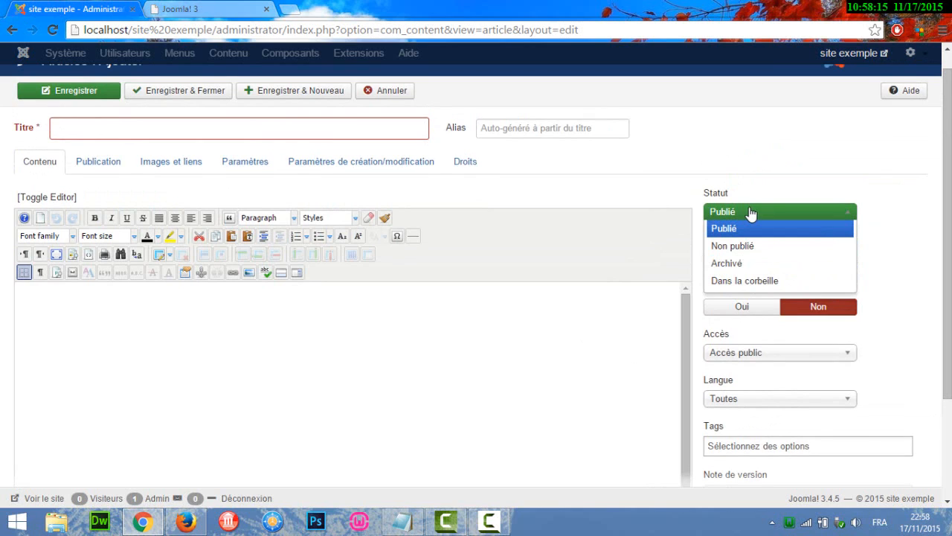
{"action": "left_click", "coordinate": [908, 221]}
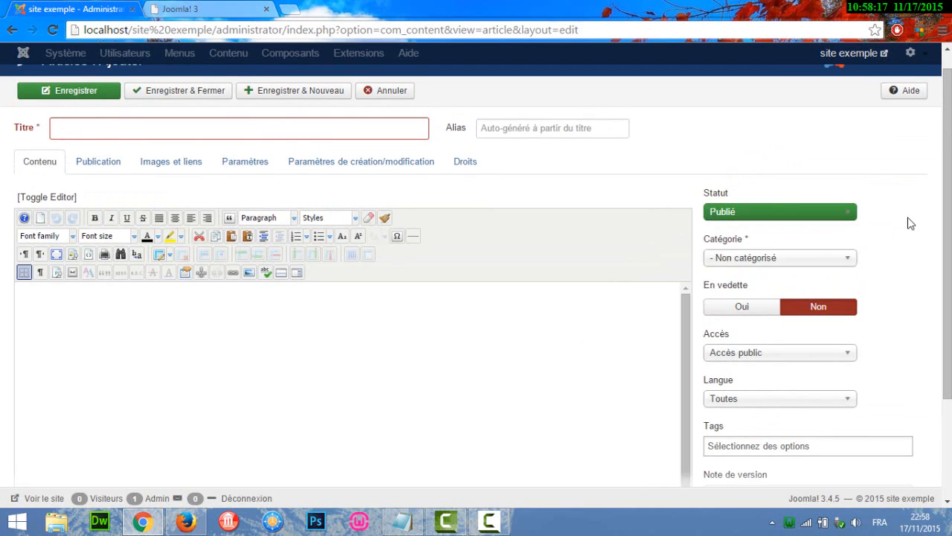
{"action": "scroll", "coordinate": [938, 212], "scroll_direction": "up", "scroll_amount": 1}
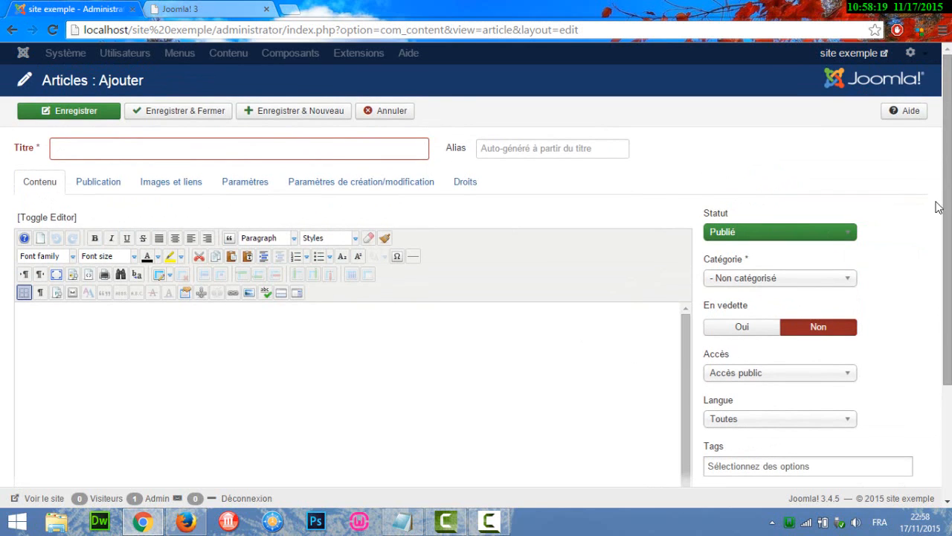
- Title the new article "Présentation de notre site"
{"action": "left_click", "coordinate": [87, 149]}
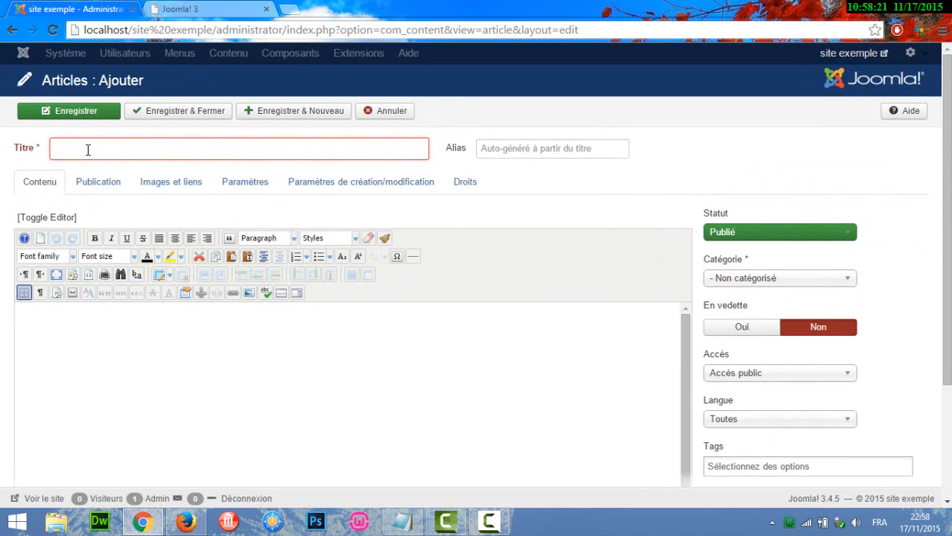
{"action": "type", "text": "Présentat"}
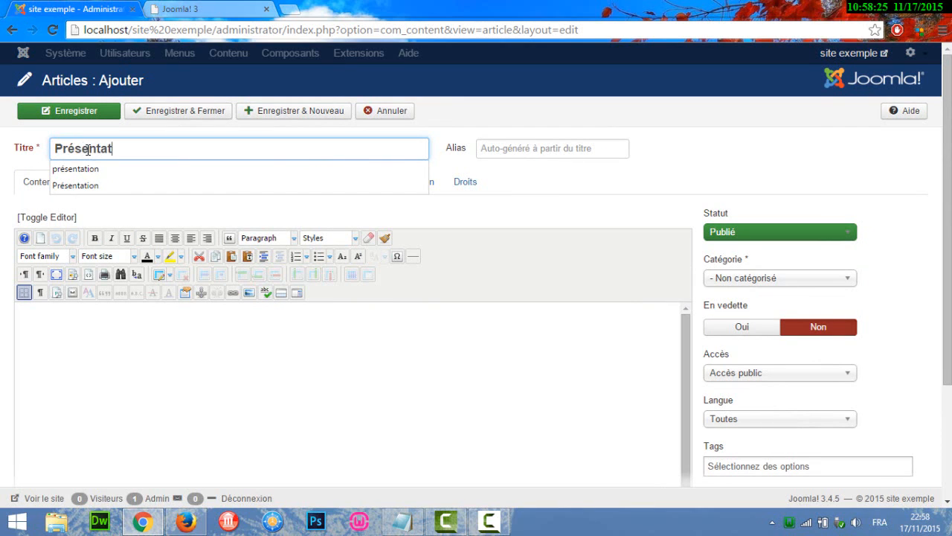
{"action": "type", "text": "ion de no"}
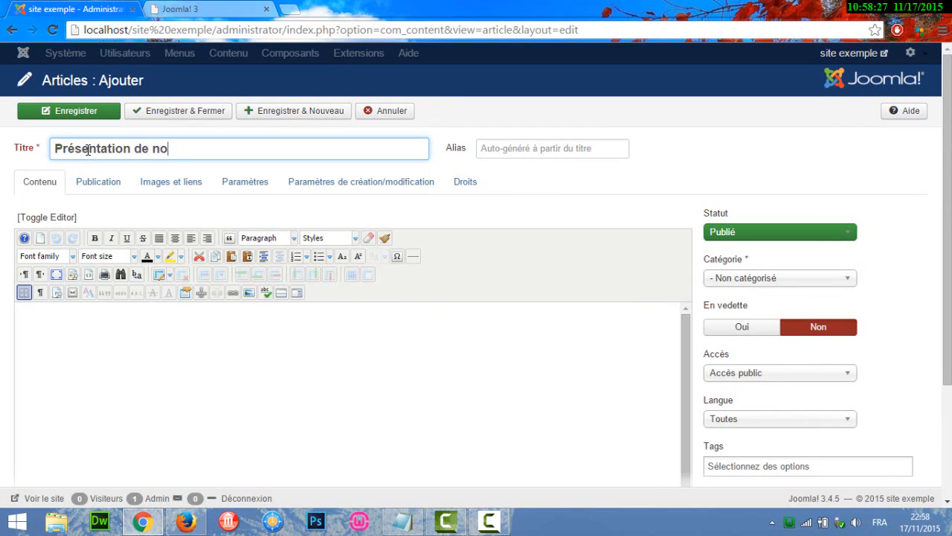
{"action": "type", "text": "tre site"}
- Switch to the open Notepad file, copy all its text and paste it into the article body in Joomla
{"action": "left_click", "coordinate": [210, 371]}
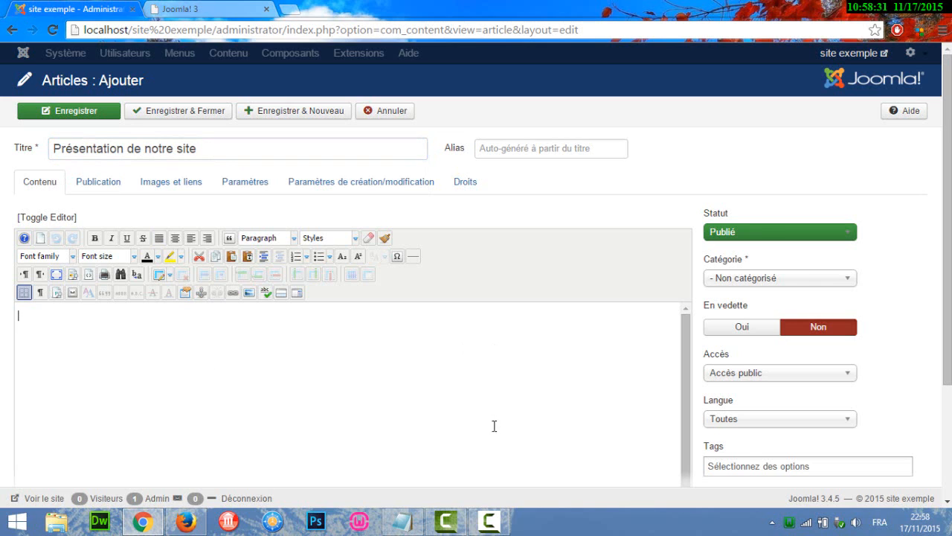
{"action": "left_click", "coordinate": [406, 513]}
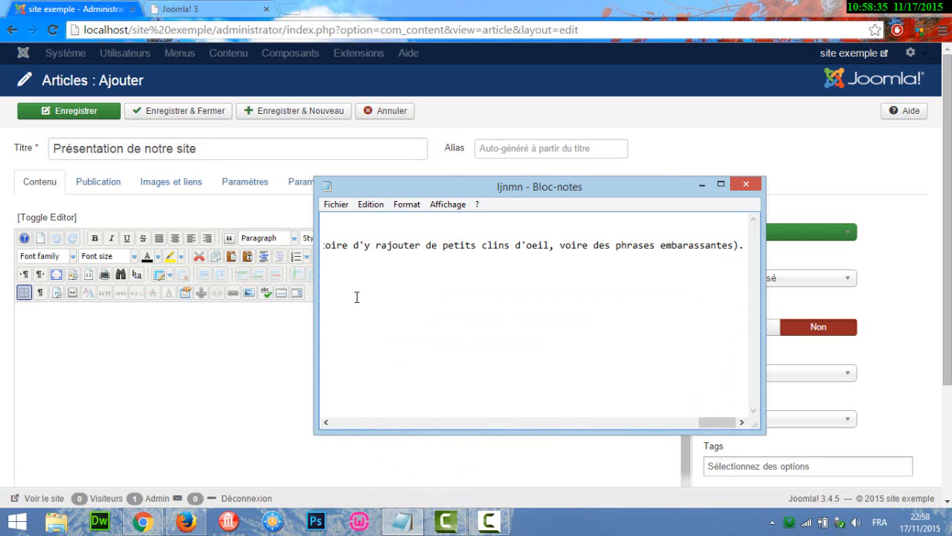
{"action": "key", "text": "ctrl+a"}
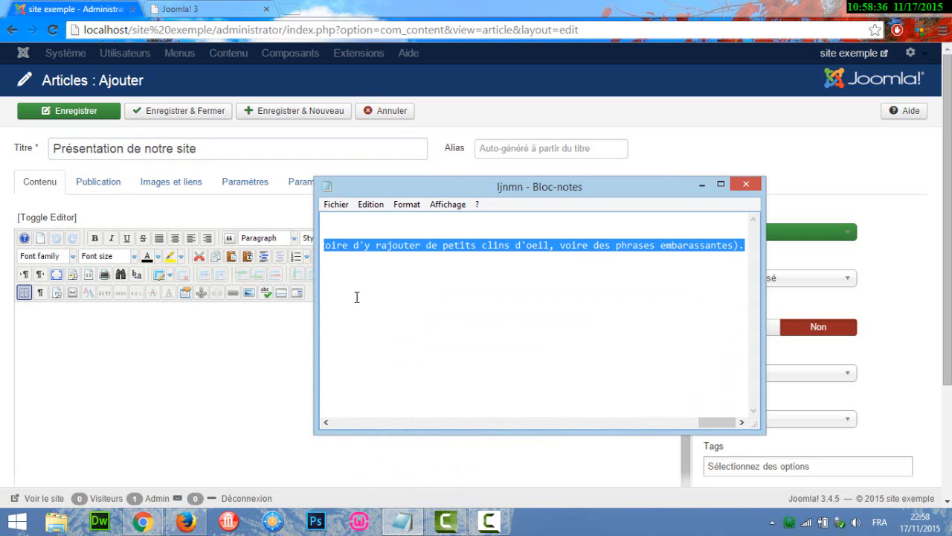
{"action": "left_click", "coordinate": [225, 366]}
{"action": "type", "text": "Le Lorem Ipsum est simplement du faux texte employé dans la composition et la mise en page avant impression. Le Lorem Ipsum est le faux texte standard de l'imprimerie depuis les années 1500, quand un peintre anonyme assembla ensemble des morceaux de texte pour réaliser un livre spécimen de polices de texte. Il n'a pas fait que survivre cinq siècles, mais s'est aussi adapté à la bureautique informatique, sans que son contenu n'en soit modifié. Il a été popularisé dans les années 1960 grâce à la vente de feuilles Letraset contenant des passages du Lorem Ipsum, et, plus récemment, par son inclusion dans des applications de mise en page de texte, comme Aldus PageMaker. On sait depuis longtemps que travailler avec du texte lisible et contenant du sens est source de distractions, et empêche de se concentrer sur la mise en page elle-même. L'avantage du Lorem Ipsum sur un texte générique comme 'Du texte. Du texte. Du texte.' est qu'il possède une distribution de lettres plus ou moins normale, et en tout cas comparable avec celle du français standard. De nombreuses suites logicielles de mise en page ou éditeurs de sites Web ont fait du Lorem Ipsum leur faux texte par défaut, et une recherche pour 'Lorem Ipsum' vous conduira vers de nombreux sites qui n'en sont encore qu'à leur phase de construction. Plusieurs versions sont apparues avec le temps, parfois par accident, souvent intentionnellement (histoire d'y rajouter de petits clins d'oeil, voire des phrases embarassantes)."}
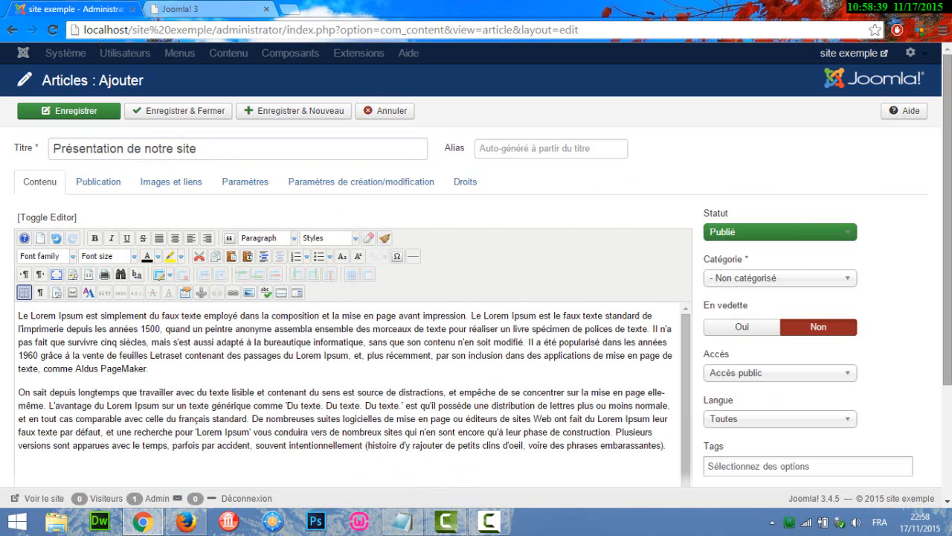
- Set the font size of the article's whole body text to 12pt
{"action": "scroll", "coordinate": [226, 366], "scroll_direction": "down", "scroll_amount": 1}
{"action": "scroll", "coordinate": [476, 282], "scroll_direction": "down", "scroll_amount": 1}
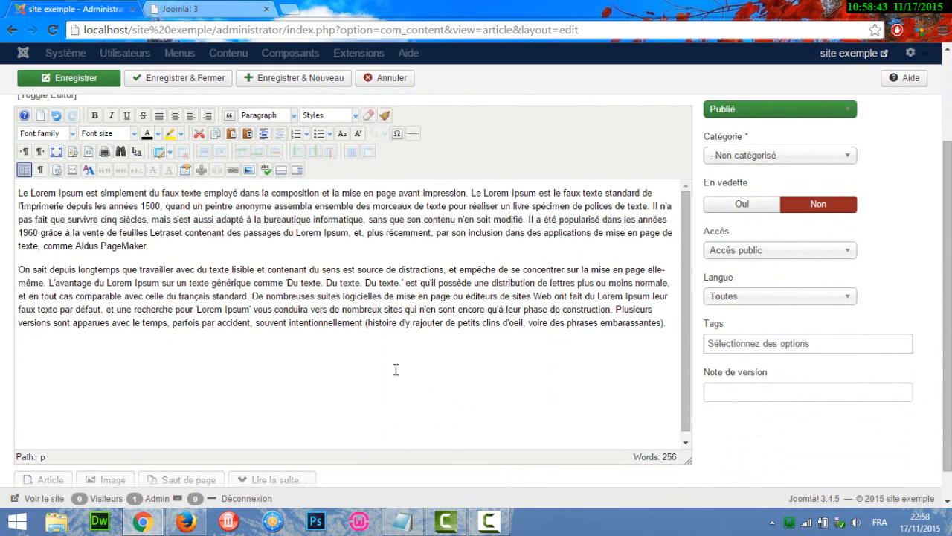
{"action": "scroll", "coordinate": [947, 298], "scroll_direction": "up", "scroll_amount": 1}
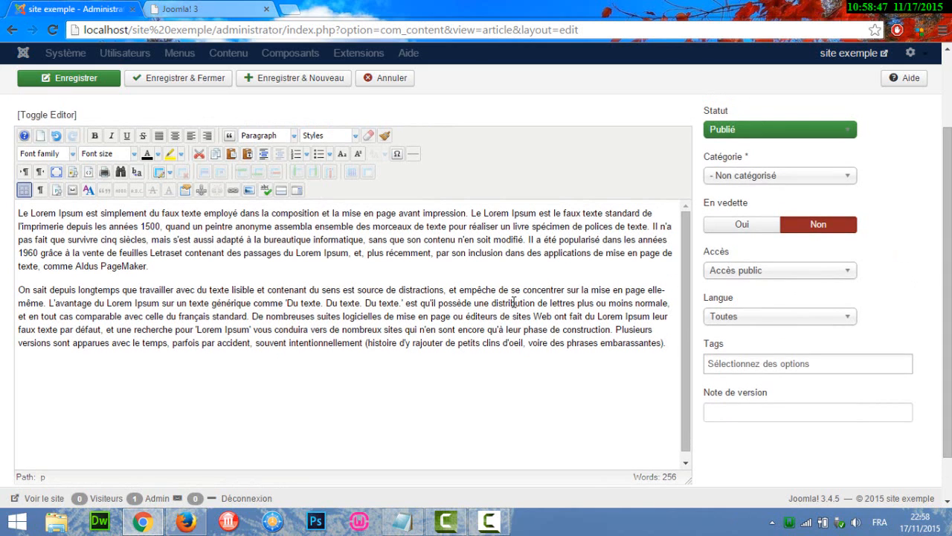
{"action": "left_click", "coordinate": [270, 361]}
{"action": "key", "text": "ctrl+a"}
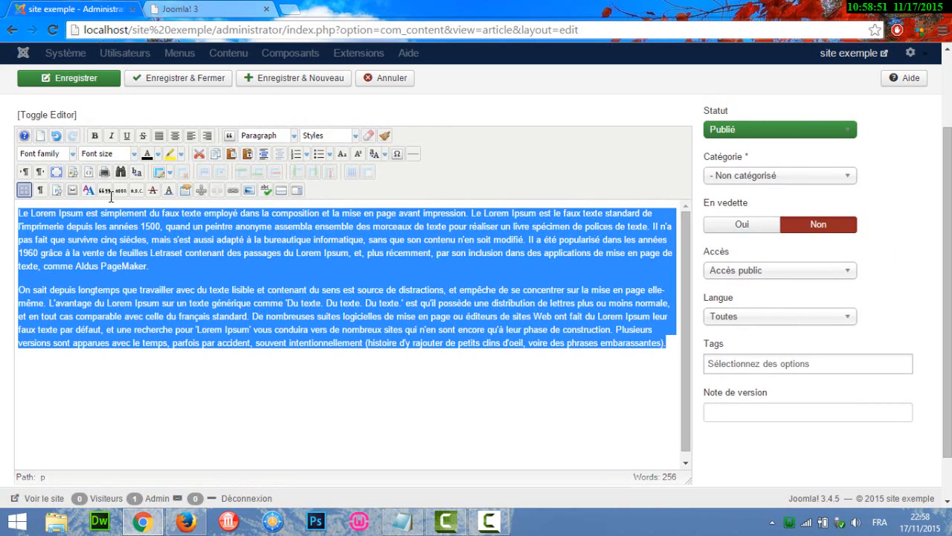
{"action": "left_click", "coordinate": [105, 155]}
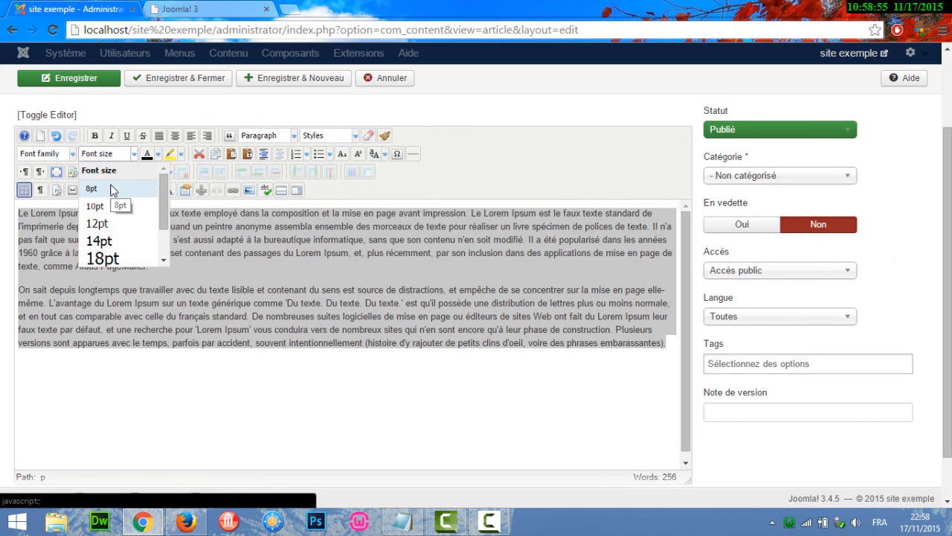
{"action": "left_click", "coordinate": [117, 218]}
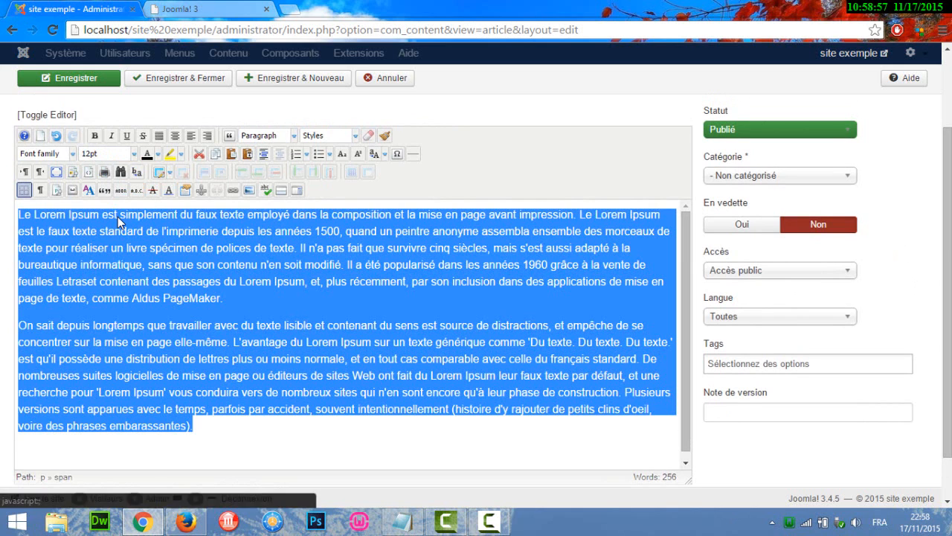
- Change the whole body text's font to Times New Roman and justify both paragraphs
{"action": "left_click", "coordinate": [72, 153]}
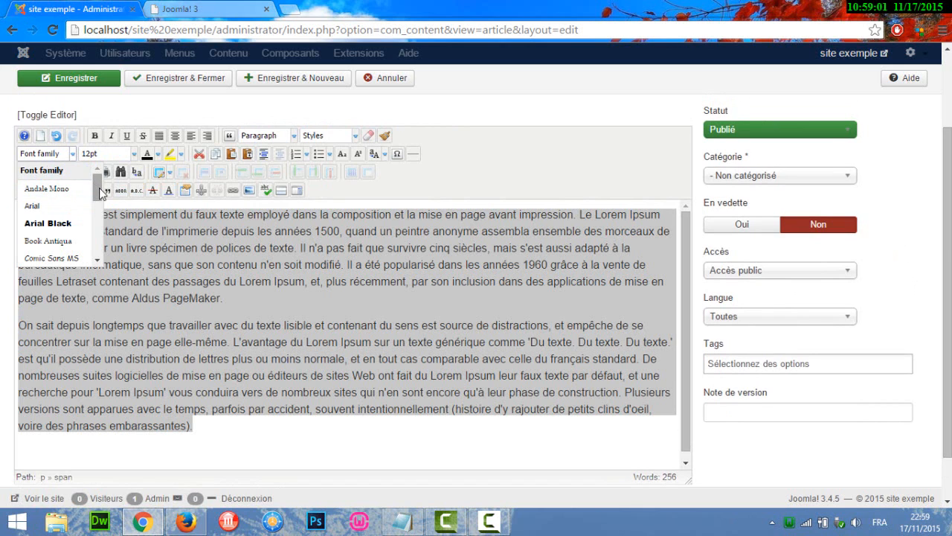
{"action": "left_click_drag", "start_coordinate": [101, 192], "coordinate": [100, 245]}
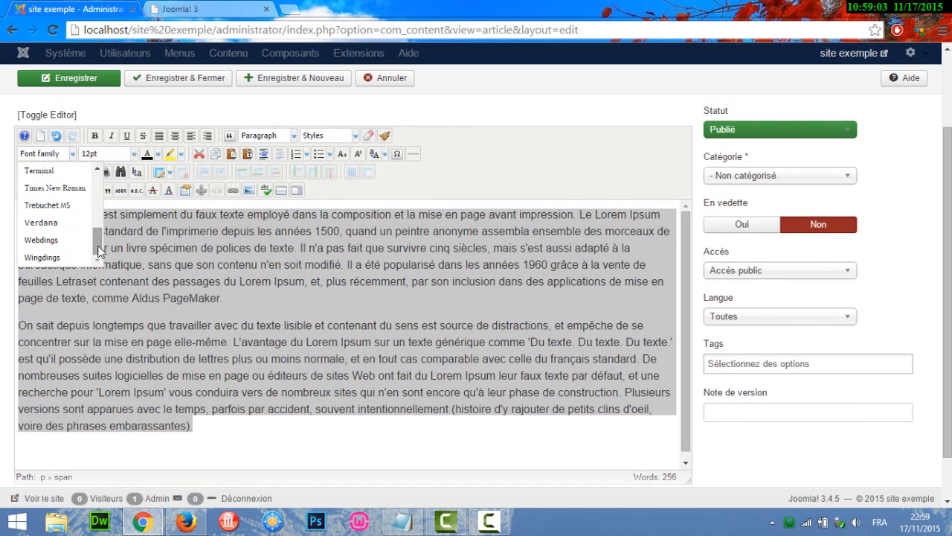
{"action": "left_click", "coordinate": [80, 191]}
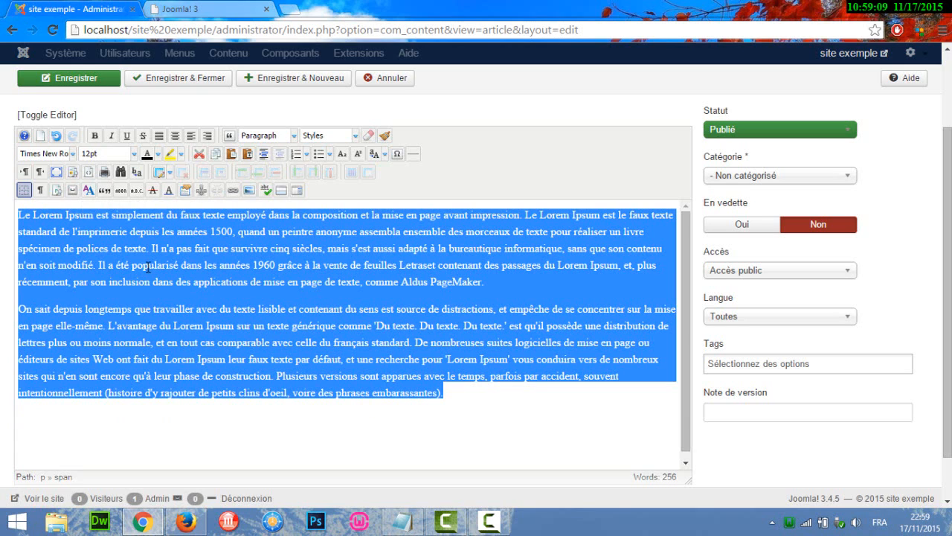
{"action": "left_click", "coordinate": [158, 136]}
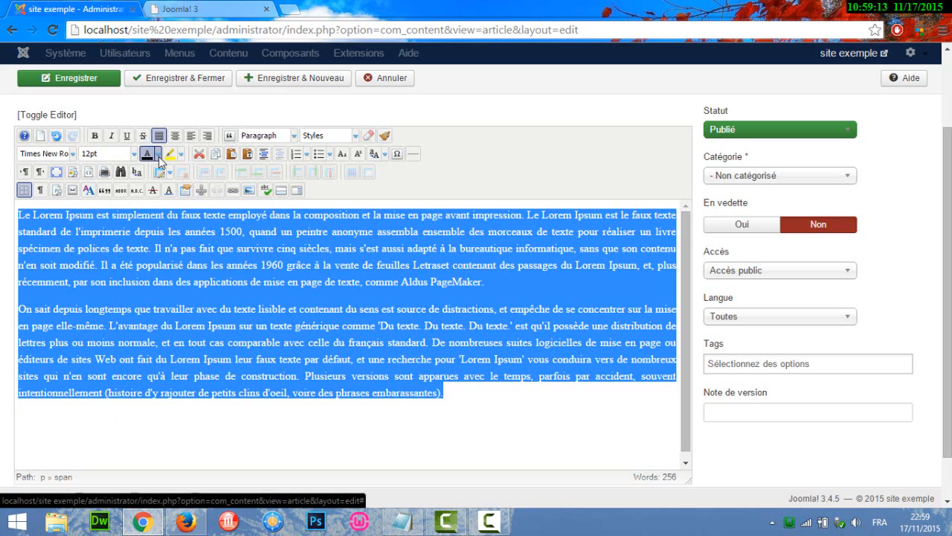
- Color the article's whole body text red
{"action": "left_click", "coordinate": [159, 156]}
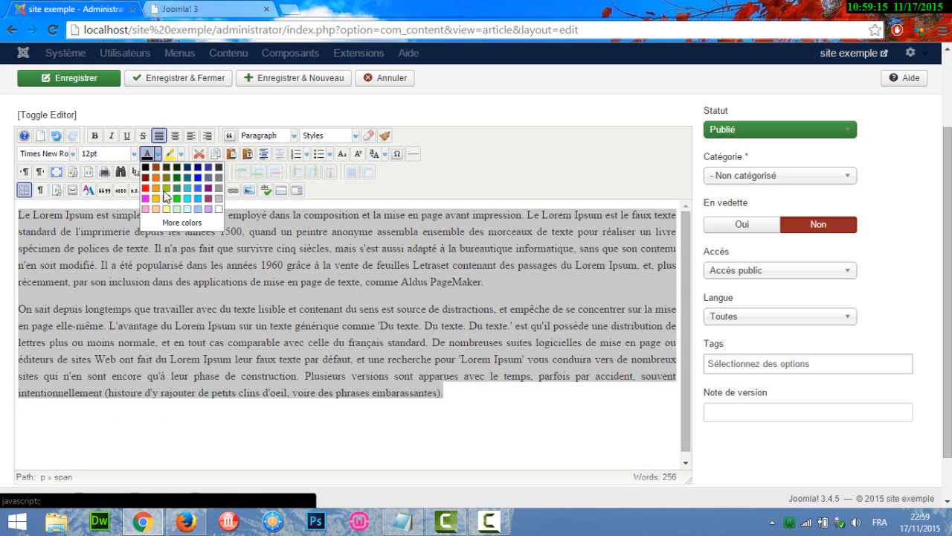
{"action": "left_click", "coordinate": [147, 188]}
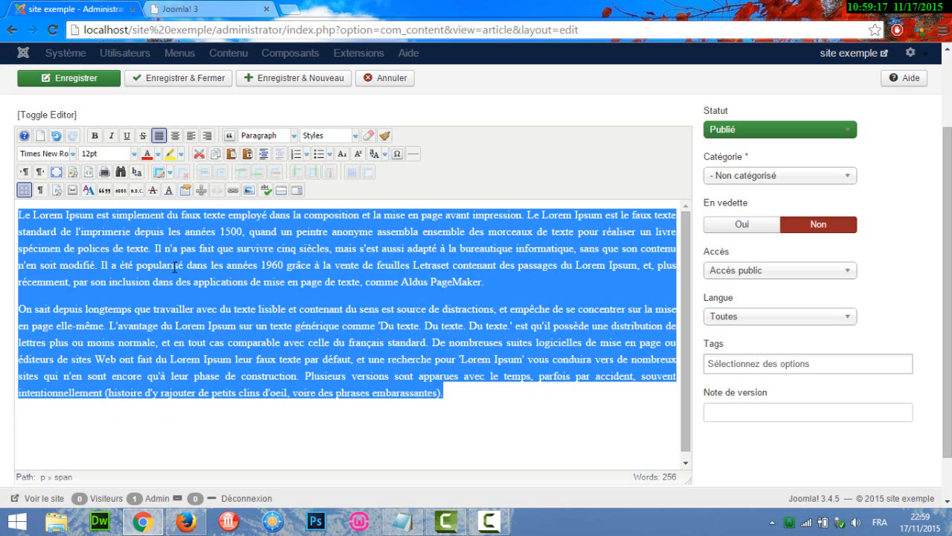
- Set the text color of the whole article body to black and deselect the text
{"action": "left_click", "coordinate": [174, 266]}
{"action": "key", "text": "ctrl+a"}
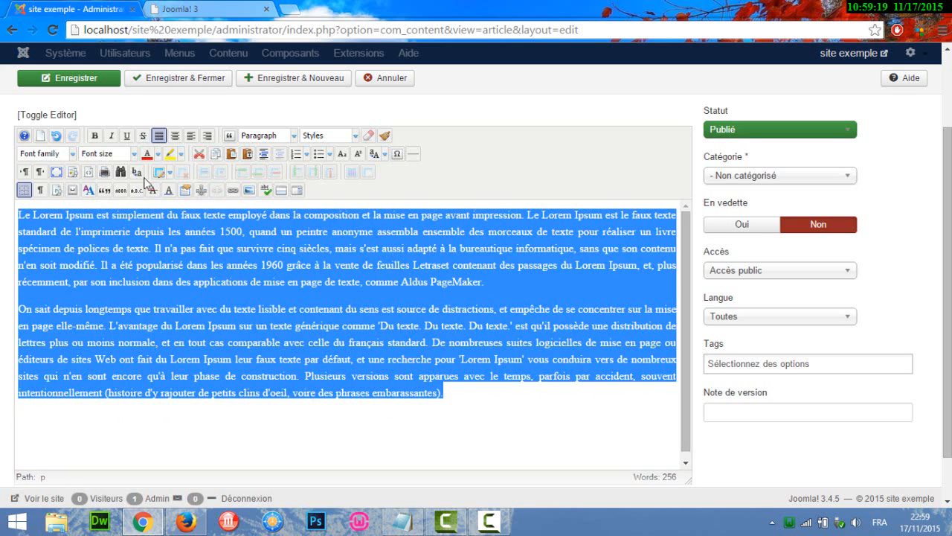
{"action": "left_click", "coordinate": [158, 154]}
{"action": "left_click", "coordinate": [148, 173]}
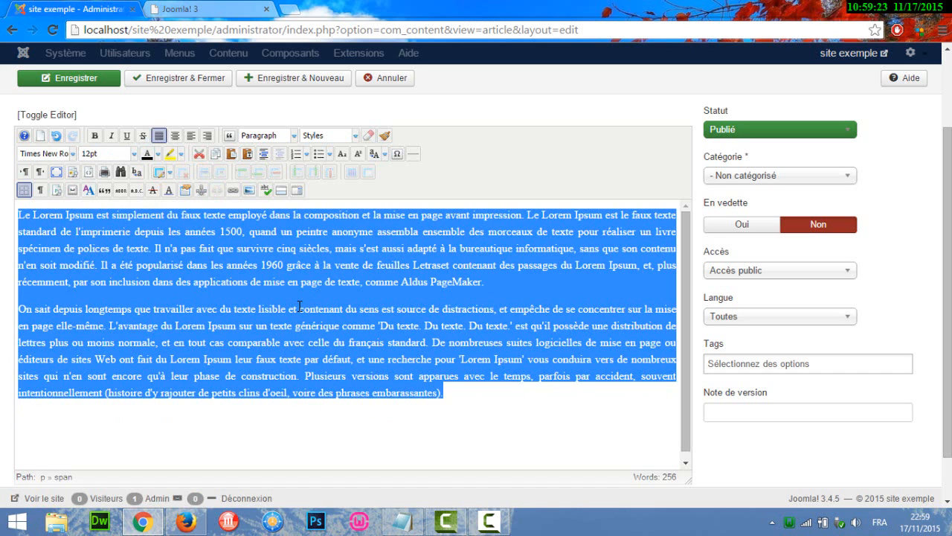
{"action": "triple_click", "coordinate": [299, 307]}
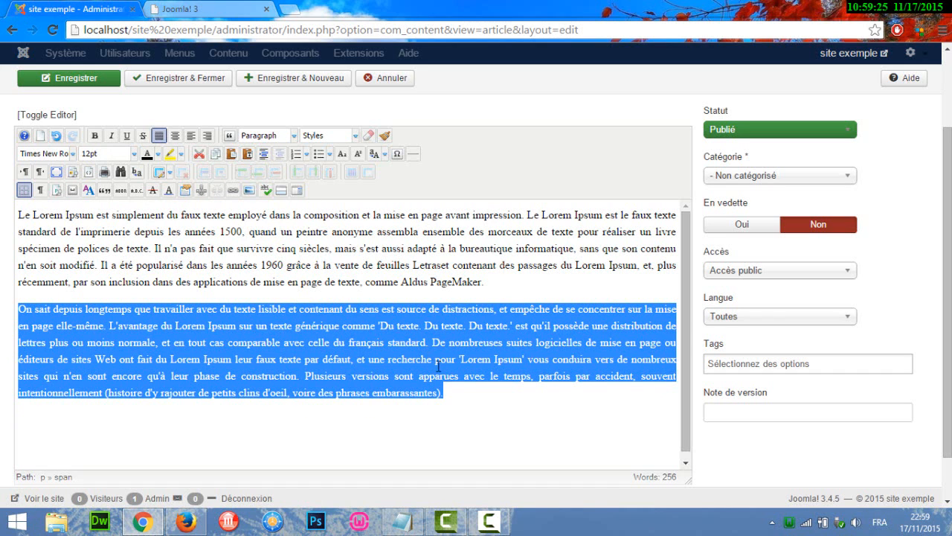
{"action": "left_click", "coordinate": [470, 397]}
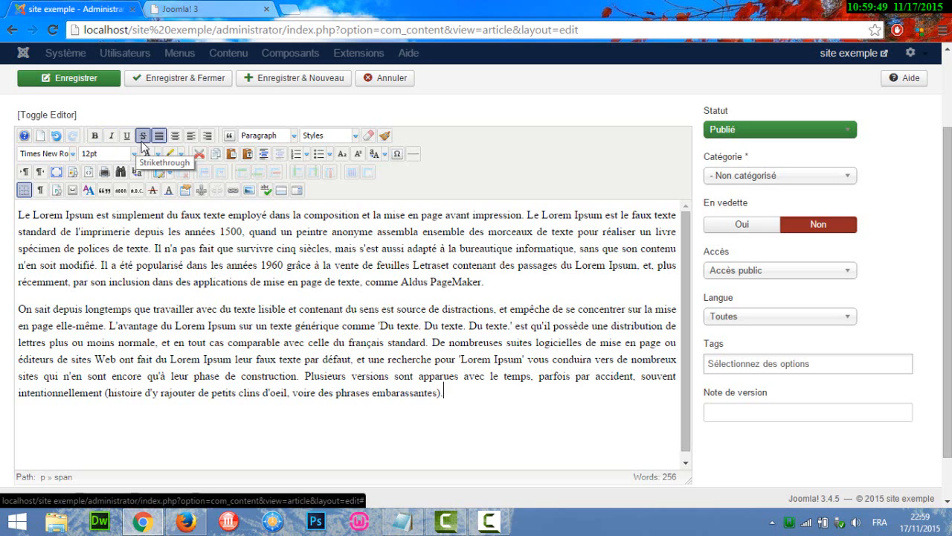
- Strike through the word "simplement" in the first paragraph and undo that formatting
{"action": "left_click_drag", "start_coordinate": [112, 215], "coordinate": [166, 215]}
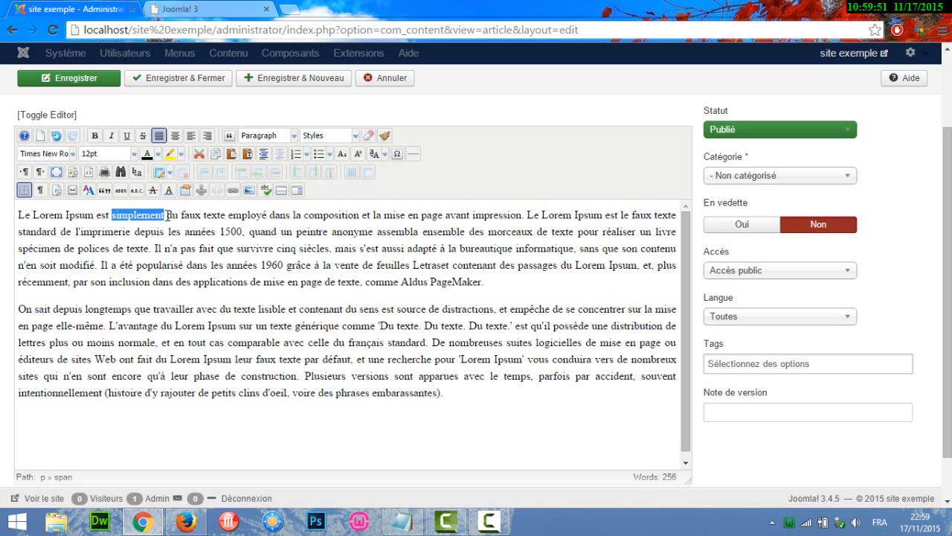
{"action": "left_click", "coordinate": [144, 138]}
{"action": "left_click", "coordinate": [146, 217]}
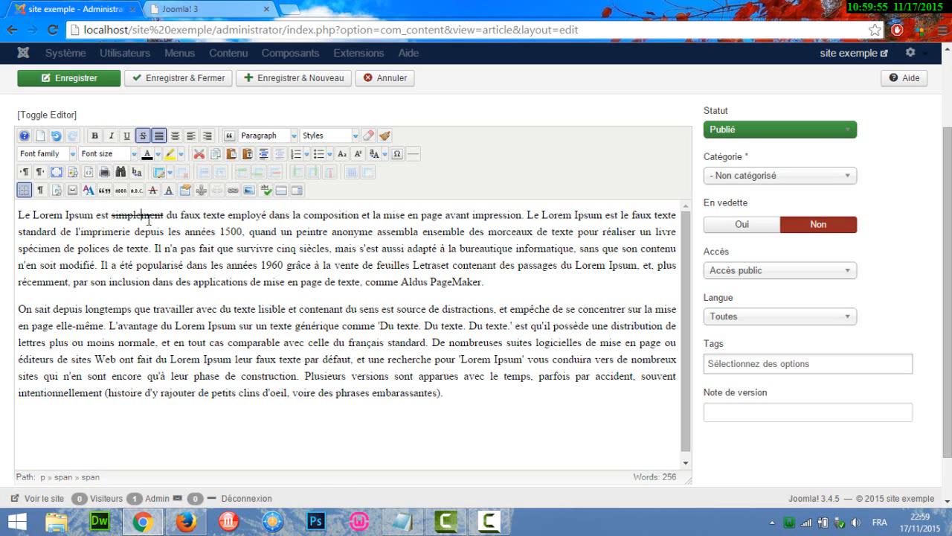
{"action": "left_click_drag", "start_coordinate": [167, 217], "coordinate": [109, 216]}
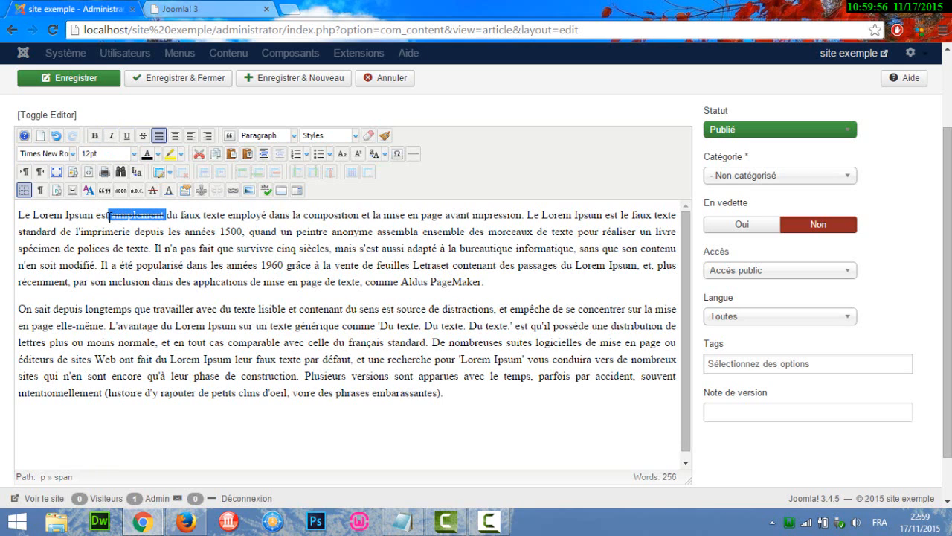
{"action": "left_click", "coordinate": [56, 136]}
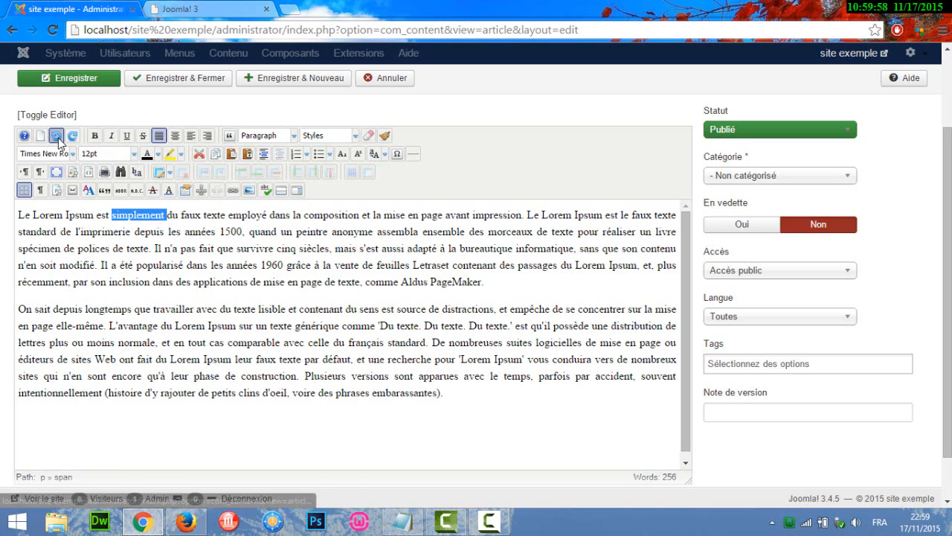
{"action": "left_click", "coordinate": [197, 232]}
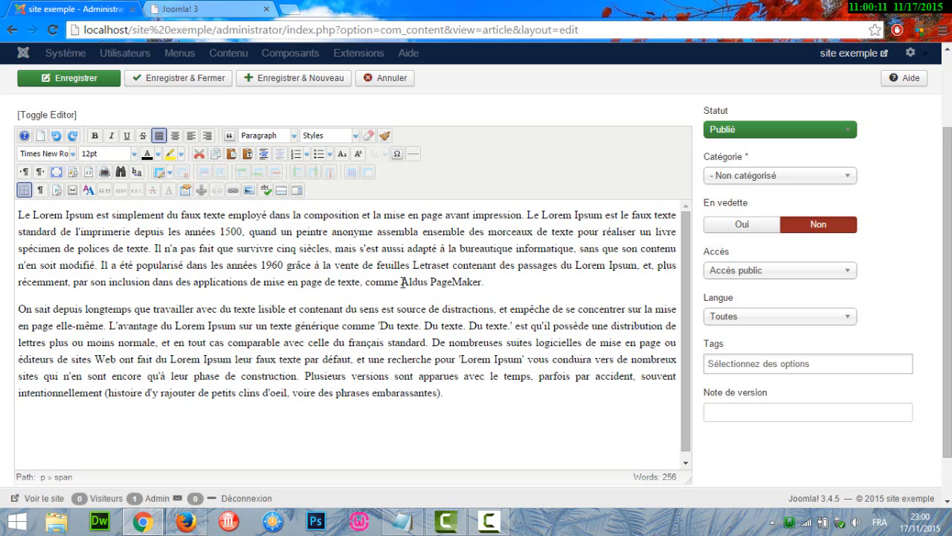
- Examine the link settings for the words "Aldus PageMaker" in the first paragraph and cancel without inserting a link
{"action": "left_click_drag", "start_coordinate": [401, 282], "coordinate": [483, 285]}
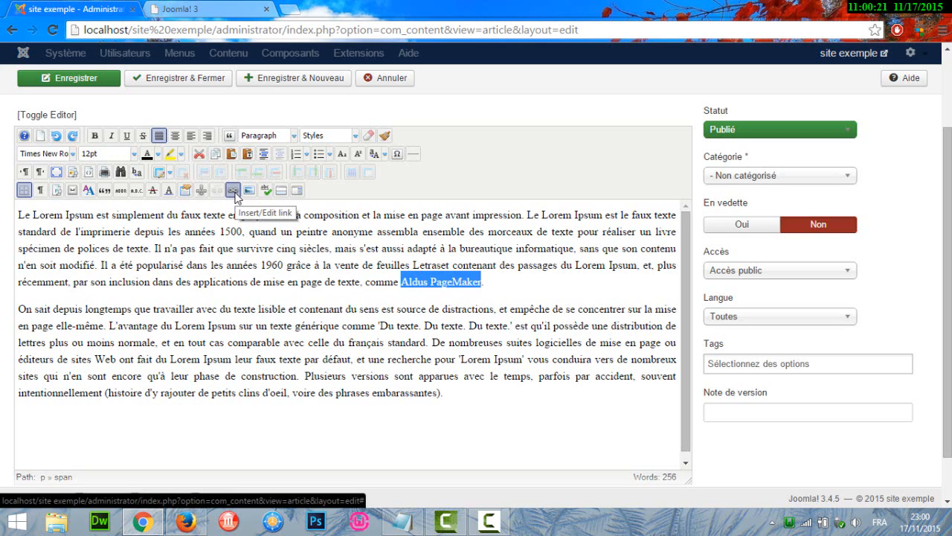
{"action": "left_click", "coordinate": [233, 191]}
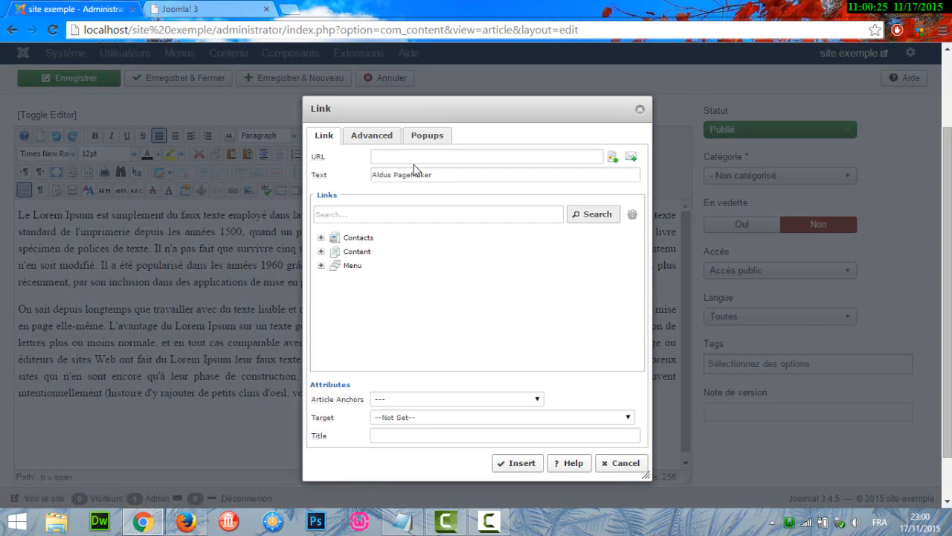
{"action": "left_click", "coordinate": [415, 157]}
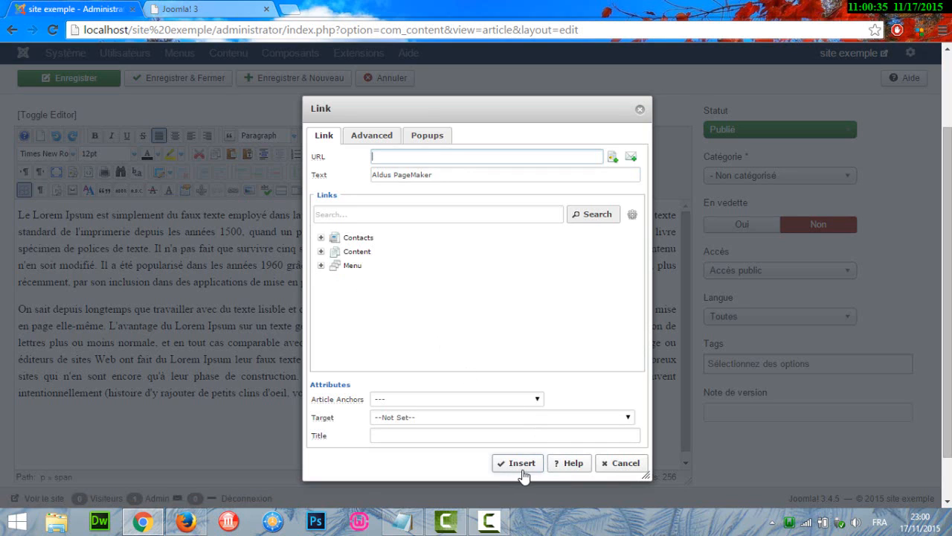
{"action": "left_click", "coordinate": [620, 463]}
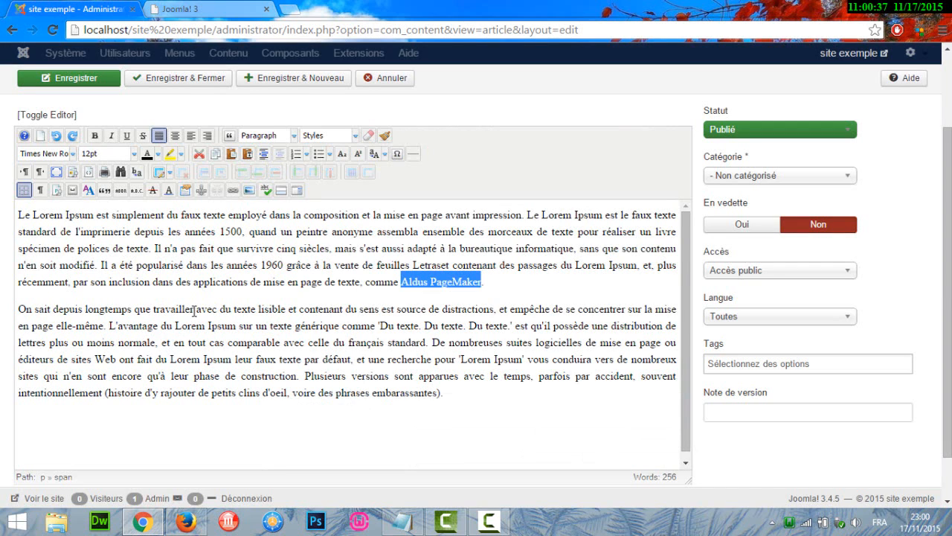
- Examine the image insertion dialog's folders, image properties and file upload options, and close it without inserting an image
{"action": "scroll", "coordinate": [552, 389], "scroll_direction": "down", "scroll_amount": 1}
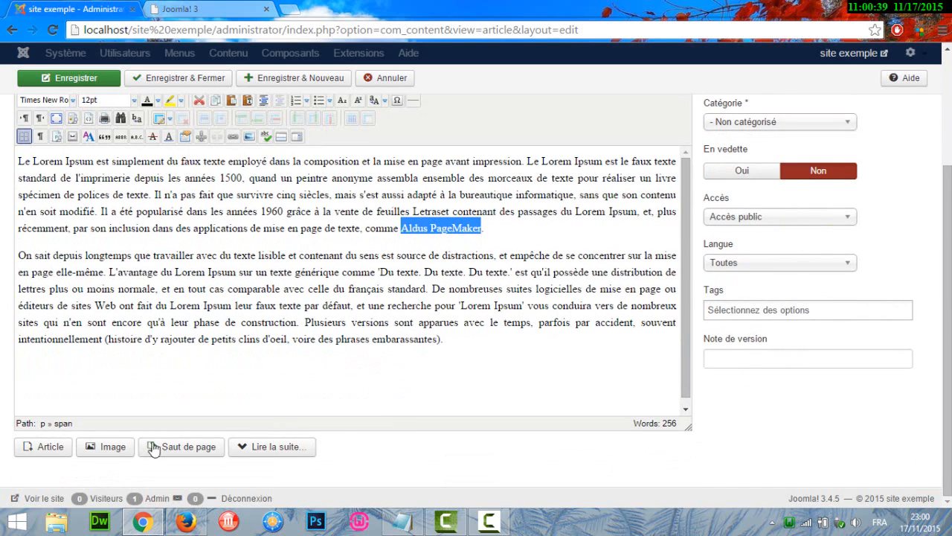
{"action": "left_click", "coordinate": [497, 337]}
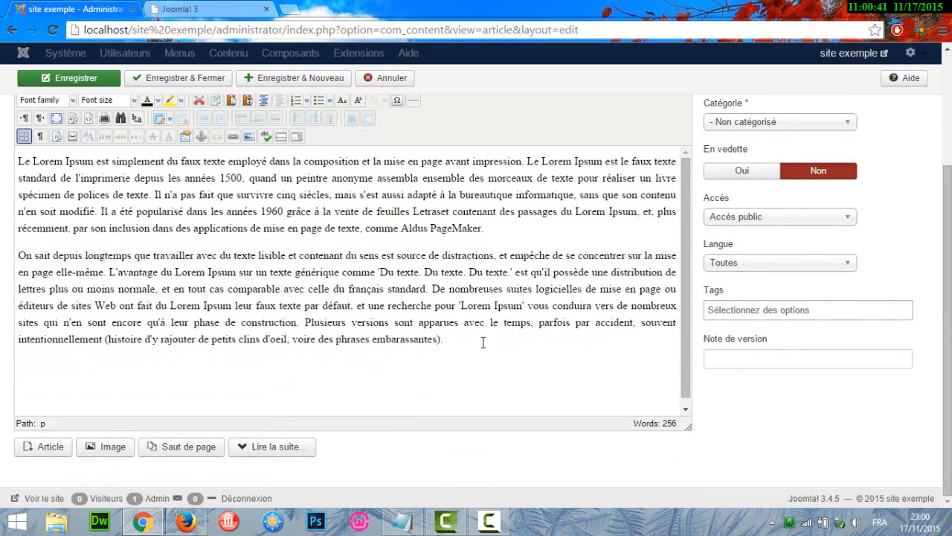
{"action": "left_click", "coordinate": [116, 451]}
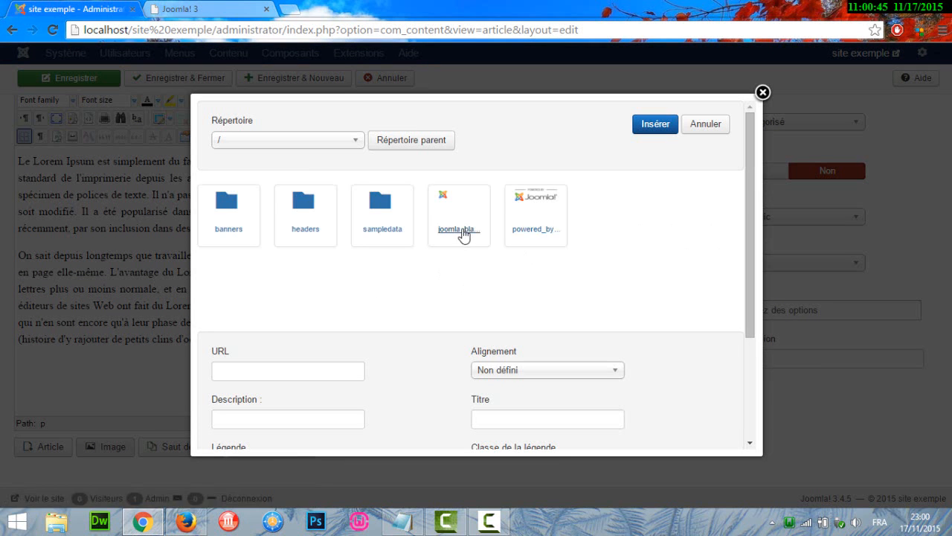
{"action": "left_click_drag", "start_coordinate": [748, 206], "coordinate": [738, 309]}
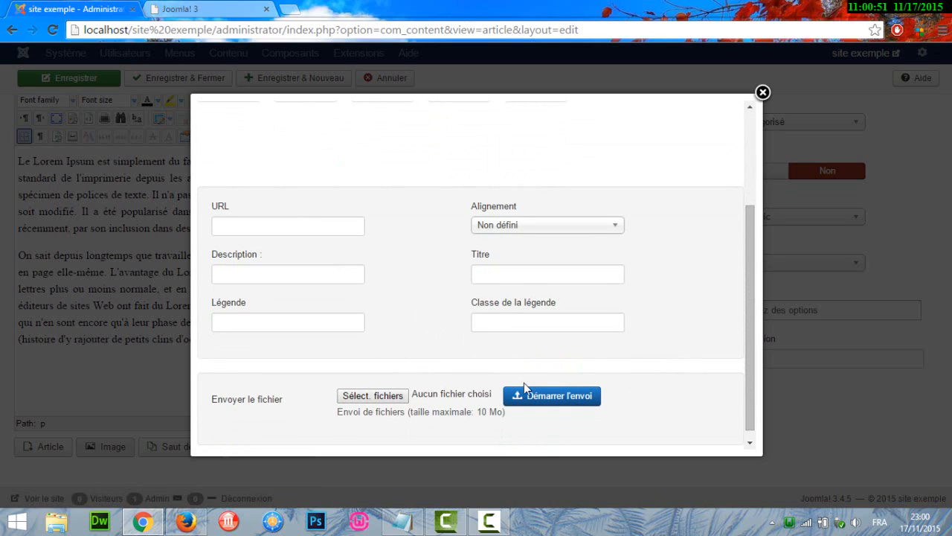
{"action": "left_click_drag", "start_coordinate": [756, 357], "coordinate": [755, 266]}
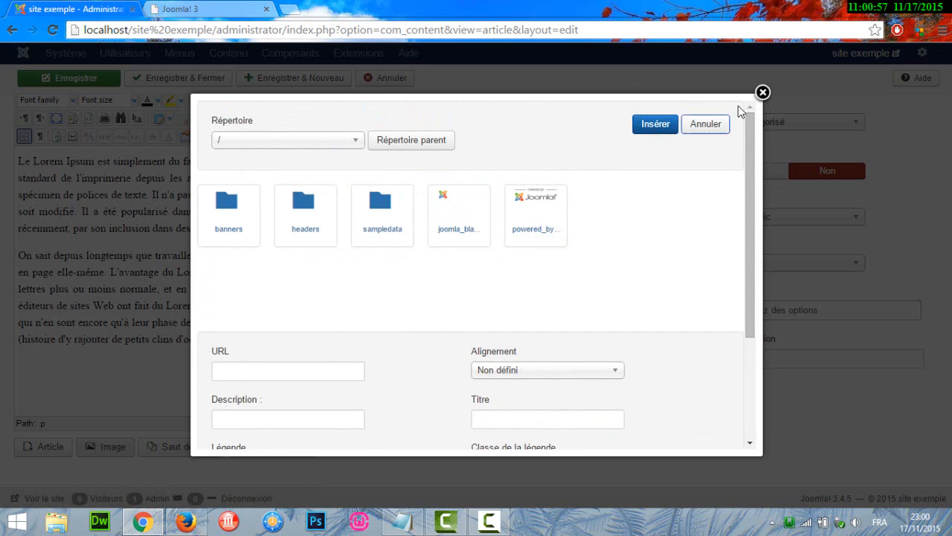
{"action": "left_click", "coordinate": [762, 93]}
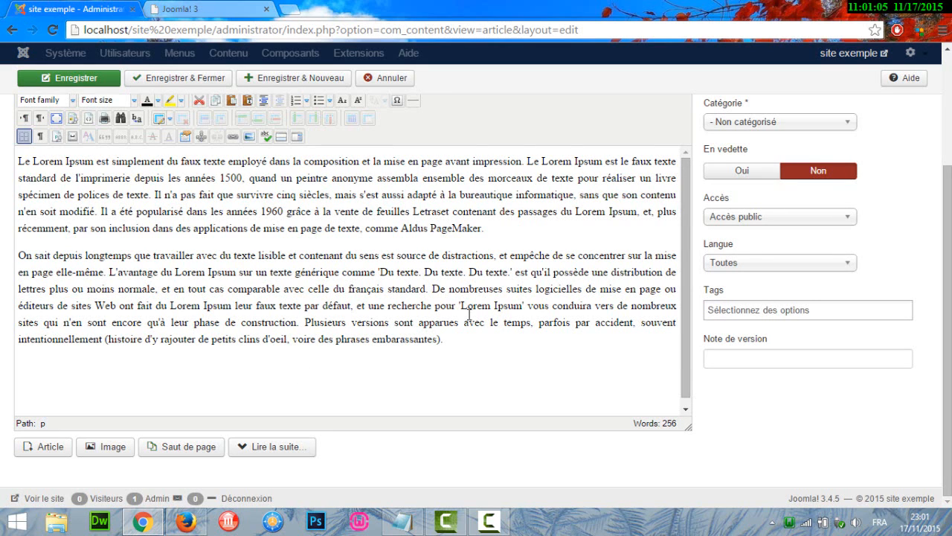
- Insert a "Lire la suite" break at the end of the first paragraph, after "Aldus PageMaker"
{"action": "left_click", "coordinate": [496, 231]}
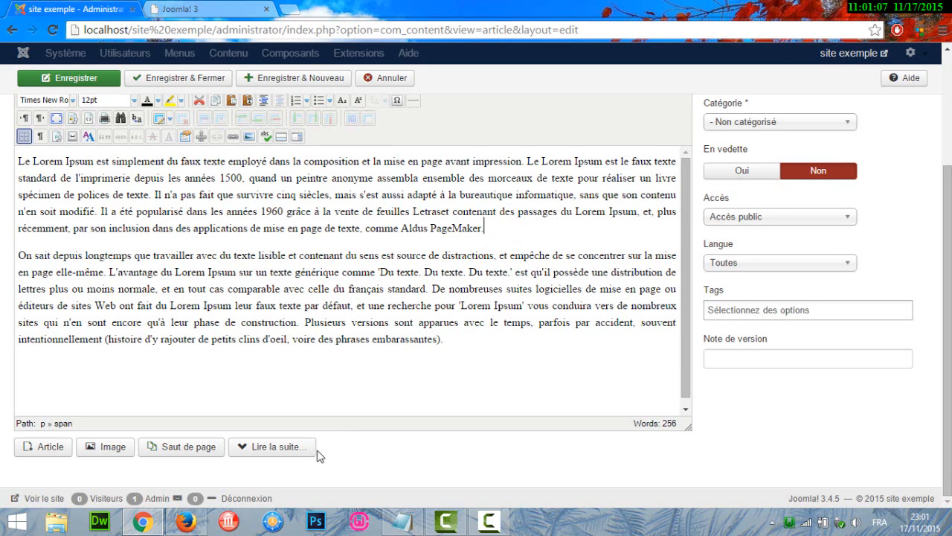
{"action": "left_click", "coordinate": [287, 455]}
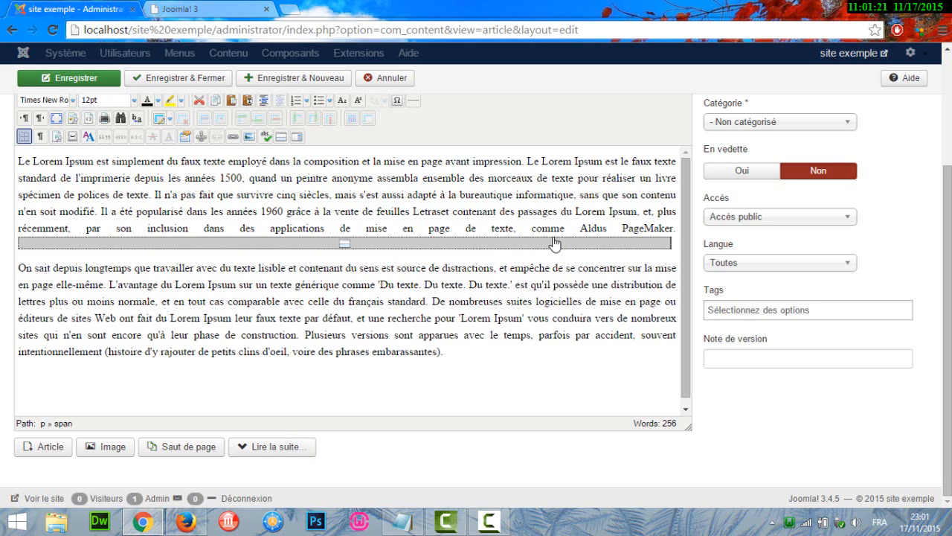
- Look at the page break settings for the end of the second paragraph and close them without inserting a break
{"action": "left_click", "coordinate": [462, 352]}
{"action": "left_click", "coordinate": [201, 452]}
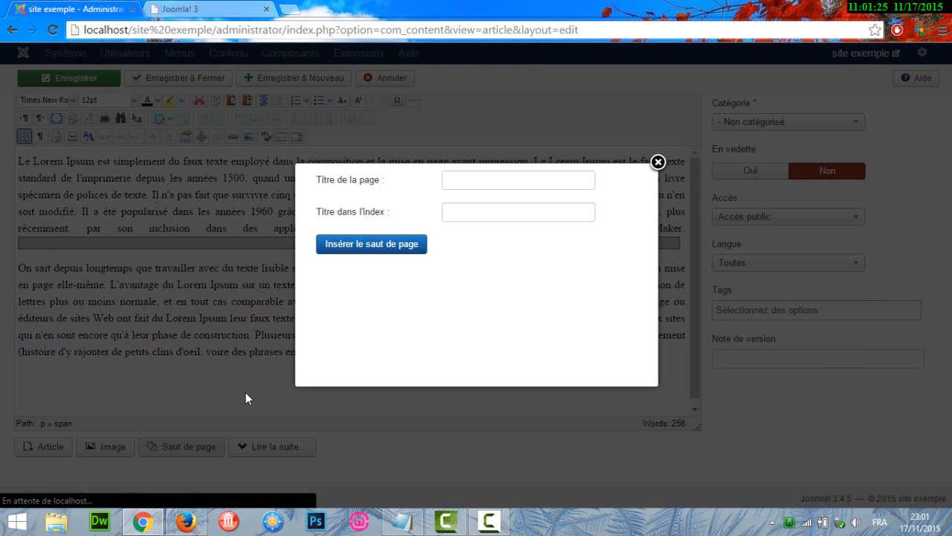
{"action": "left_click", "coordinate": [461, 185]}
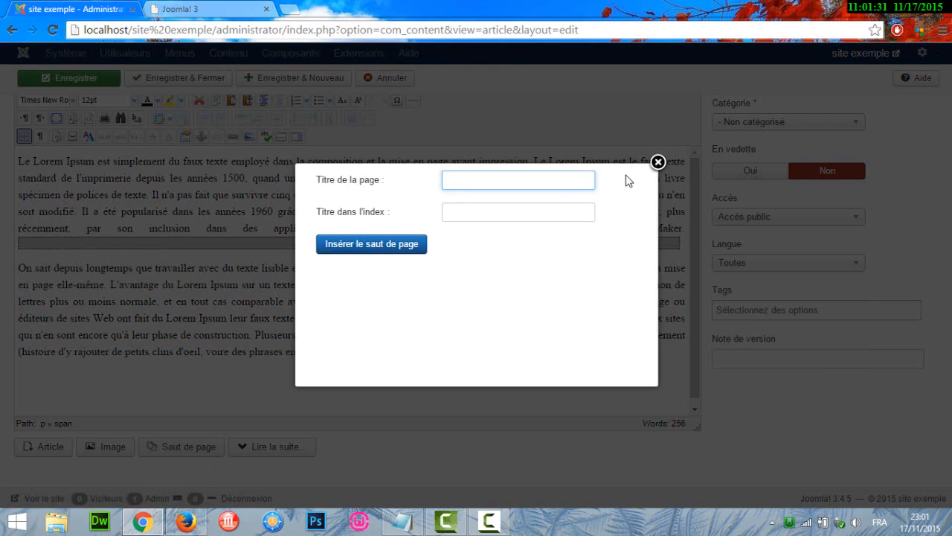
{"action": "left_click", "coordinate": [657, 161]}
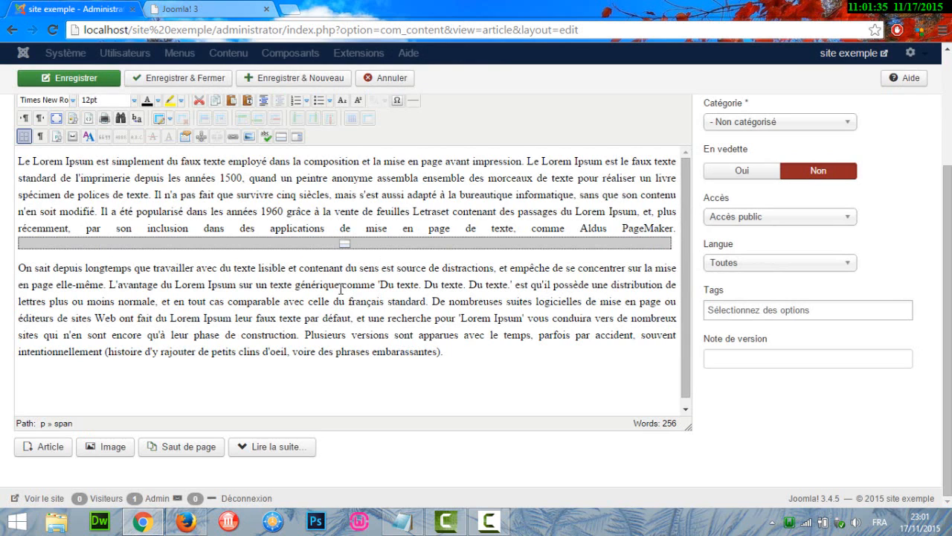
- Review the article's publication options and its image and link options
{"action": "scroll", "coordinate": [464, 226], "scroll_direction": "up", "scroll_amount": 3}
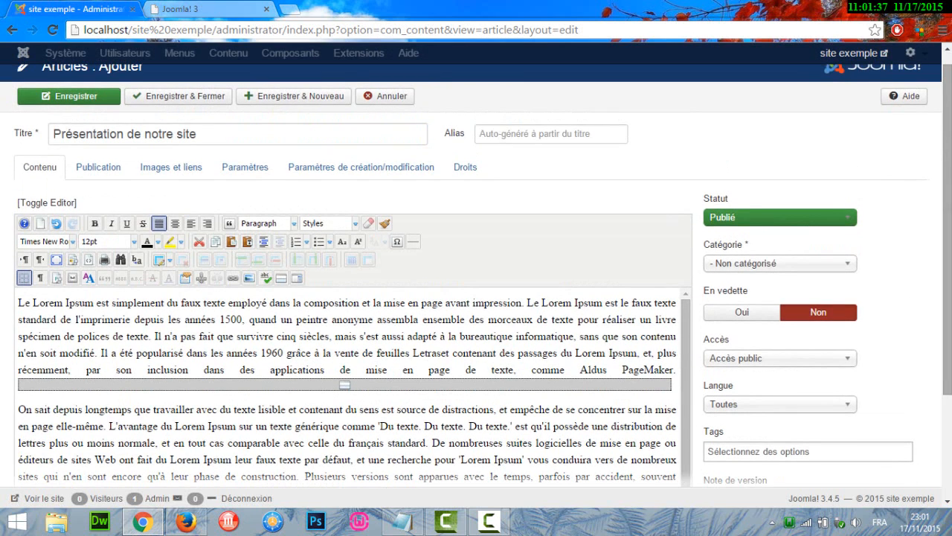
{"action": "left_click", "coordinate": [95, 175]}
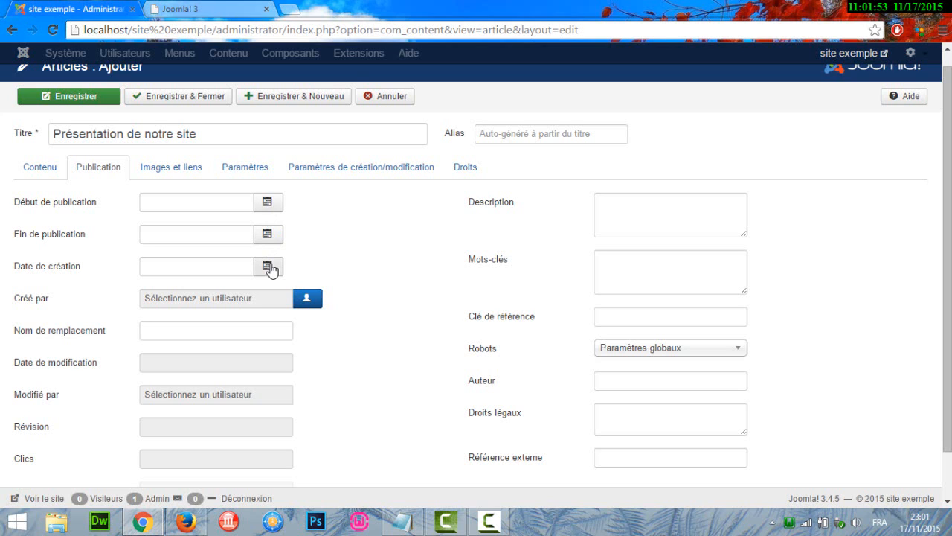
{"action": "left_click", "coordinate": [178, 173]}
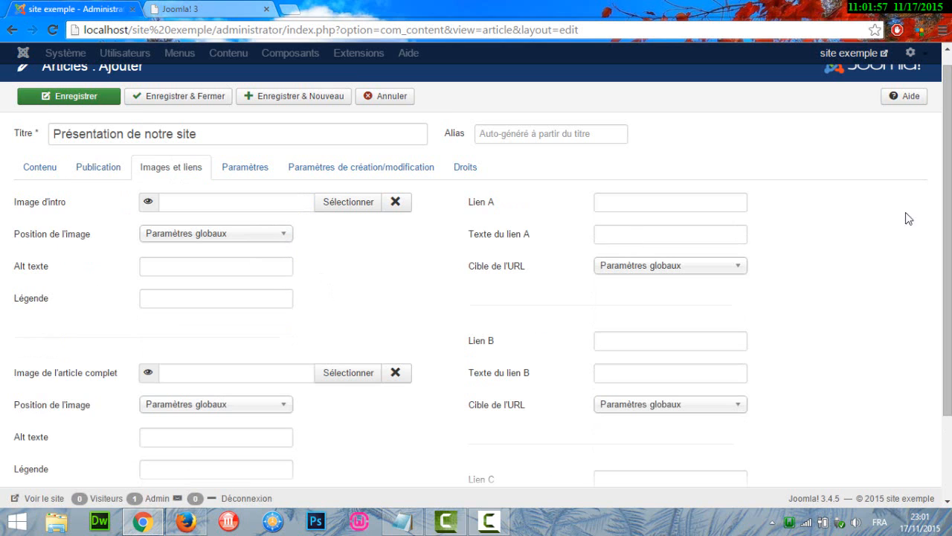
{"action": "mouse_move", "coordinate": [947, 217]}
{"action": "left_mouse_down"}
{"action": "mouse_move", "coordinate": [947, 267]}
{"action": "mouse_move", "coordinate": [946, 202]}
{"action": "left_mouse_up"}
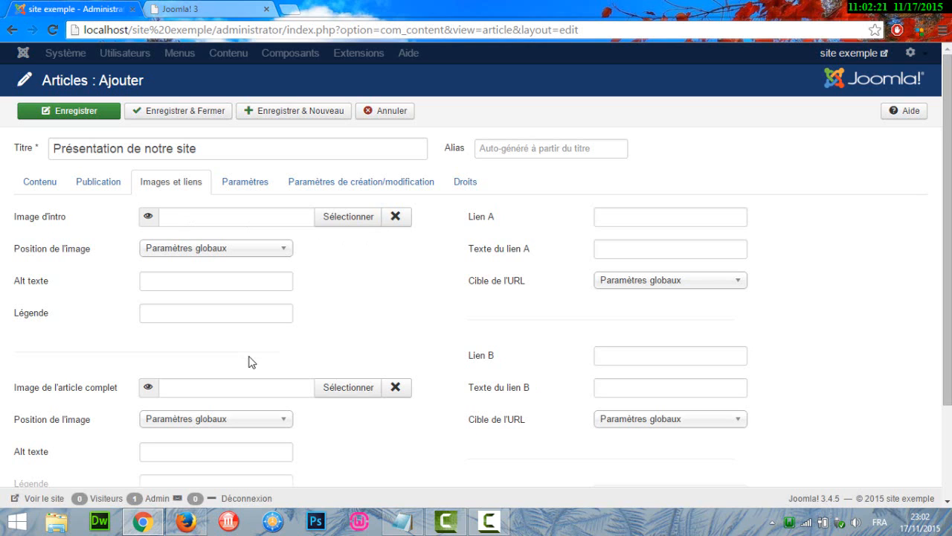
- Examine the image pickers for the full article image and the intro image, including the upload dialog, and close them without choosing a file
{"action": "mouse_move", "coordinate": [21, 397]}
{"action": "left_click", "coordinate": [334, 395]}
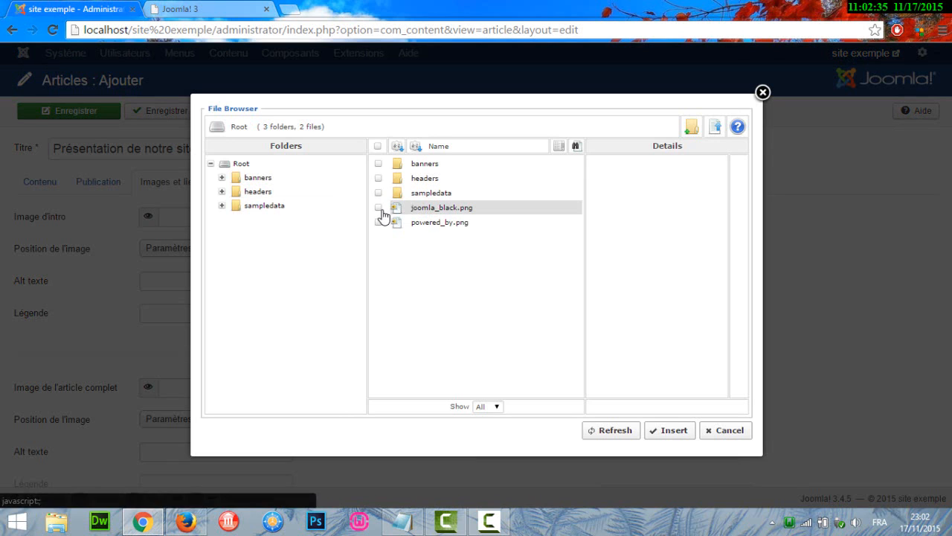
{"action": "left_click", "coordinate": [762, 93]}
{"action": "left_click", "coordinate": [341, 219]}
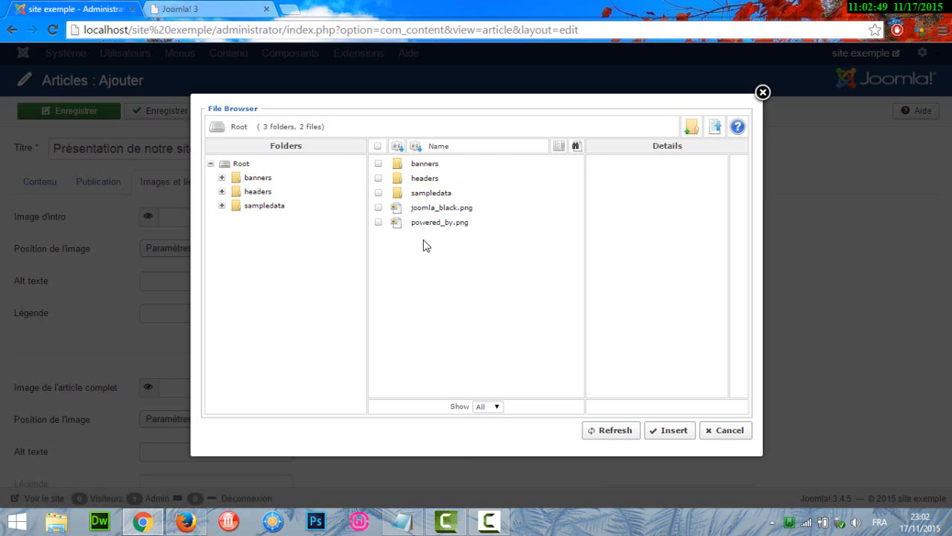
{"action": "left_click", "coordinate": [717, 128]}
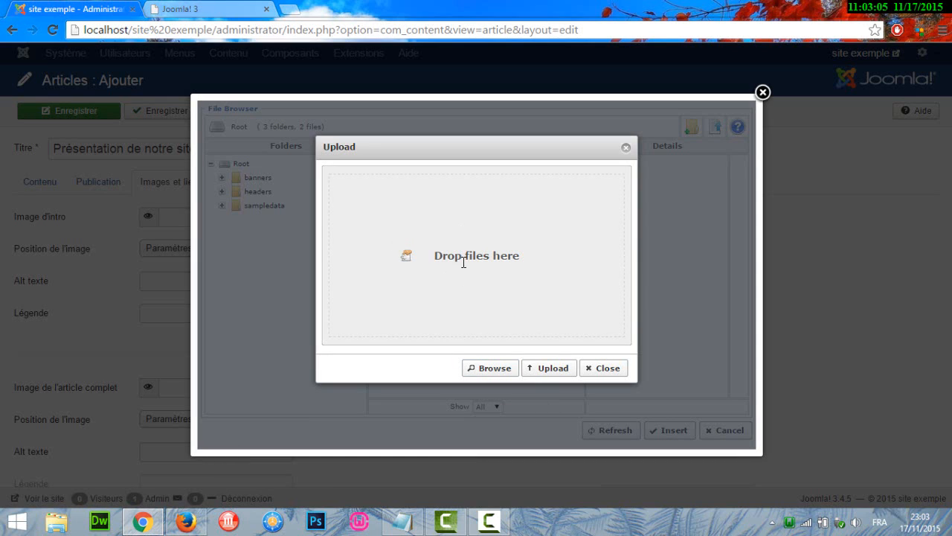
{"action": "left_click", "coordinate": [626, 148]}
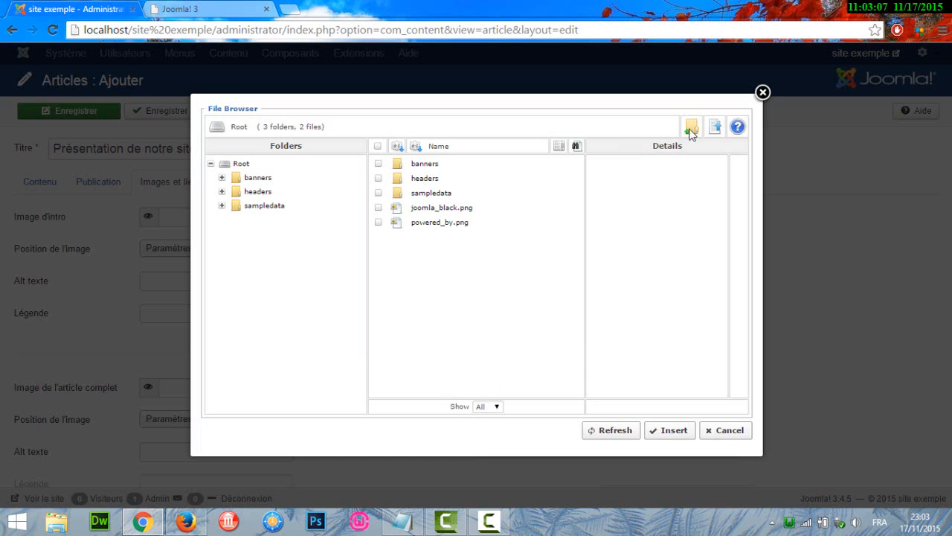
{"action": "left_click", "coordinate": [762, 93]}
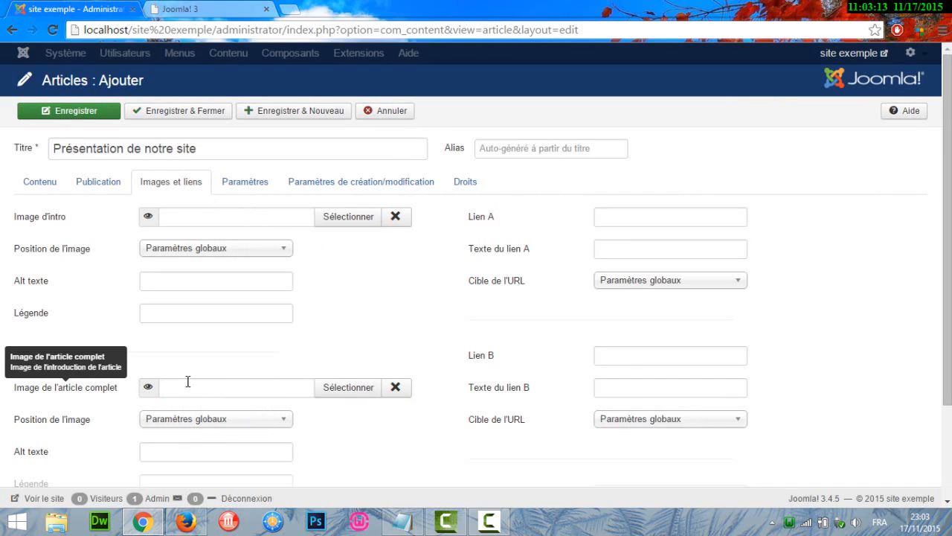
- Examine the article's display parameters, from the article title option down to the read-more text and layout type
{"action": "left_click", "coordinate": [248, 185]}
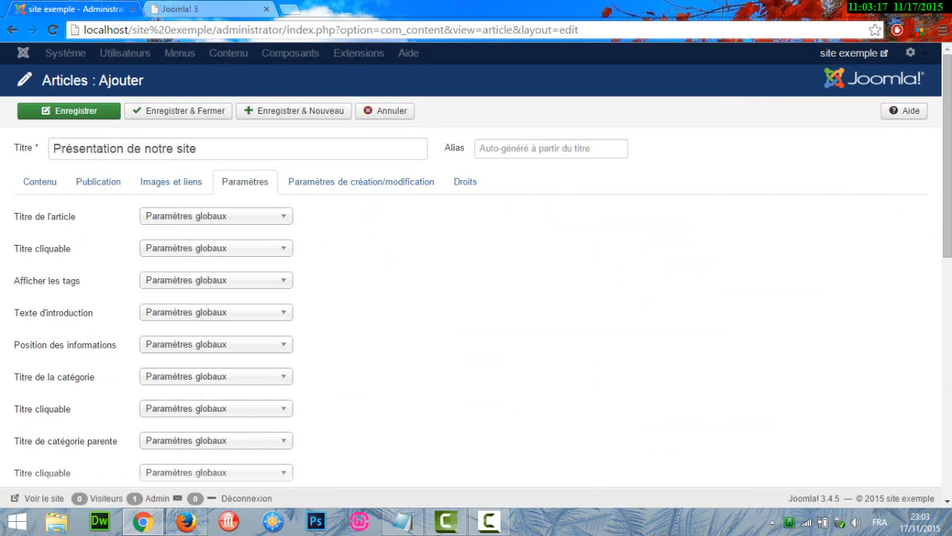
{"action": "scroll", "coordinate": [932, 226], "scroll_direction": "down", "scroll_amount": 1}
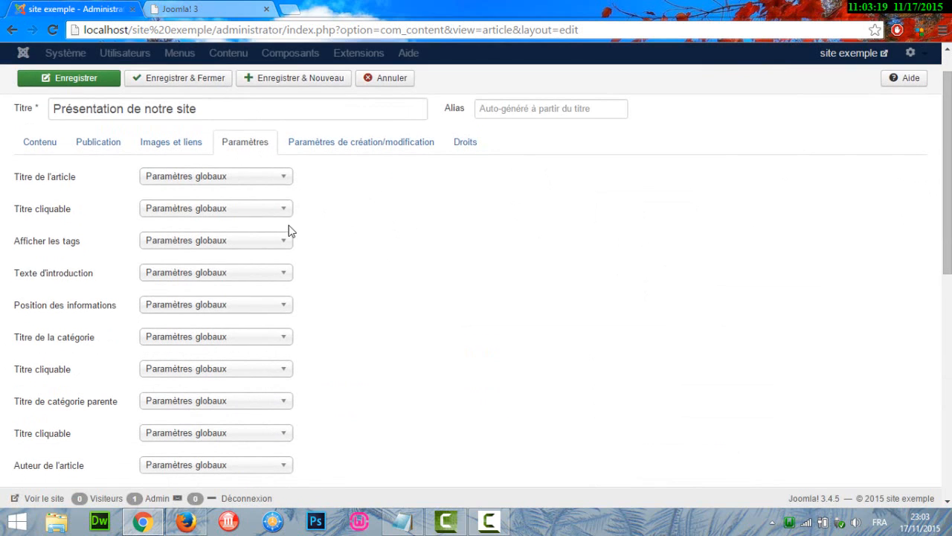
{"action": "left_click", "coordinate": [252, 182]}
{"action": "left_click", "coordinate": [252, 182]}
{"action": "scroll", "coordinate": [947, 171], "scroll_direction": "down", "scroll_amount": 2}
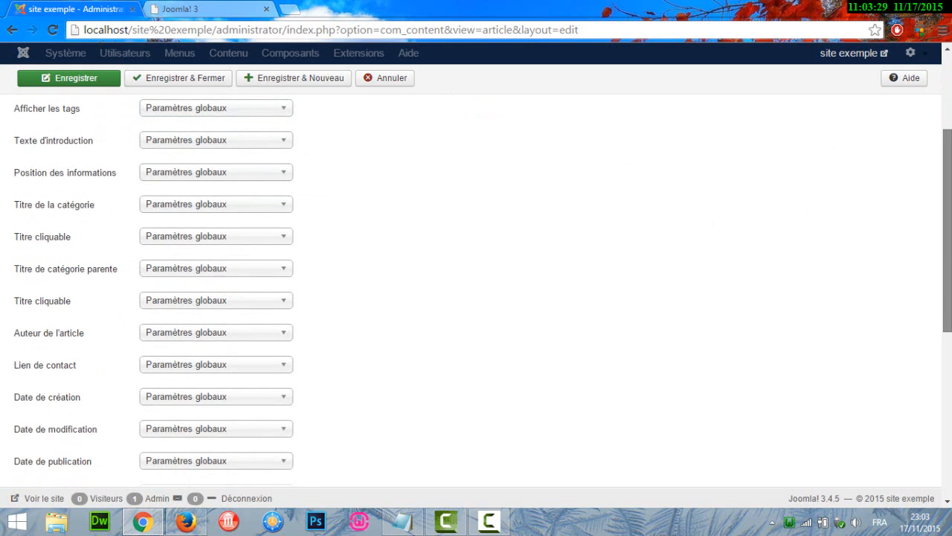
{"action": "scroll", "coordinate": [947, 223], "scroll_direction": "down", "scroll_amount": 5}
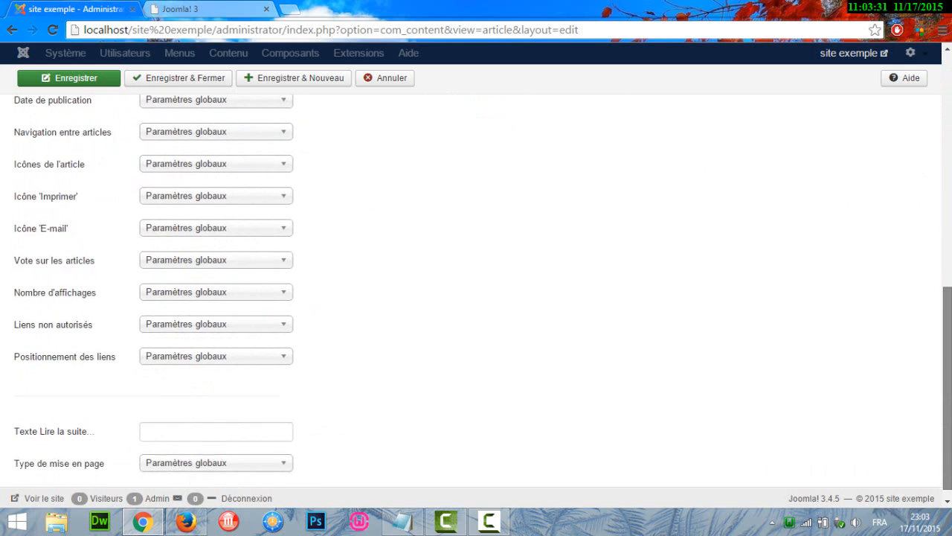
{"action": "scroll", "coordinate": [511, 283], "scroll_direction": "up", "scroll_amount": 8}
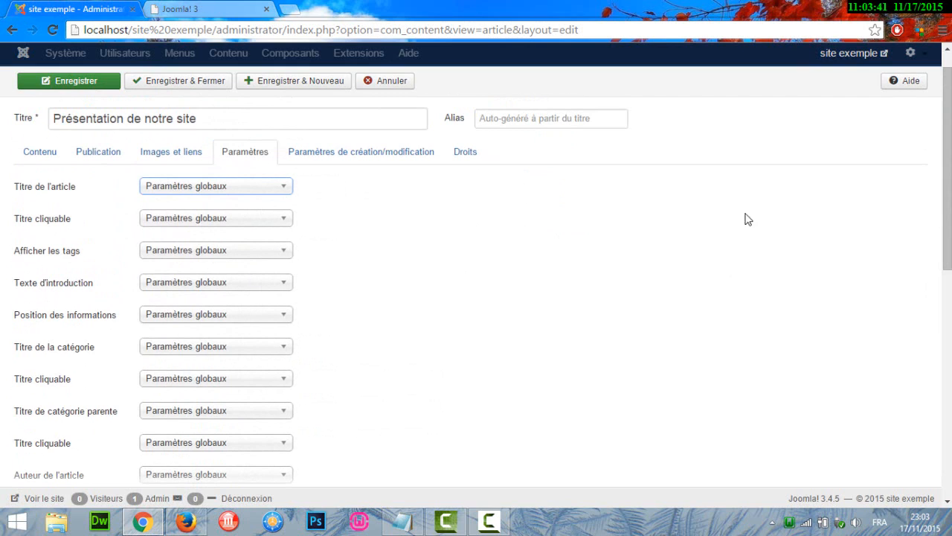
{"action": "left_click_drag", "start_coordinate": [947, 131], "coordinate": [946, 160]}
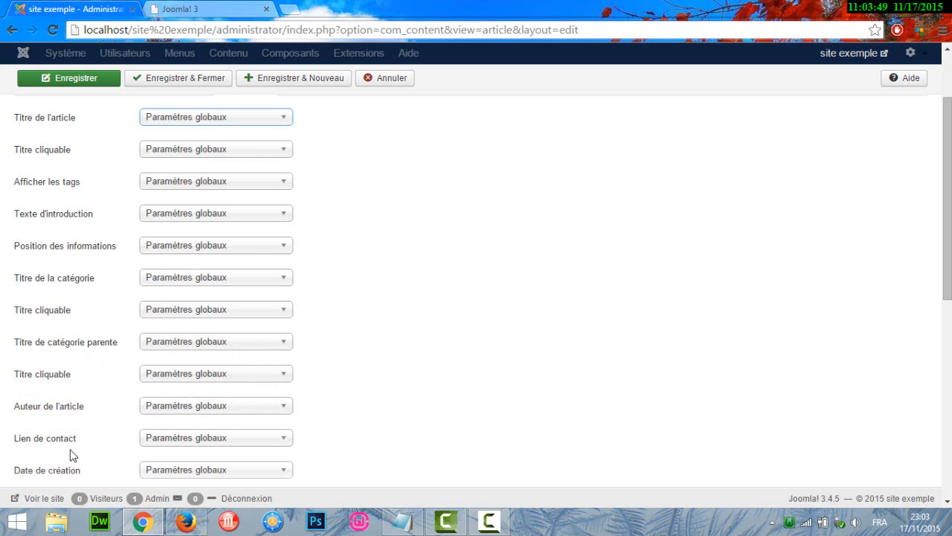
{"action": "scroll", "coordinate": [750, 348], "scroll_direction": "down", "scroll_amount": 3}
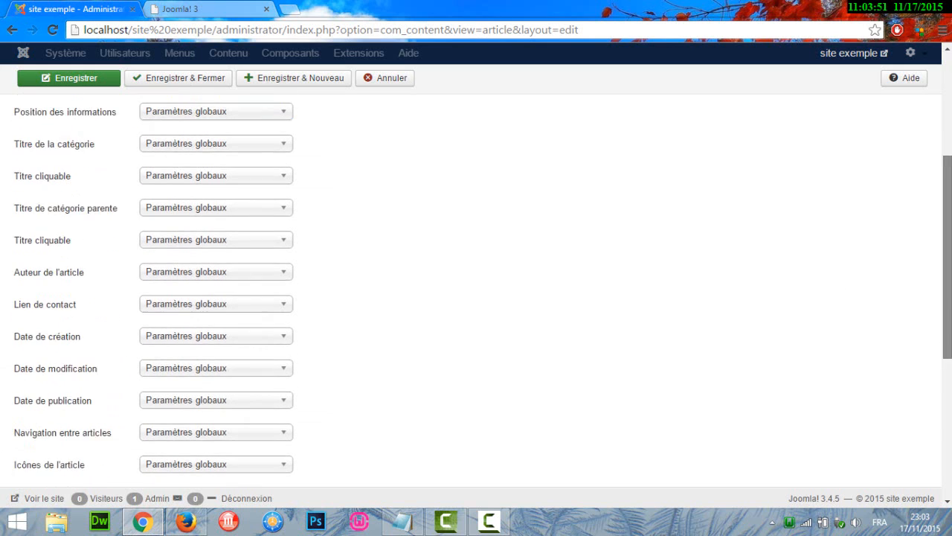
{"action": "scroll", "coordinate": [476, 297], "scroll_direction": "down", "scroll_amount": 2}
{"action": "scroll", "coordinate": [477, 298], "scroll_direction": "up", "scroll_amount": 8}
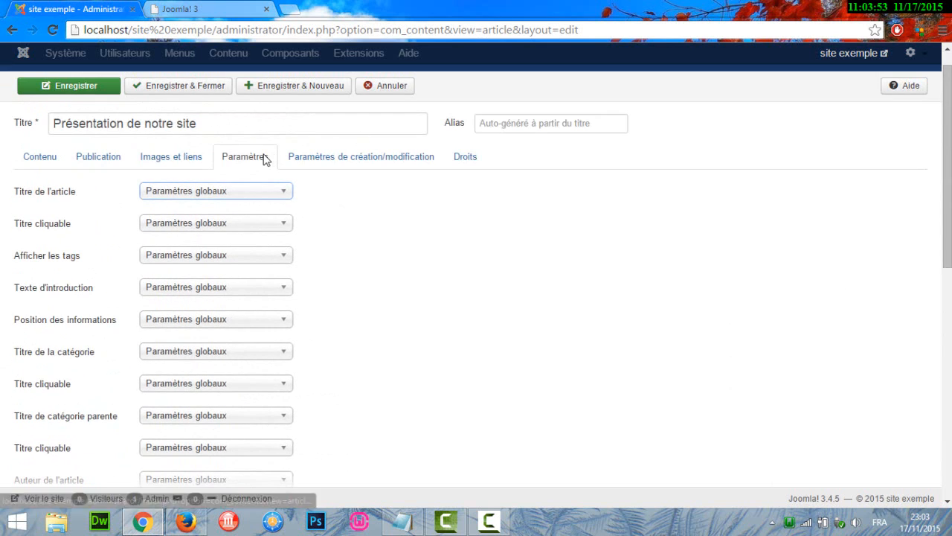
- Delete the read-more break between the two paragraphs of the article content
{"action": "left_click", "coordinate": [32, 170]}
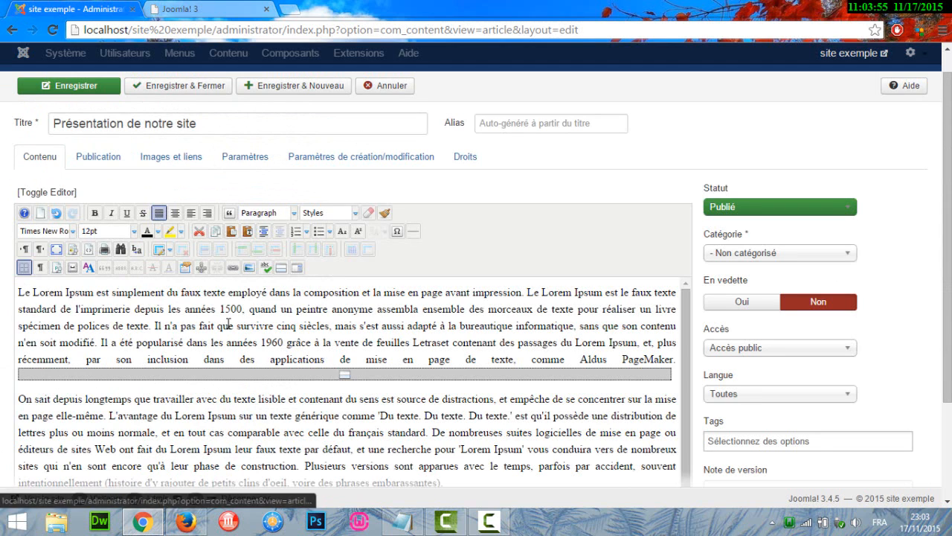
{"action": "left_click", "coordinate": [296, 383]}
{"action": "key", "text": "Delete"}
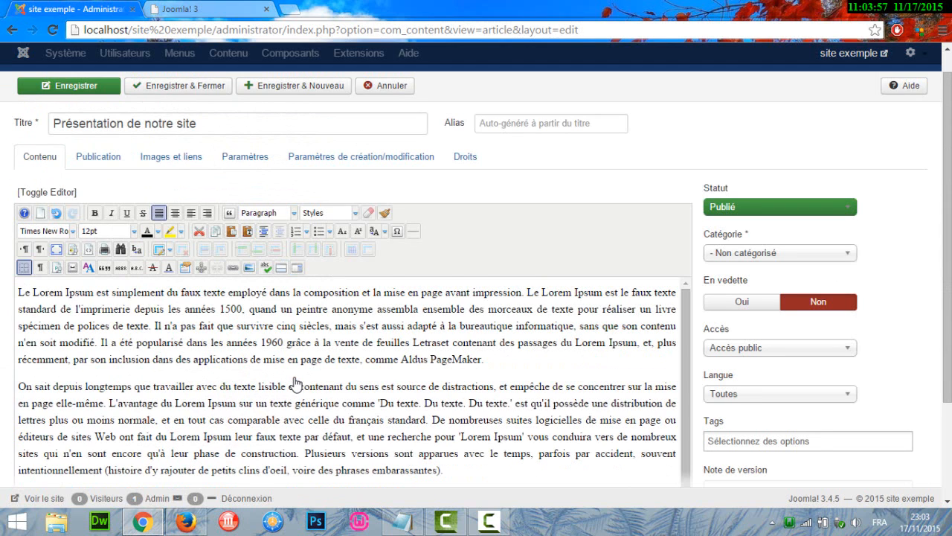
- Assign the article to the "listes d'articles" category, then save and close it
{"action": "left_click", "coordinate": [722, 254]}
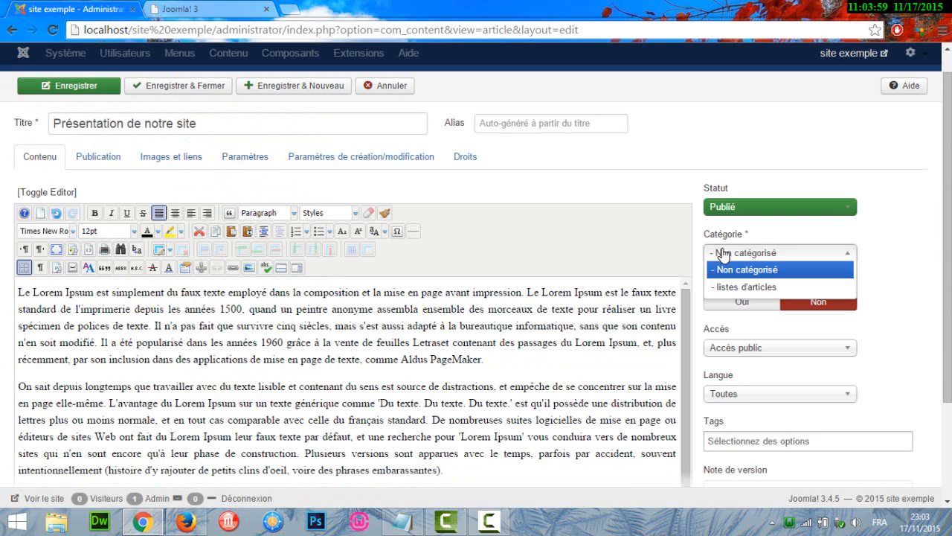
{"action": "left_click", "coordinate": [747, 286]}
{"action": "scroll", "coordinate": [558, 246], "scroll_direction": "up", "scroll_amount": 1}
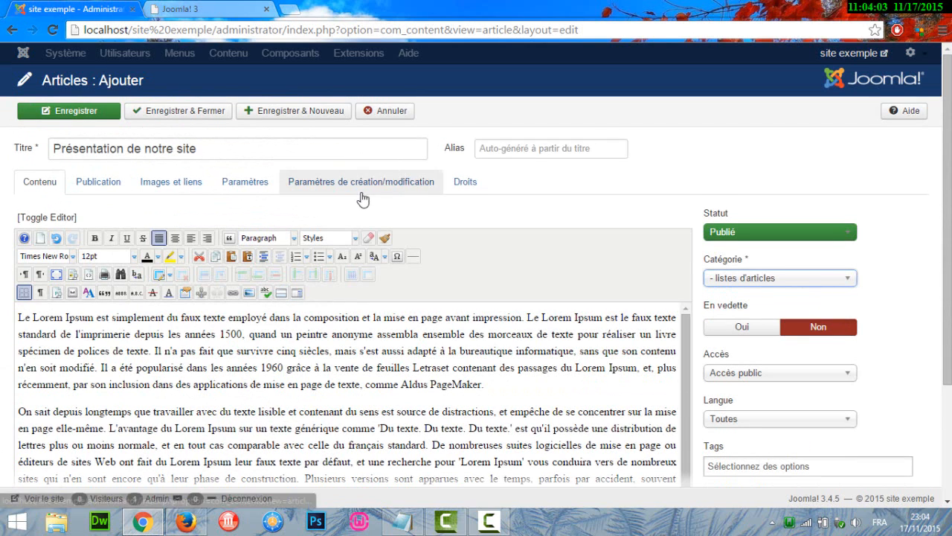
{"action": "left_click", "coordinate": [185, 113]}
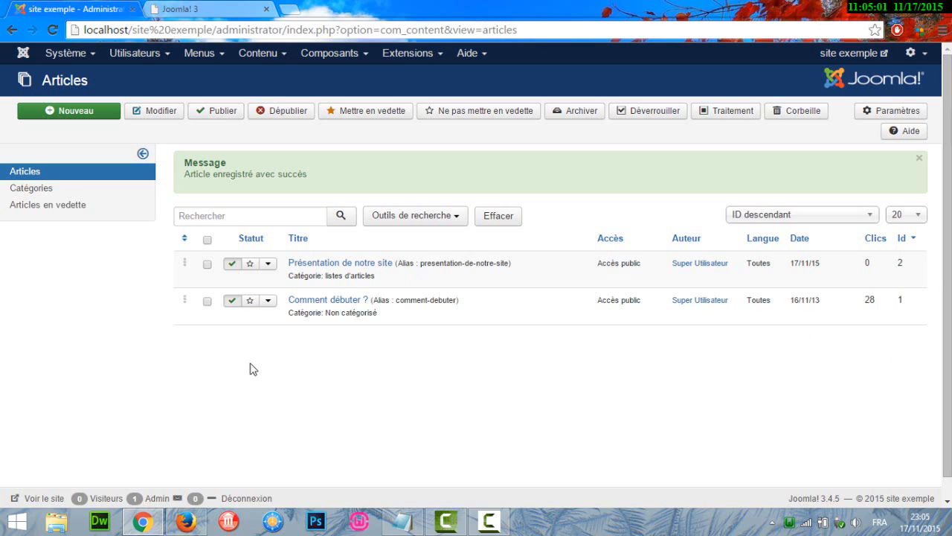
- Start a new menu link in the "Menu principal" menu and title it "notre article"
{"action": "left_click", "coordinate": [207, 59]}
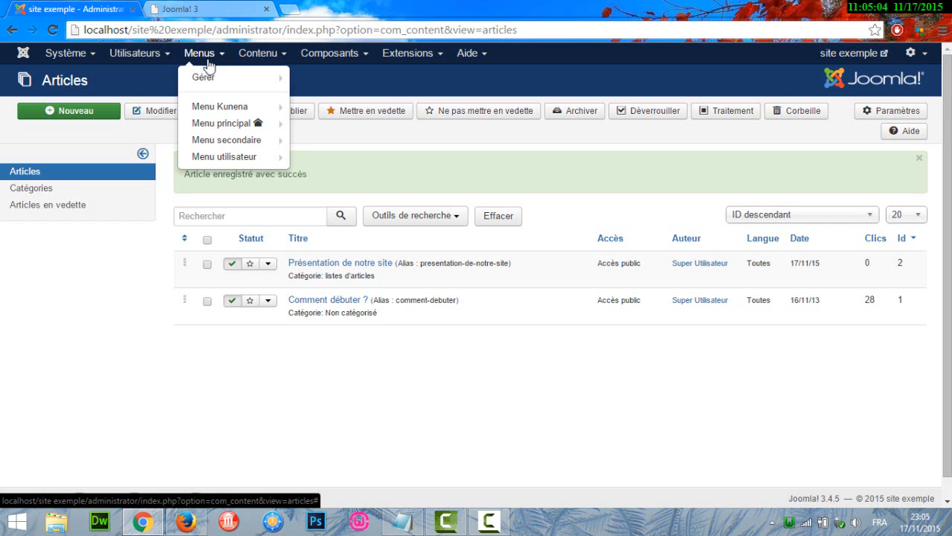
{"action": "left_click", "coordinate": [217, 125]}
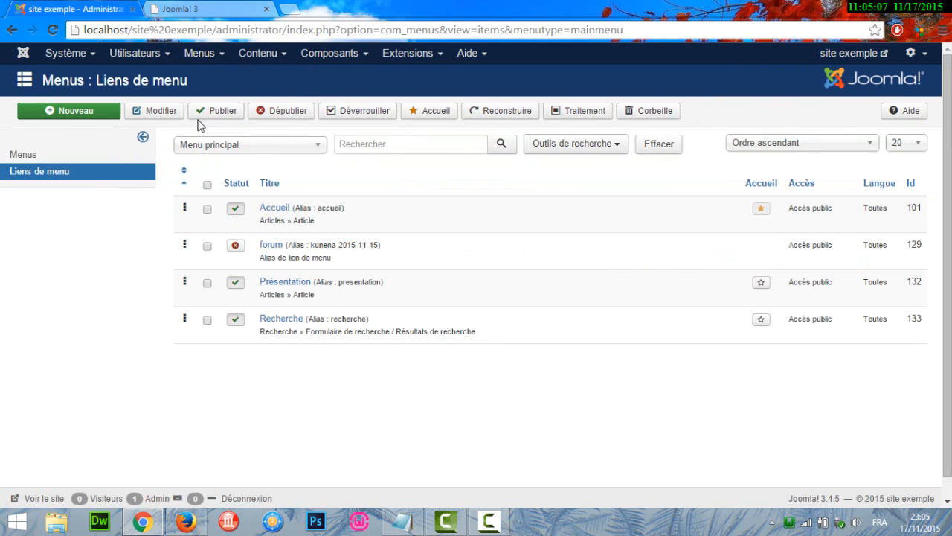
{"action": "left_click", "coordinate": [67, 113]}
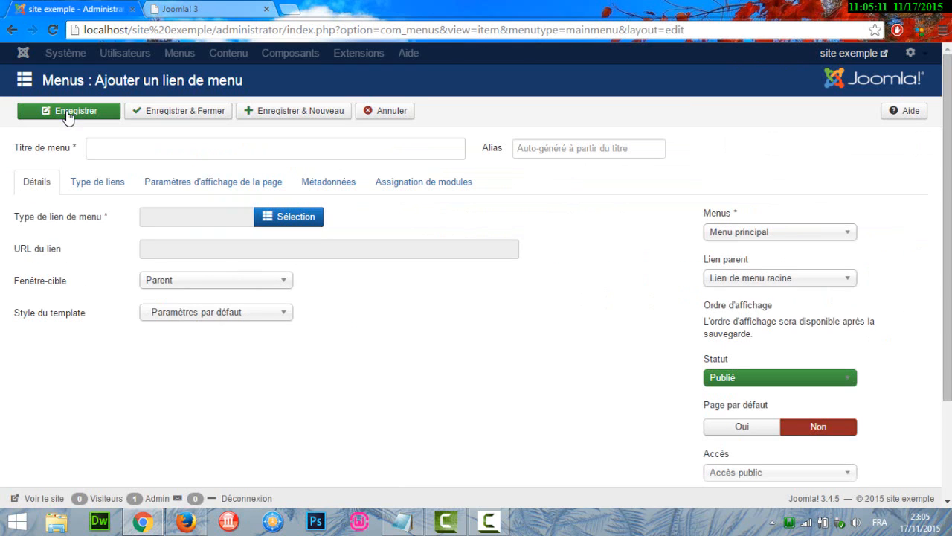
{"action": "left_click", "coordinate": [126, 143]}
{"action": "type", "text": "n"}
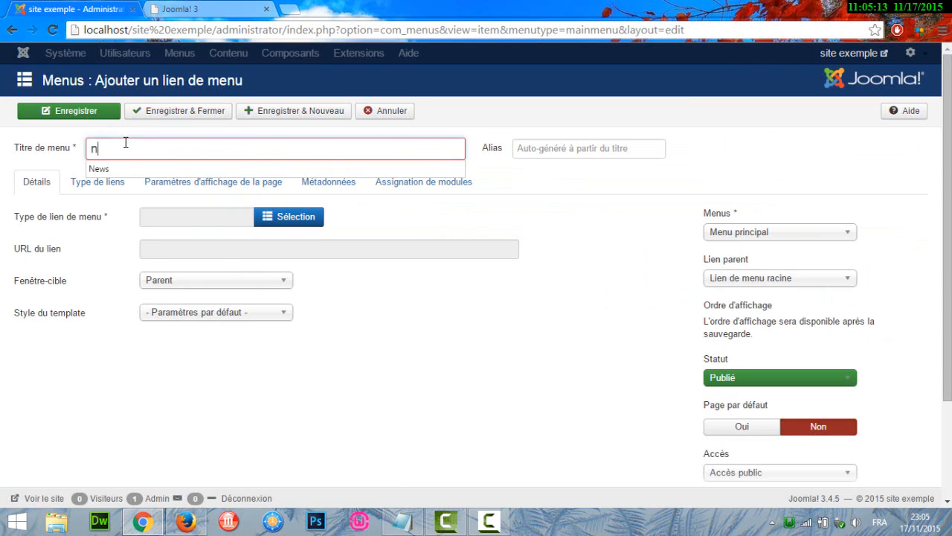
{"action": "type", "text": "otre article"}
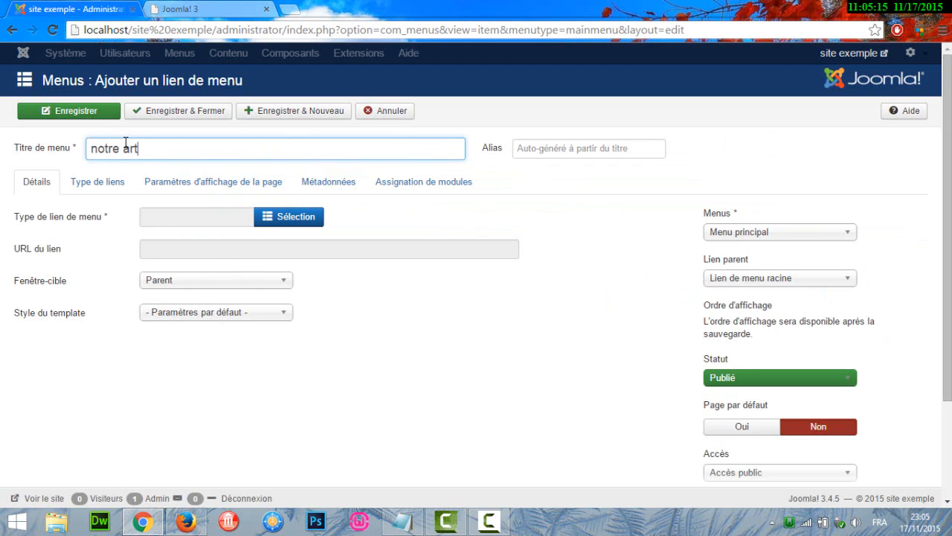
- Make the menu link a single "Article" type pointing to "Présentation de notre site", and save and close it
{"action": "left_click", "coordinate": [309, 216]}
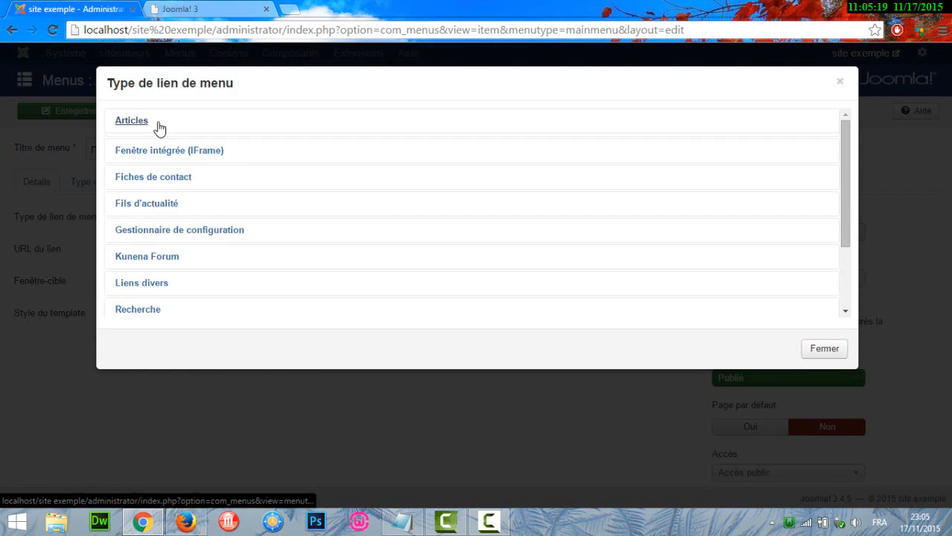
{"action": "left_click", "coordinate": [154, 124]}
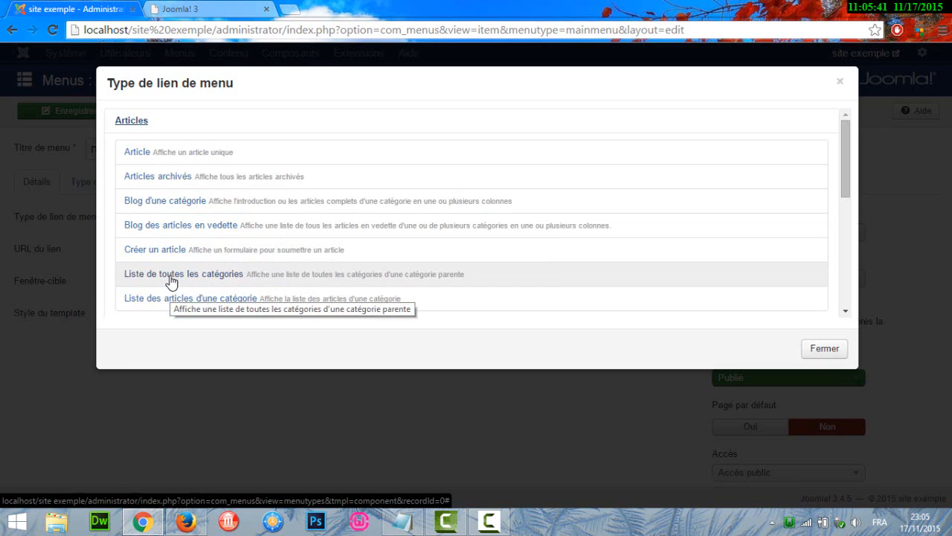
{"action": "left_click", "coordinate": [143, 158]}
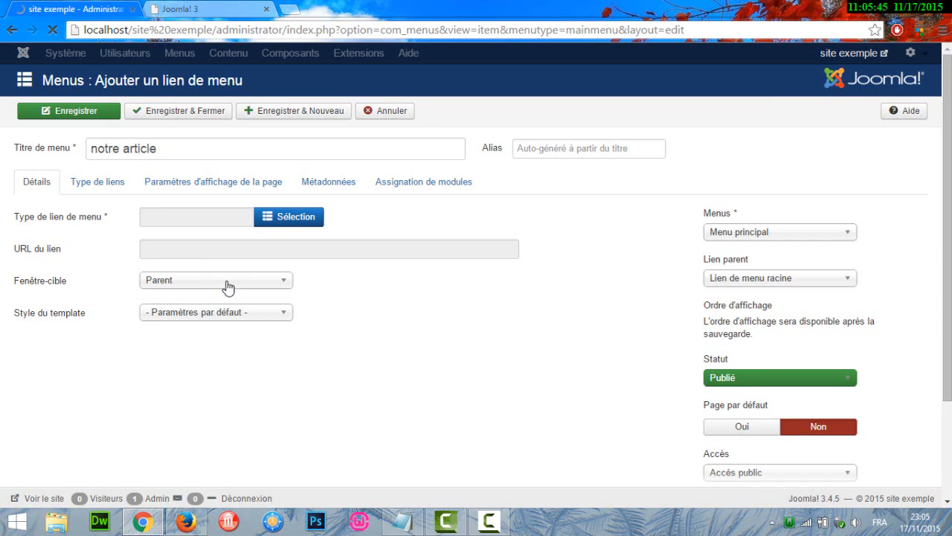
{"action": "left_click", "coordinate": [290, 250]}
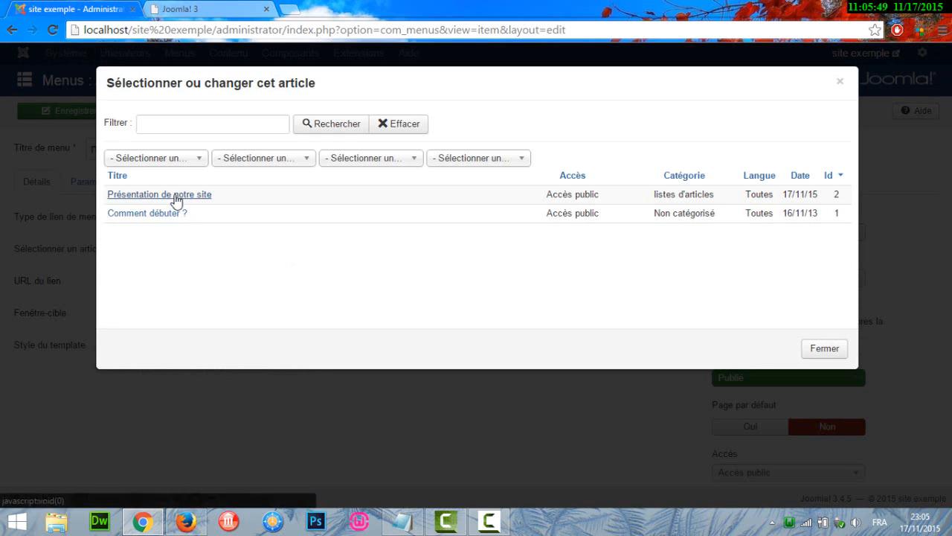
{"action": "left_click", "coordinate": [176, 196]}
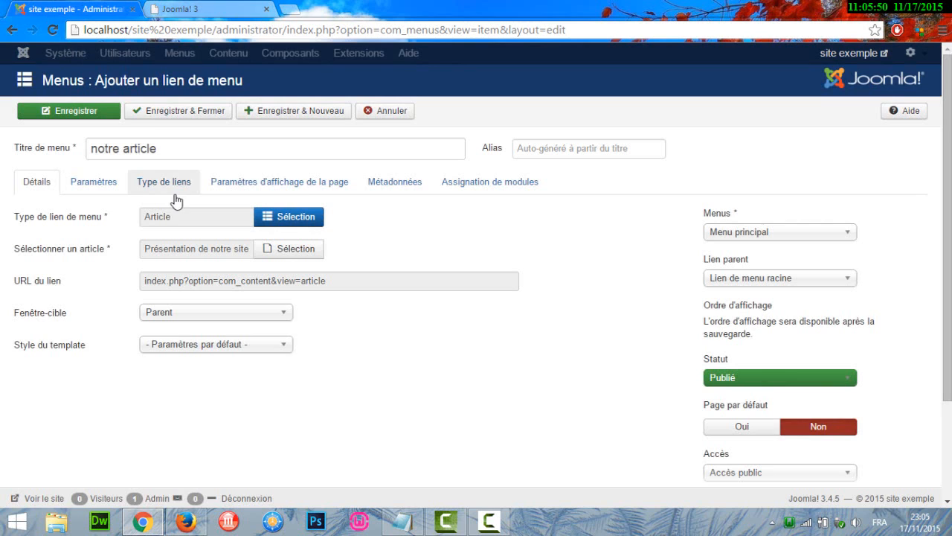
{"action": "left_click", "coordinate": [157, 116]}
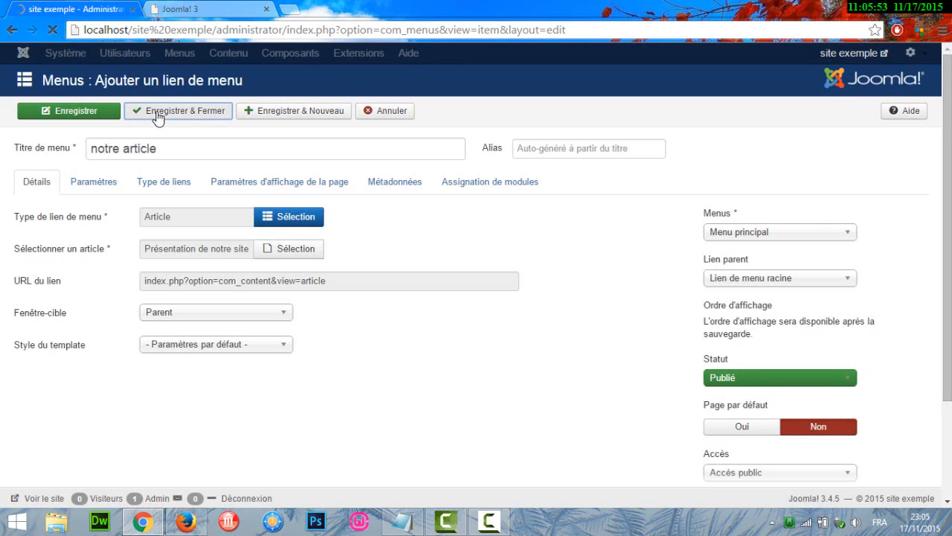
- View the public site and check the article page behind the "notre article" menu link
{"action": "left_click", "coordinate": [848, 54]}
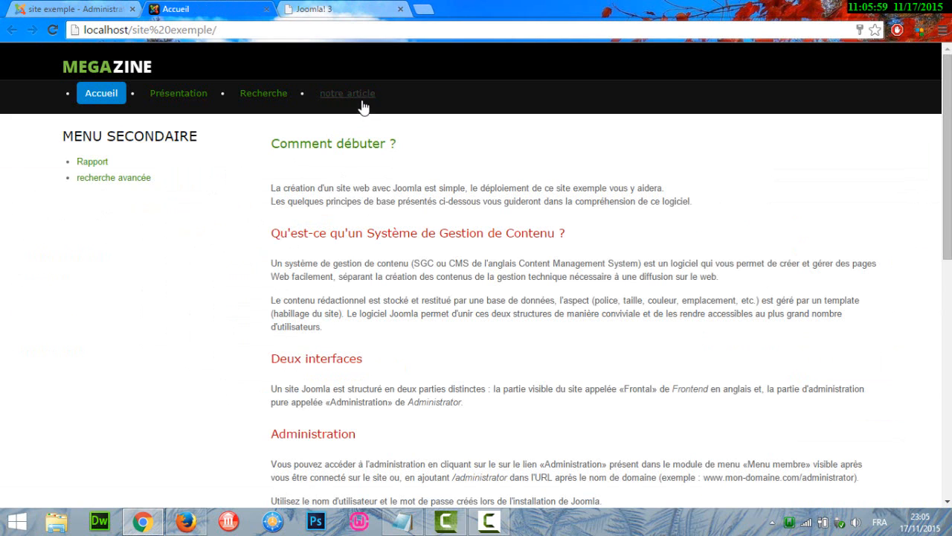
{"action": "left_click", "coordinate": [346, 96]}
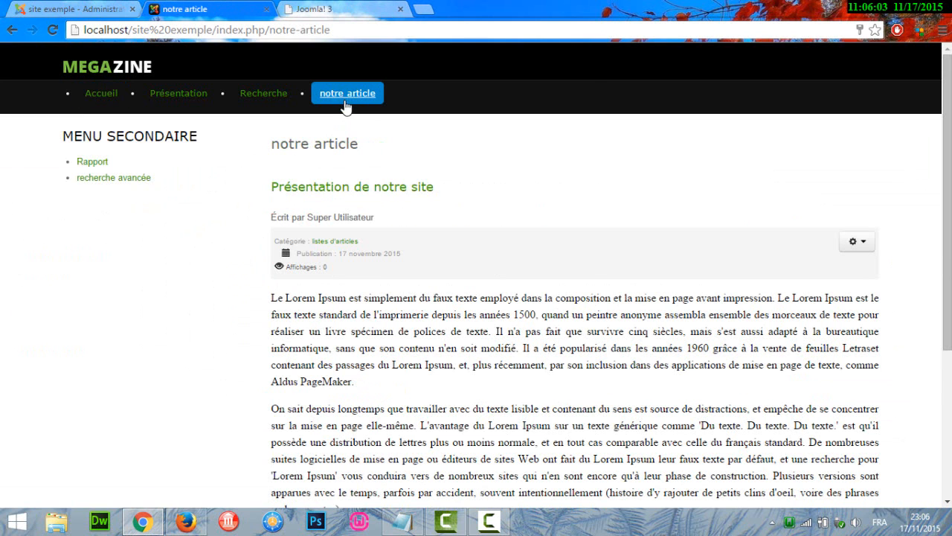
{"action": "left_click_drag", "start_coordinate": [947, 201], "coordinate": [946, 233]}
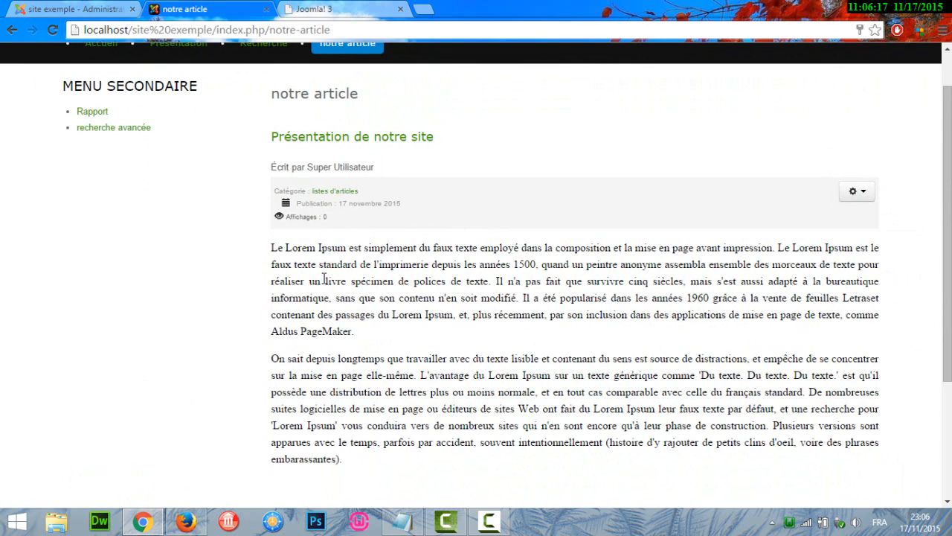
- Return to the administration, open the global article settings and examine the Articles and Catégorie display options
{"action": "scroll", "coordinate": [947, 224], "scroll_direction": "up", "scroll_amount": 1}
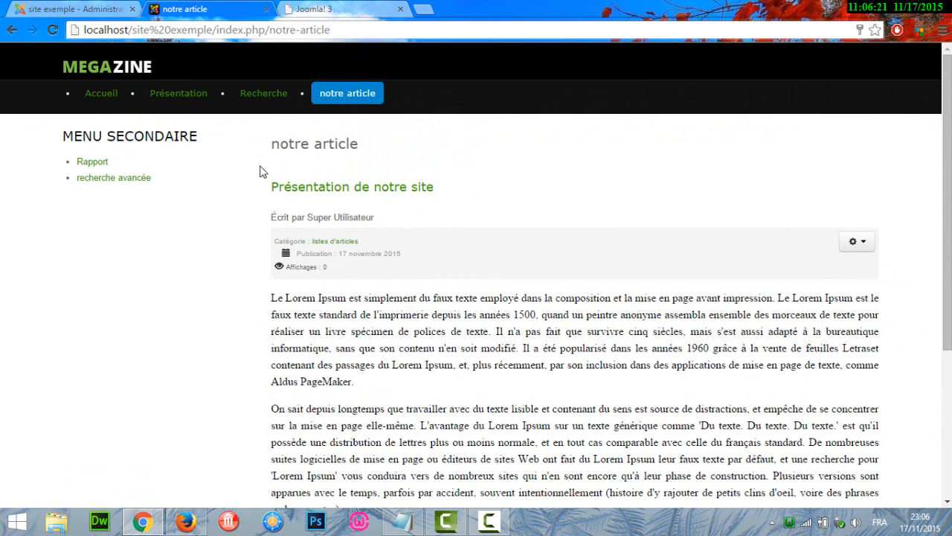
{"action": "left_click", "coordinate": [93, 8]}
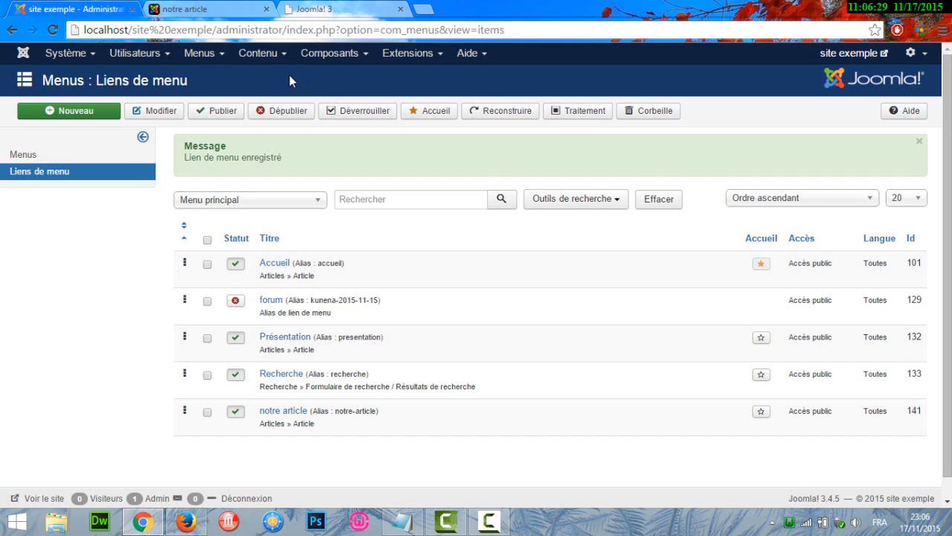
{"action": "left_click", "coordinate": [260, 54]}
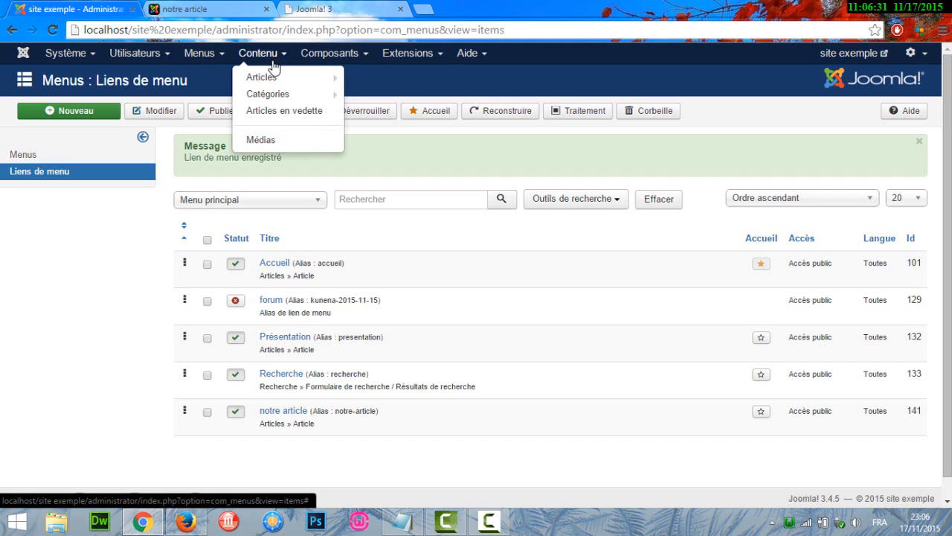
{"action": "left_click", "coordinate": [274, 83]}
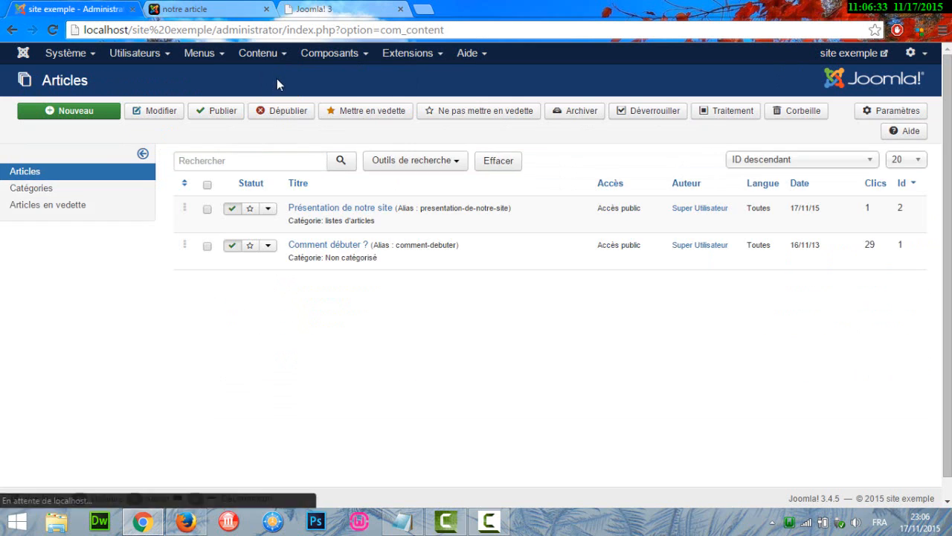
{"action": "left_click", "coordinate": [887, 111]}
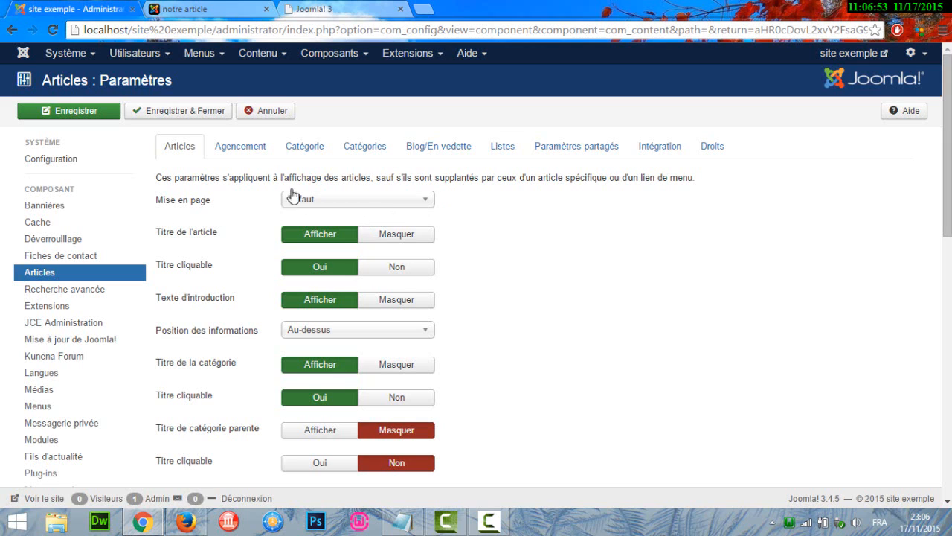
{"action": "left_click", "coordinate": [307, 153]}
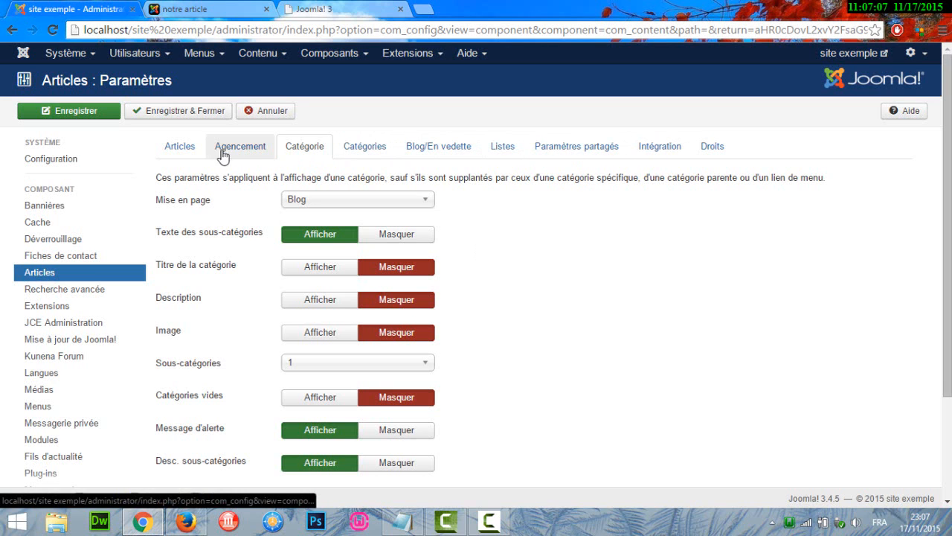
{"action": "left_click", "coordinate": [180, 146]}
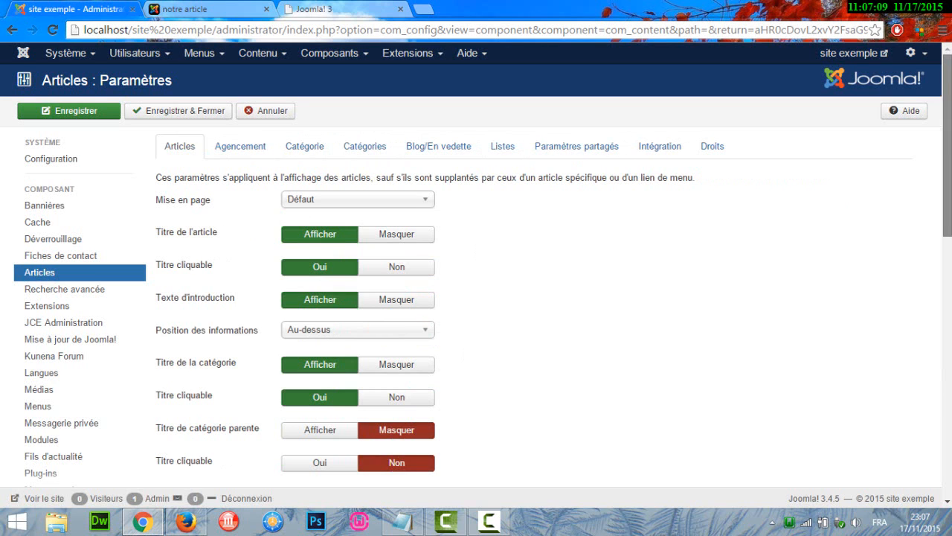
- Try setting the "Auteur de l'article" option to Masquer, and leave the article settings without saving
{"action": "scroll", "coordinate": [464, 355], "scroll_direction": "down", "scroll_amount": 3}
{"action": "scroll", "coordinate": [644, 273], "scroll_direction": "down", "scroll_amount": 2}
{"action": "scroll", "coordinate": [644, 272], "scroll_direction": "up", "scroll_amount": 1}
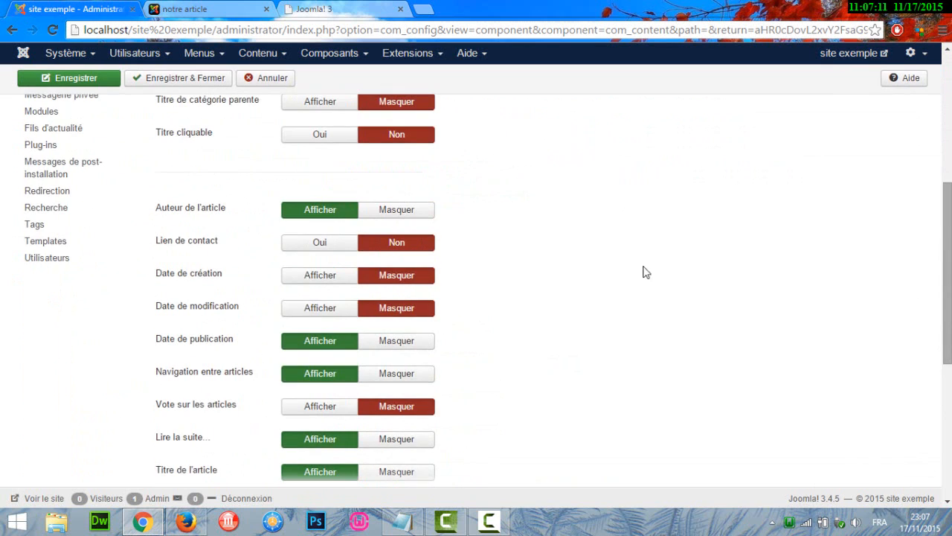
{"action": "left_click", "coordinate": [392, 213]}
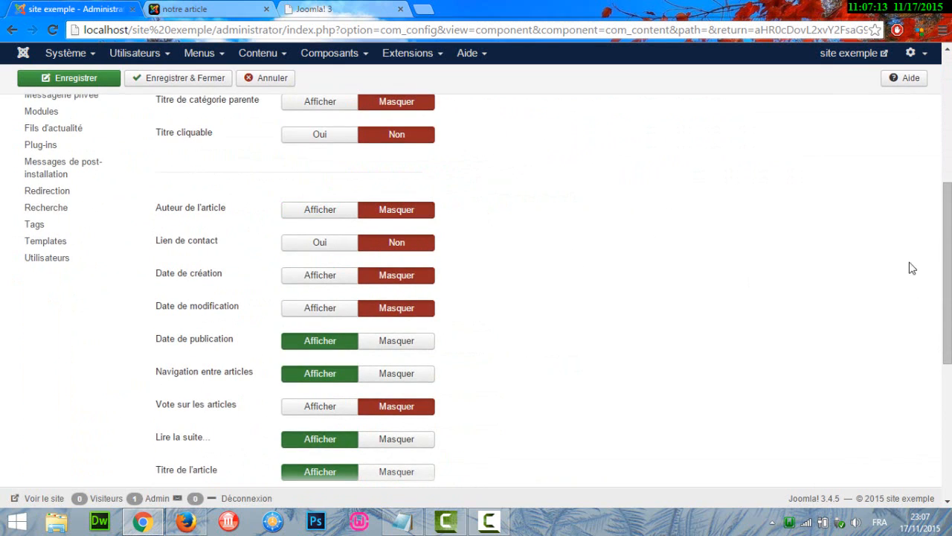
{"action": "scroll", "coordinate": [945, 223], "scroll_direction": "up", "scroll_amount": 5}
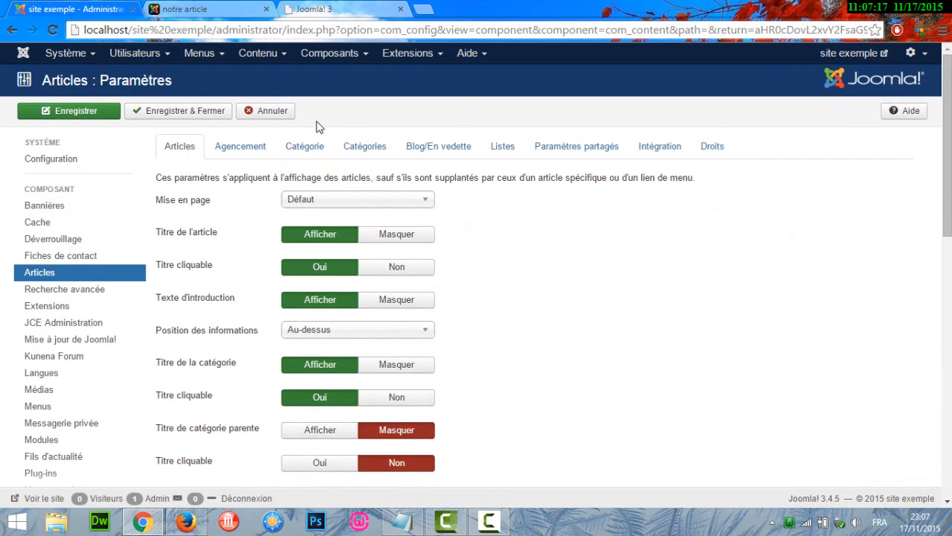
{"action": "left_click", "coordinate": [271, 114]}
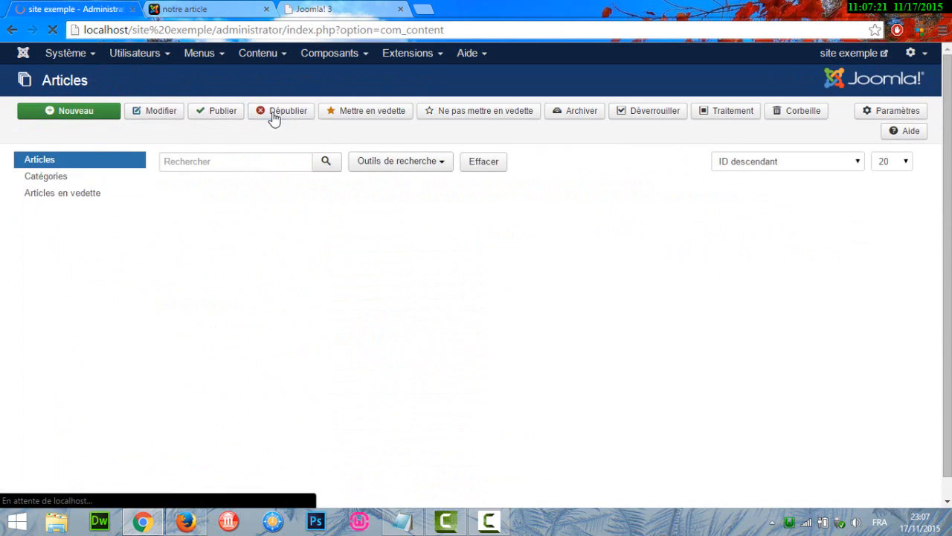
- View the public site's Accueil page and look through it down to the Connexion form
{"action": "key", "text": "ctrl+Tab"}
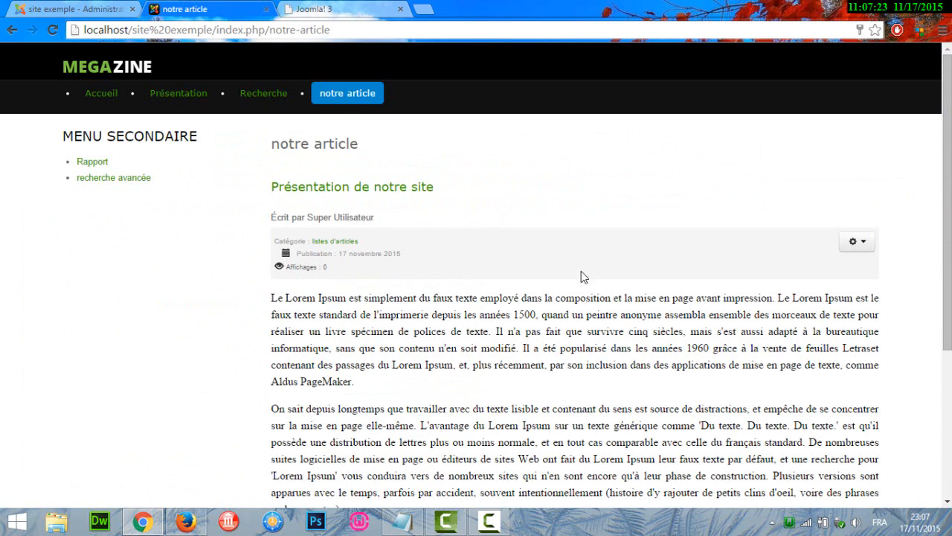
{"action": "left_click", "coordinate": [93, 95]}
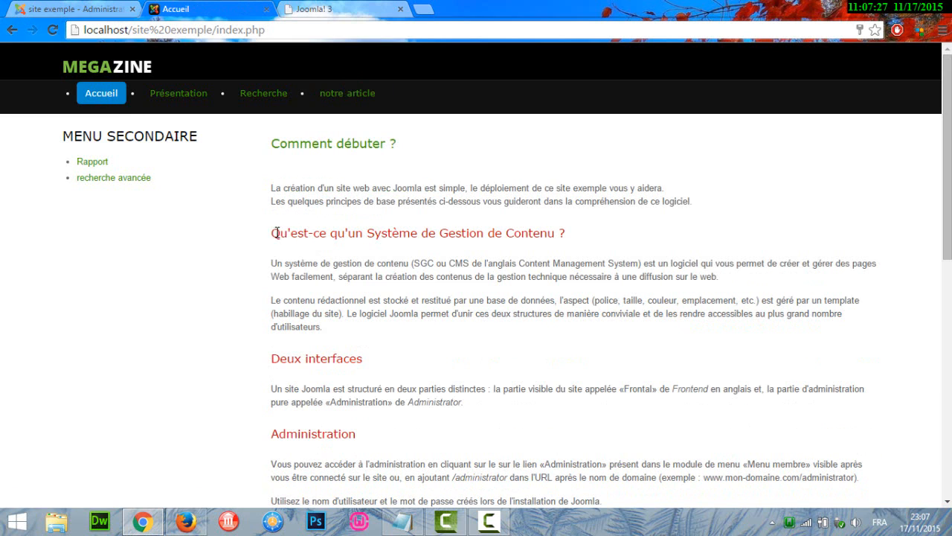
{"action": "left_click_drag", "start_coordinate": [947, 160], "coordinate": [947, 398]}
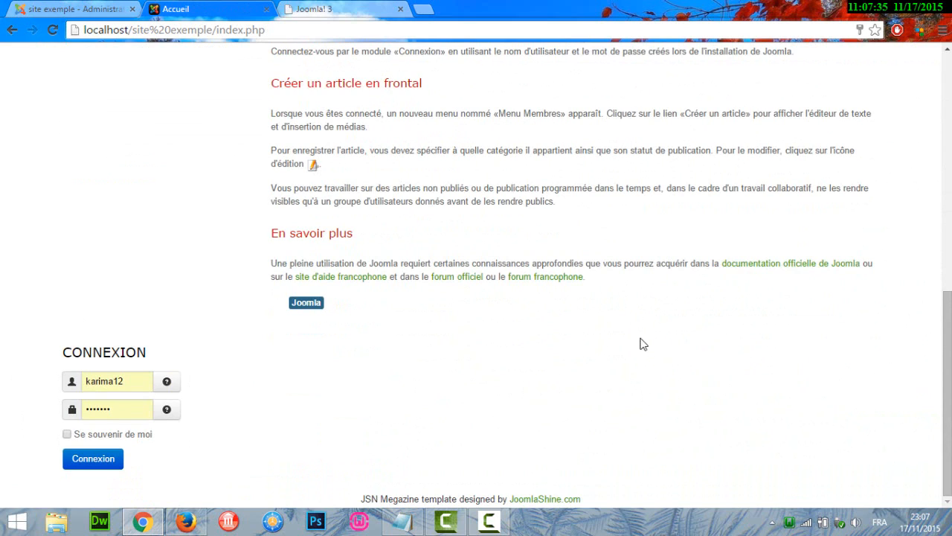
- Return to the administration and open the list of site modules
{"action": "left_click", "coordinate": [75, 9]}
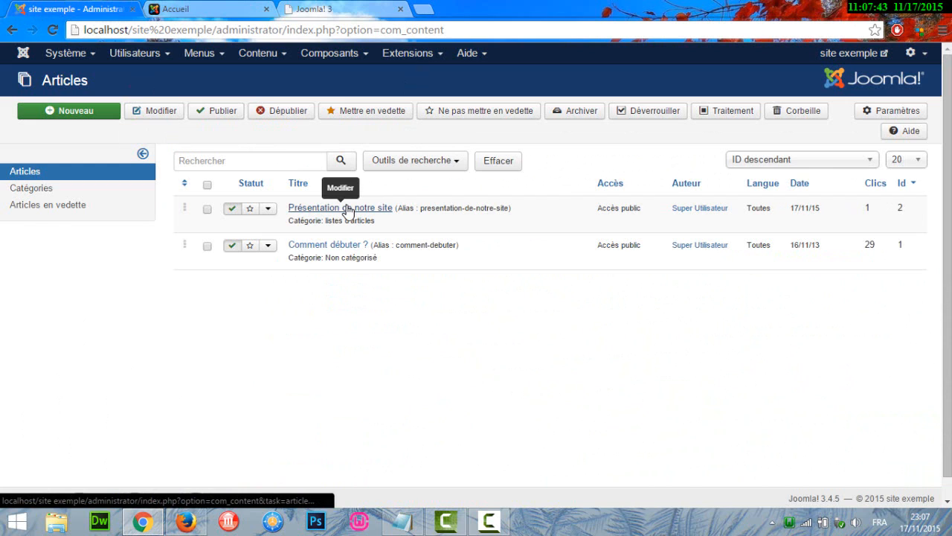
{"action": "left_click", "coordinate": [418, 52]}
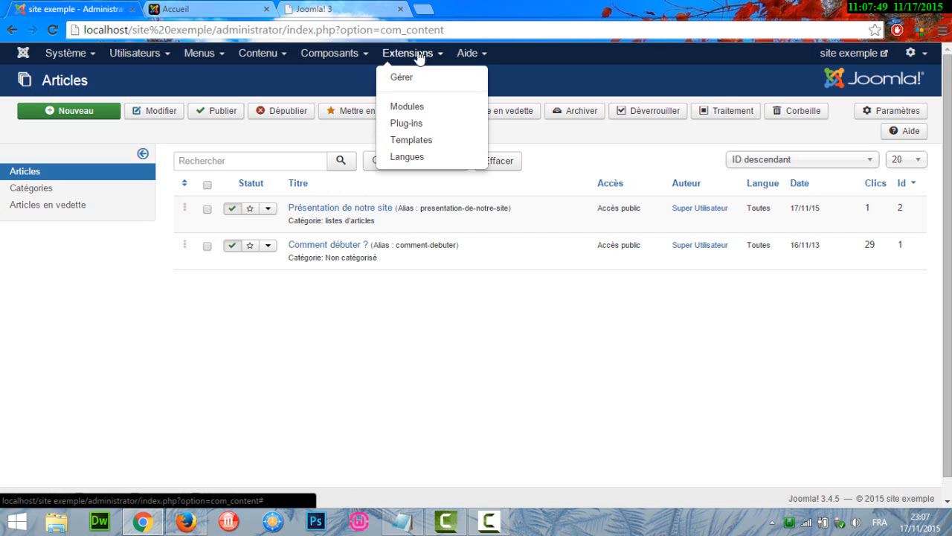
{"action": "left_click", "coordinate": [418, 113]}
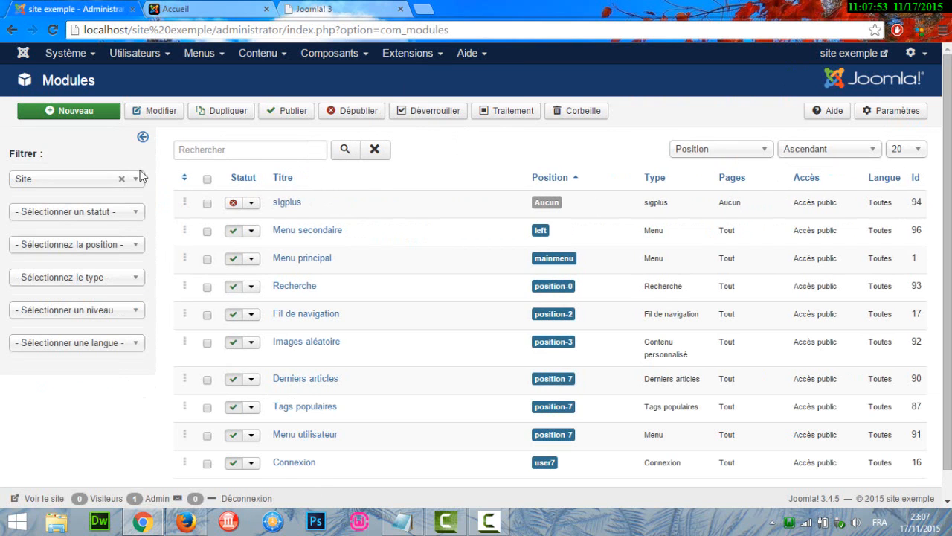
- Look through the types available for a new module, open the Menu type's form and cancel it
{"action": "left_click", "coordinate": [82, 111]}
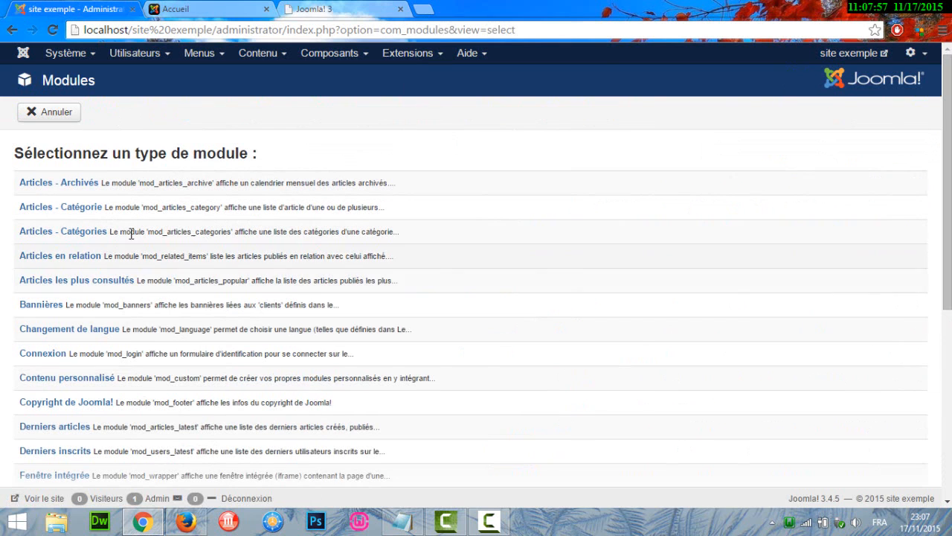
{"action": "mouse_move", "coordinate": [122, 233]}
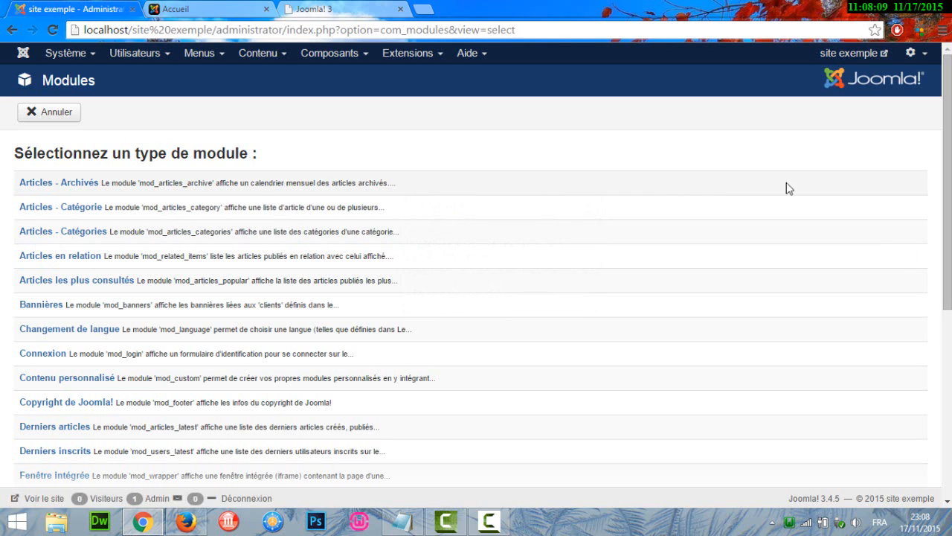
{"action": "left_click_drag", "start_coordinate": [947, 179], "coordinate": [947, 276]}
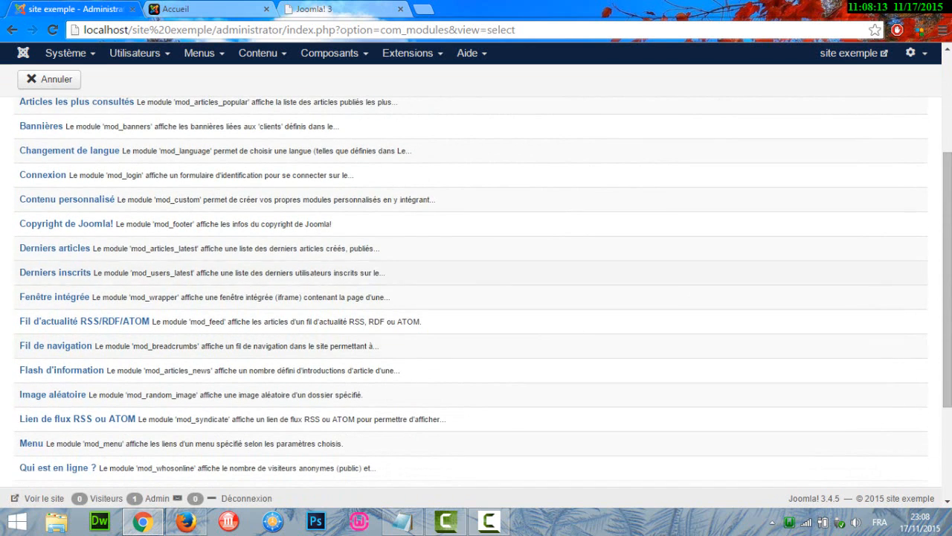
{"action": "scroll", "coordinate": [320, 402], "scroll_direction": "down", "scroll_amount": 1}
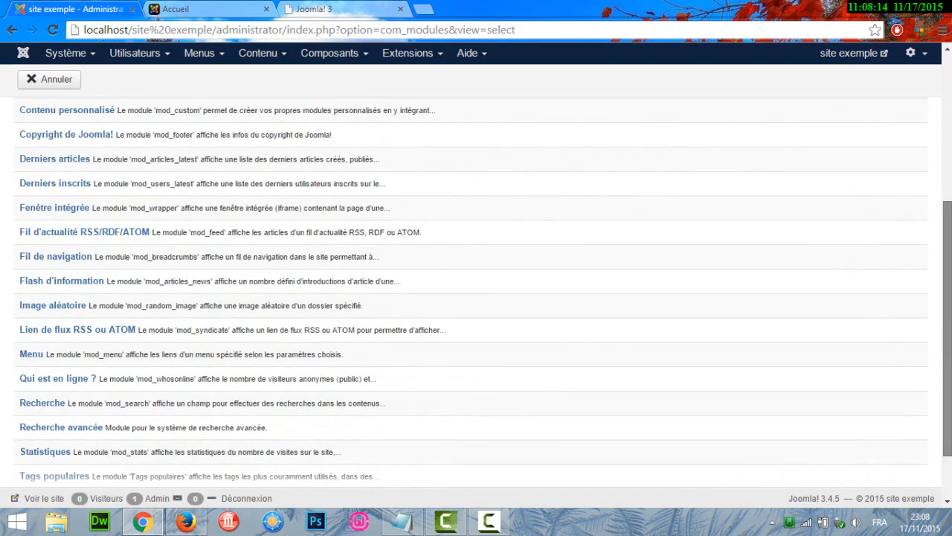
{"action": "left_click", "coordinate": [25, 361]}
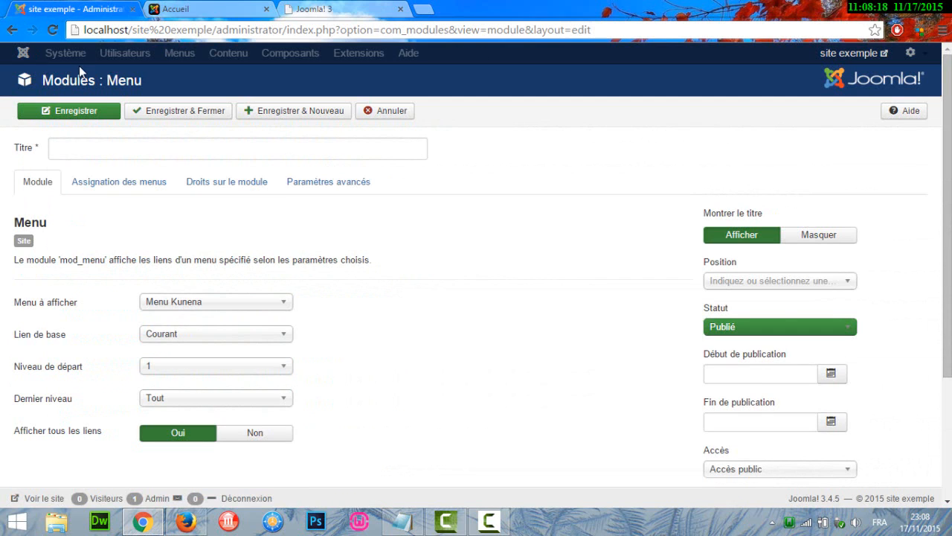
{"action": "left_click", "coordinate": [390, 111]}
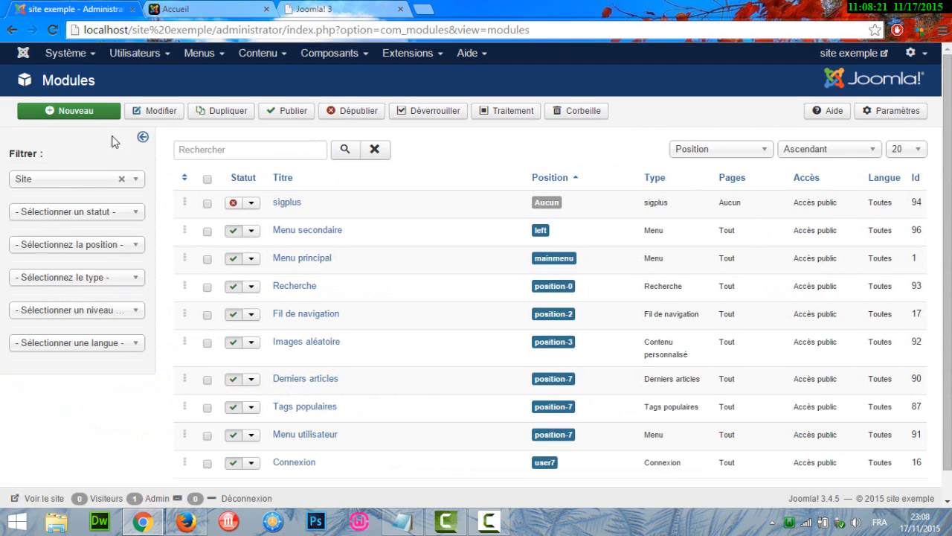
- Start a new module of the "Contenu personnalisé" type and look over its form
{"action": "left_click", "coordinate": [69, 117]}
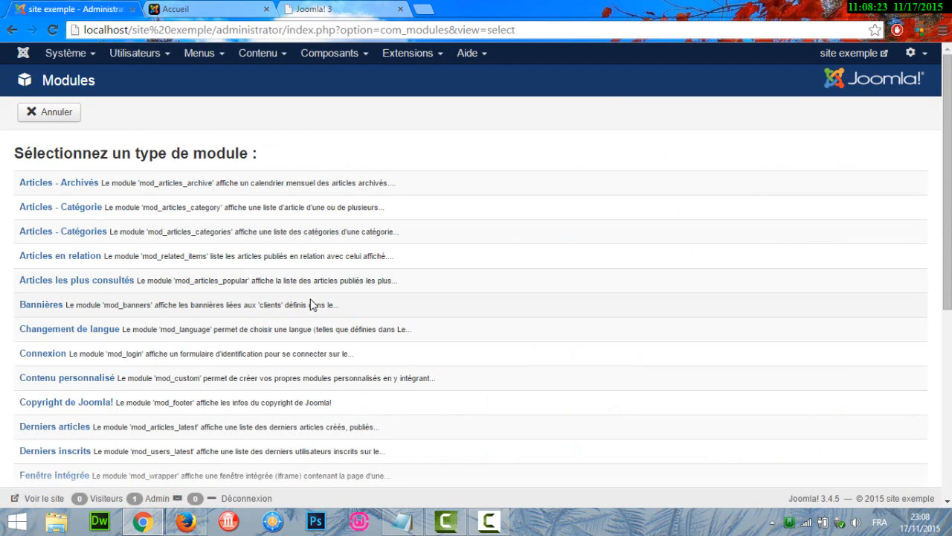
{"action": "left_click", "coordinate": [82, 383]}
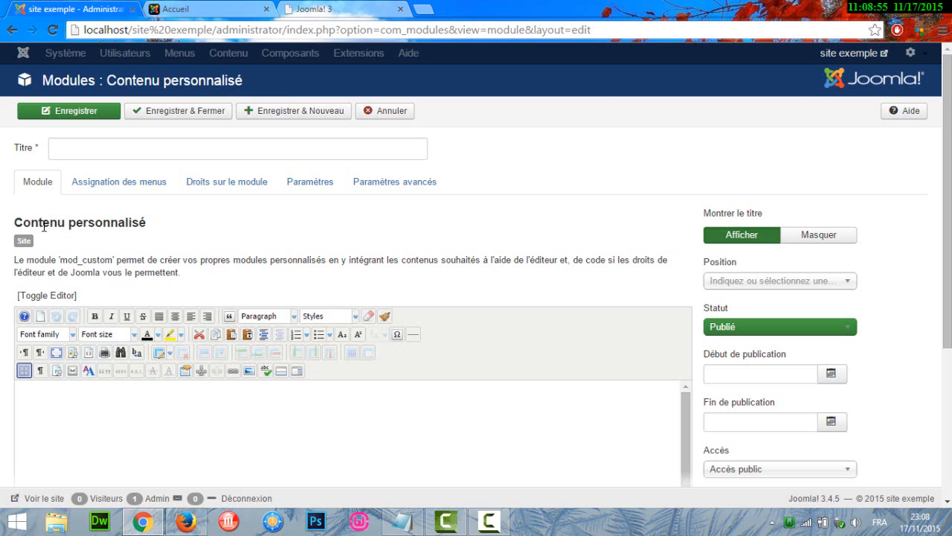
{"action": "left_click_drag", "start_coordinate": [947, 224], "coordinate": [947, 287]}
{"action": "scroll", "coordinate": [282, 404], "scroll_direction": "down", "scroll_amount": 1}
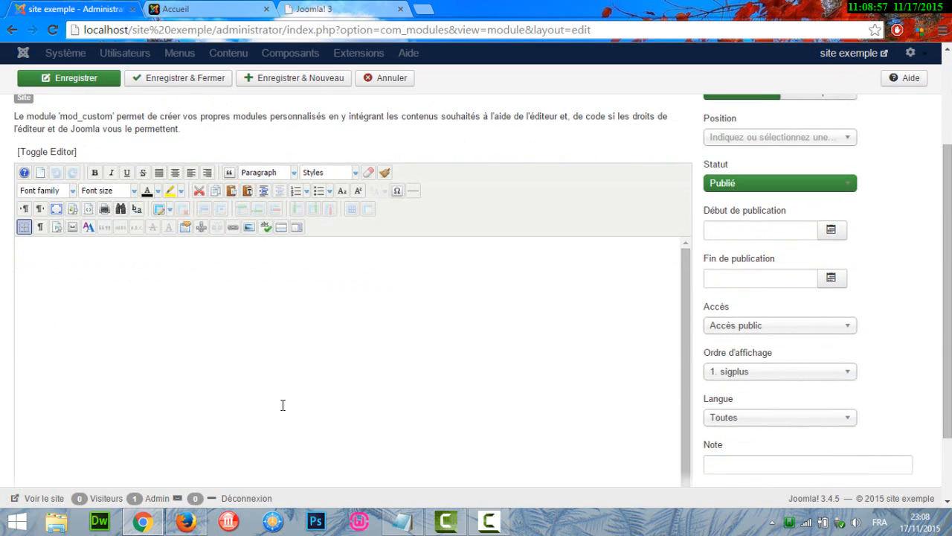
{"action": "scroll", "coordinate": [242, 476], "scroll_direction": "down", "scroll_amount": 2}
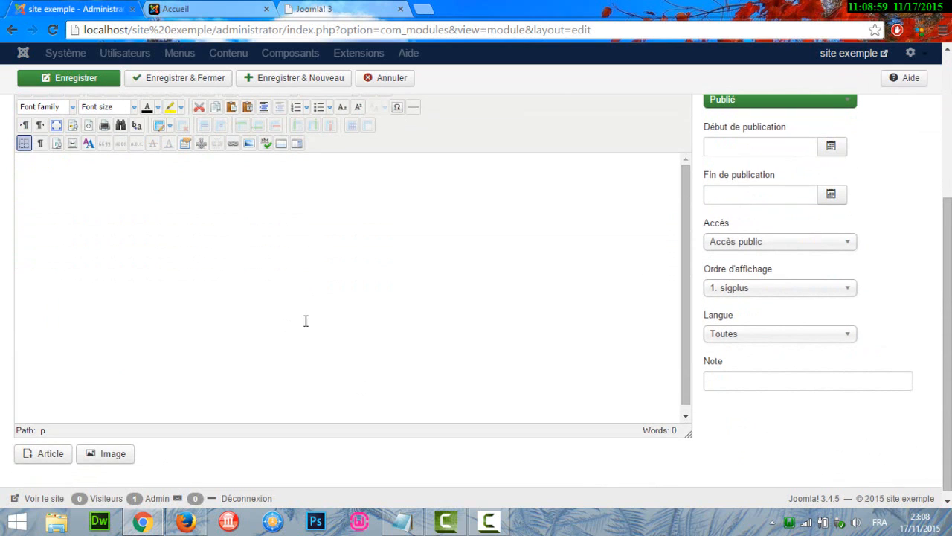
{"action": "left_click_drag", "start_coordinate": [947, 245], "coordinate": [947, 139]}
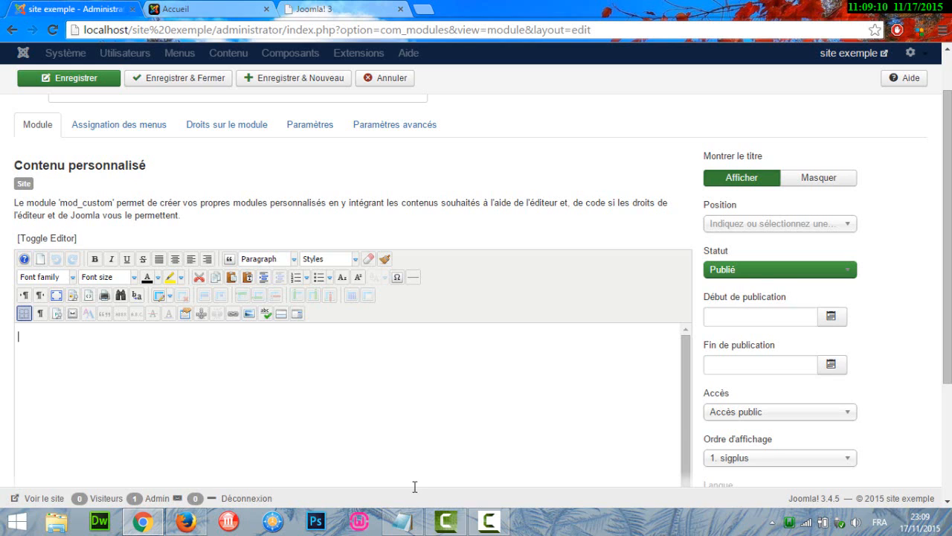
- Paste the two Lorem Ipsum paragraphs copied from the Bloc-notes file into the custom module's content
{"action": "left_click", "coordinate": [401, 520]}
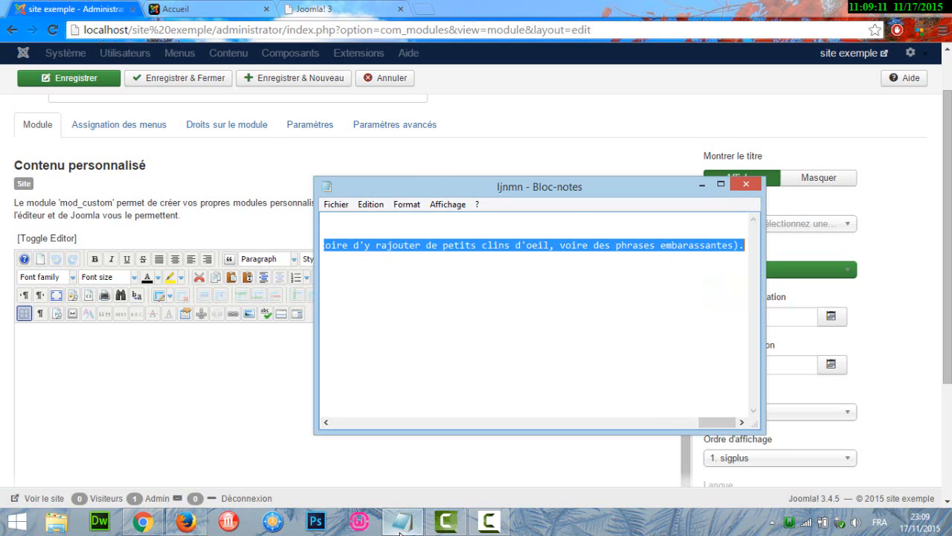
{"action": "left_click", "coordinate": [214, 383]}
{"action": "type", "text": "Le Lorem Ipsum est simplement du faux texte employé dans la composition et la mise en page avant impression. Le Lorem Ipsum est le faux texte standard de l'imprimerie depuis les années 1500, quand un peintre anonyme assembla ensemble des morceaux de texte pour réaliser un livre spécimen de polices de texte. Il n'a pas fait que survivre cinq siècles, mais s'est aussi adapté à la bureautique informatique, sans que son contenu n'en soit modifié. Il a été popularisé dans les années 1960 grâce à la vente de feuilles Letraset contenant des passages du Lorem Ipsum, et, plus récemment, par son inclusion dans des applications de mise en page de texte, comme Aldus PageMaker. On sait depuis longtemps que travailler avec du texte lisible et contenant du sens est source de distractions, et empêche de se concentrer sur la mise en page elle-même. L'avantage du Lorem Ipsum sur un texte générique comme 'Du texte. Du texte. Du texte.' est qu'il possède une distribution de lettres plus ou moins normale, et en tout cas comparable avec celle du français standard. De nombreuses suites logicielles de mise en page ou éditeurs de sites Web ont fait du Lorem Ipsum leur faux texte par défaut, et une recherche pour 'Lorem Ipsum' vous conduira vers de nombreux sites qui n'en sont encore qu'à leur phase de construction. Plusieurs versions sont apparues avec le temps, parfois par accident, souvent intentionnellement (histoire d'y rajouter de petits clins d'oeil, voire des phrases embarassantes)."}
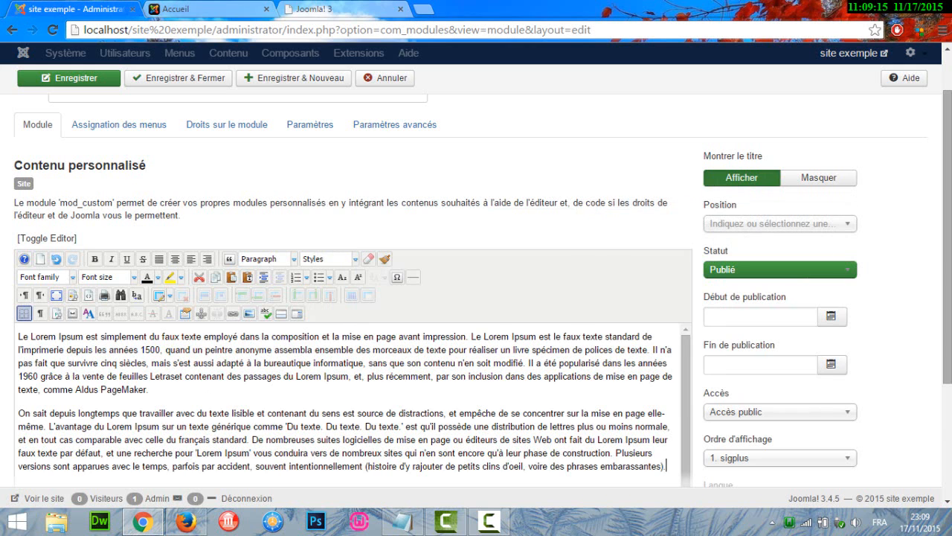
{"action": "left_click_drag", "start_coordinate": [949, 216], "coordinate": [948, 292]}
{"action": "left_click_drag", "start_coordinate": [949, 256], "coordinate": [951, 197]}
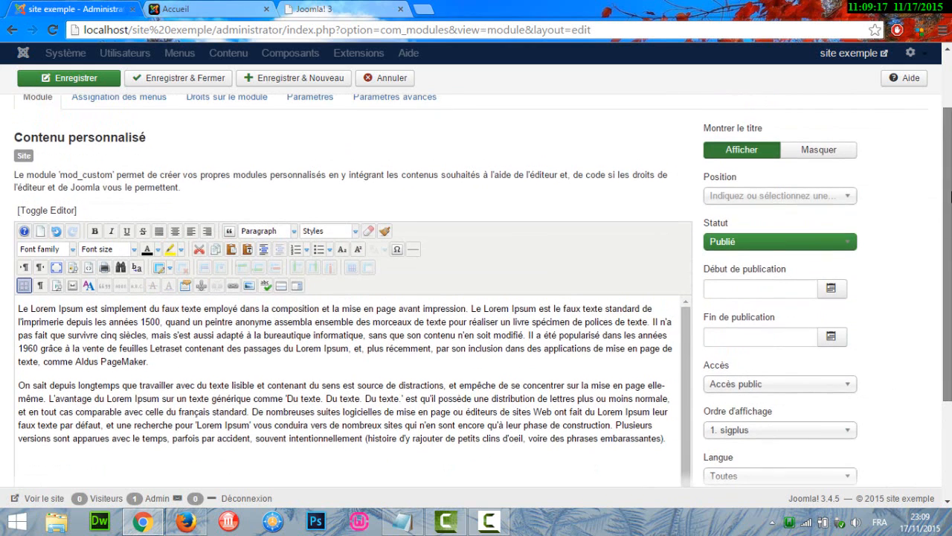
- Set the module's position to "Innerright [innerright]" of the Jsn_megazine_free template
{"action": "left_click", "coordinate": [810, 201]}
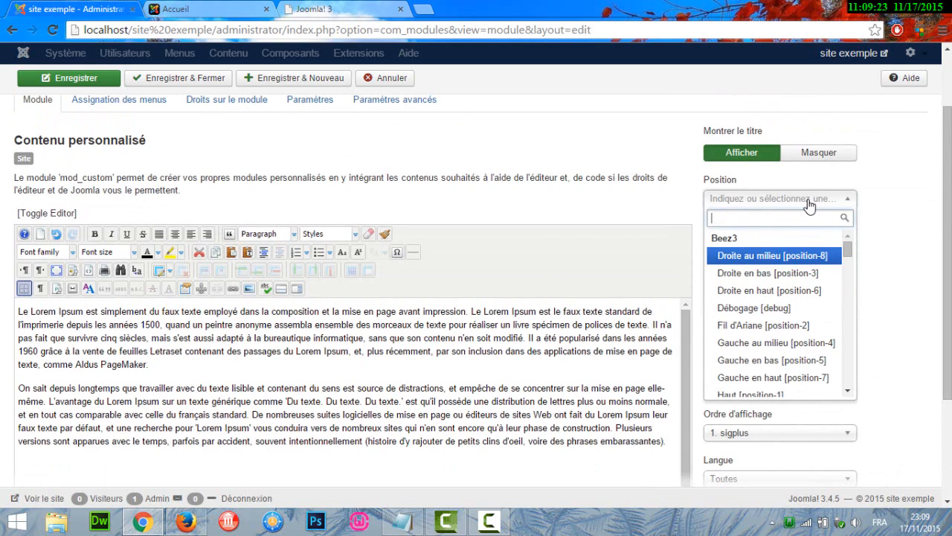
{"action": "type", "text": "inn"}
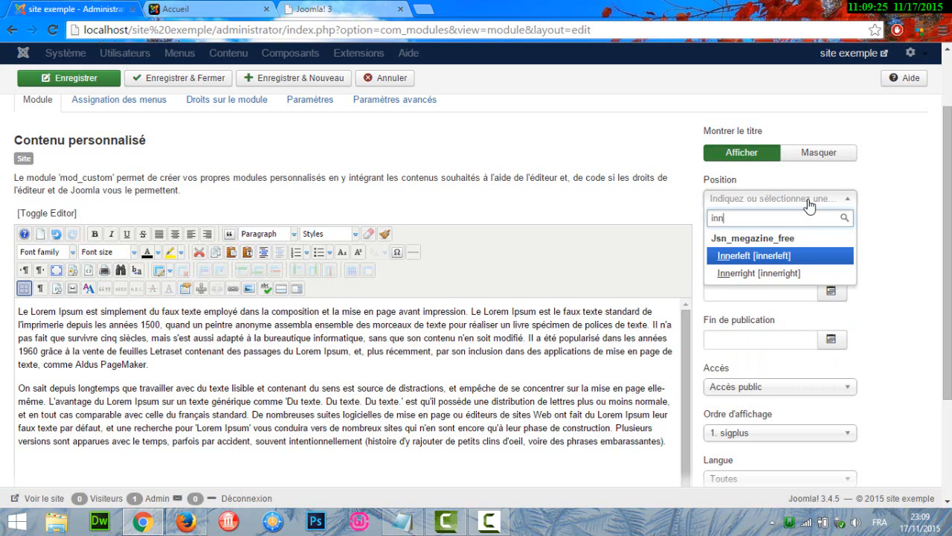
{"action": "left_click", "coordinate": [744, 273]}
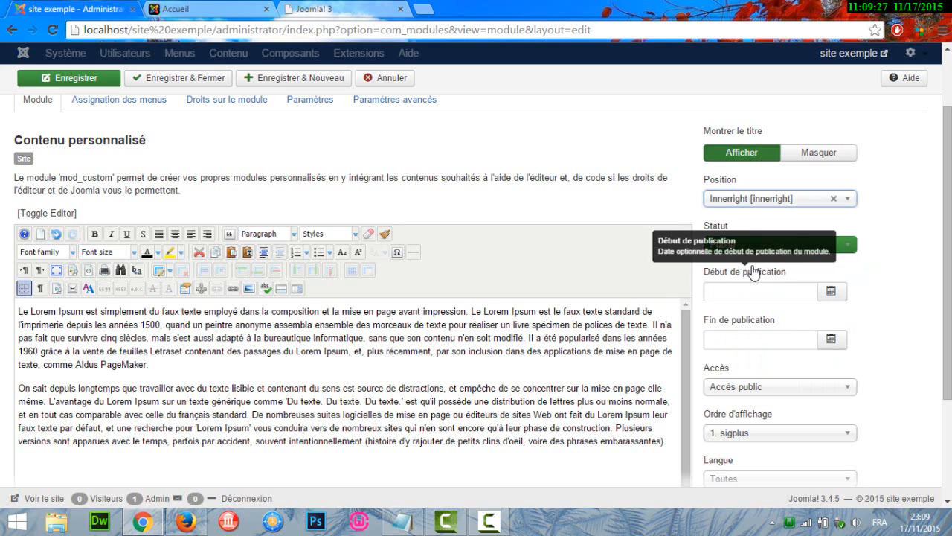
{"action": "scroll", "coordinate": [816, 266], "scroll_direction": "up", "scroll_amount": 1}
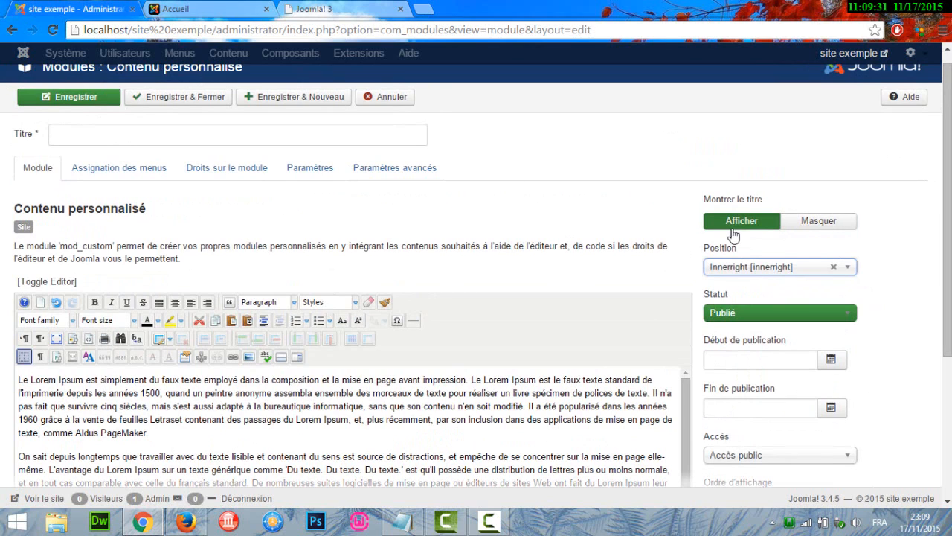
- Hide the custom module's title on the site and name the module "article 1"
{"action": "left_click", "coordinate": [803, 231]}
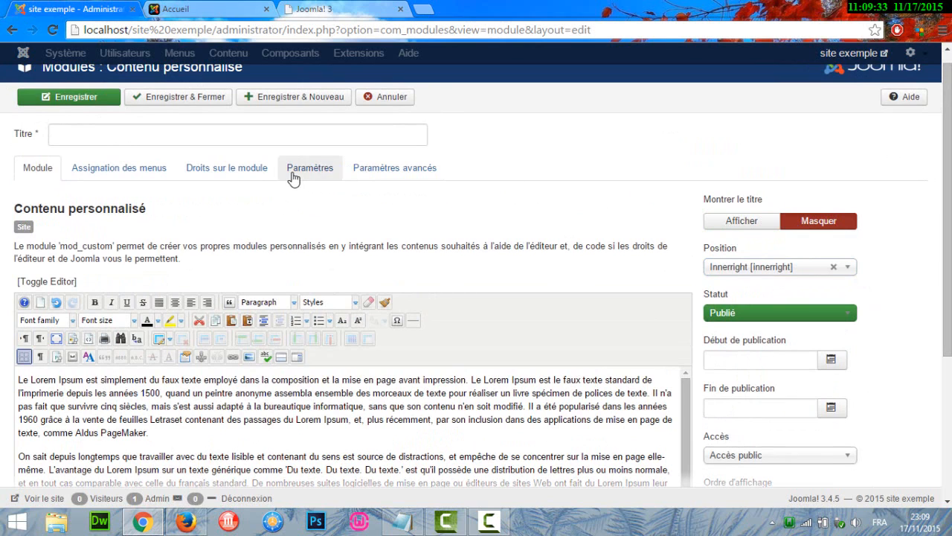
{"action": "left_click", "coordinate": [101, 136]}
{"action": "type", "text": "article 1"}
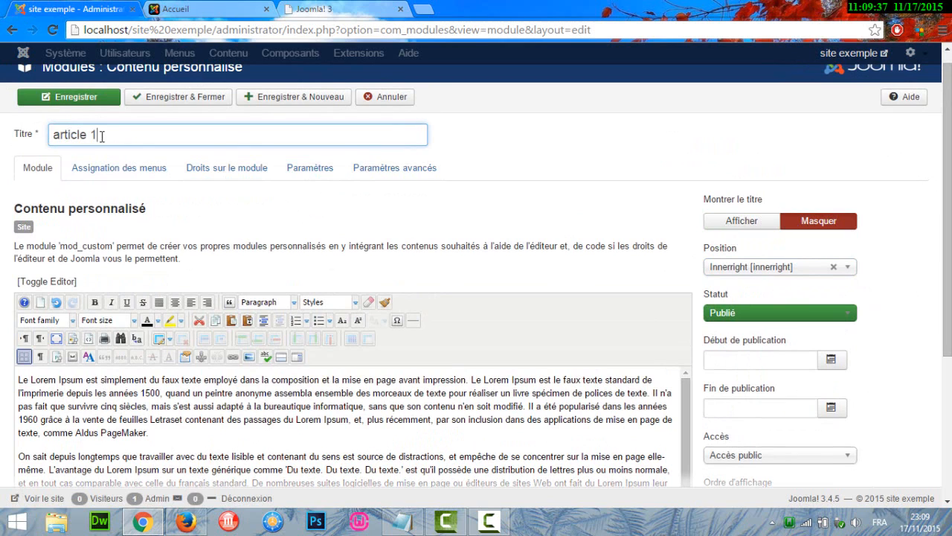
- Check the module's menu assignment and publication settings, and save the module
{"action": "left_click", "coordinate": [128, 164]}
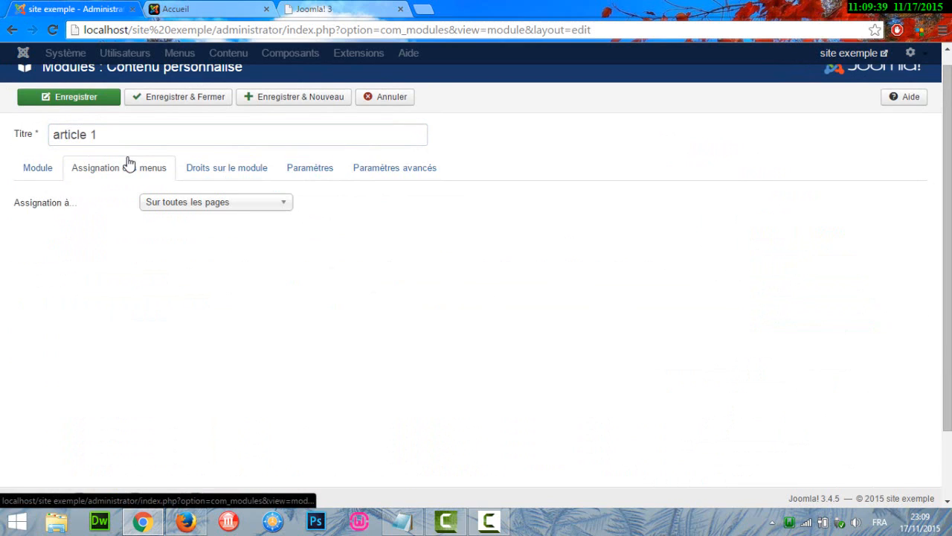
{"action": "left_click", "coordinate": [42, 167]}
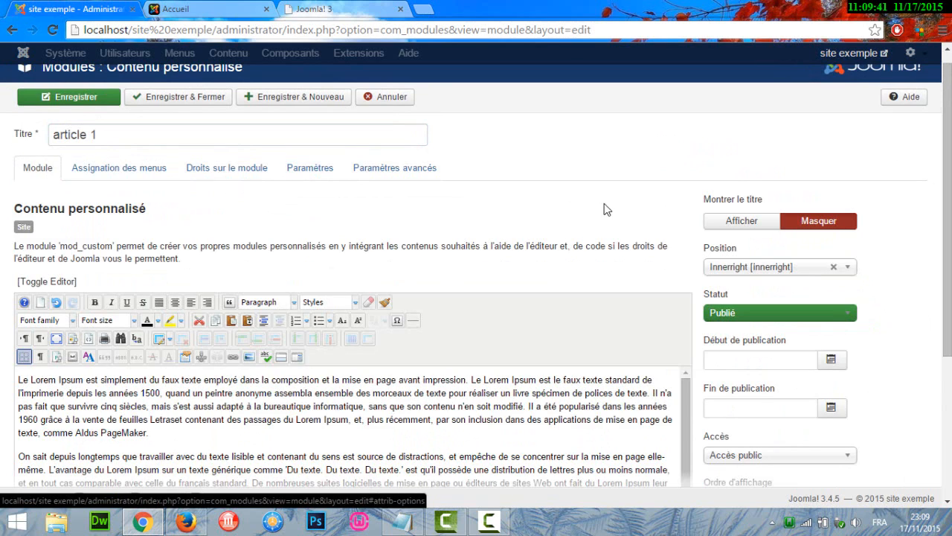
{"action": "scroll", "coordinate": [476, 290], "scroll_direction": "down", "scroll_amount": 3}
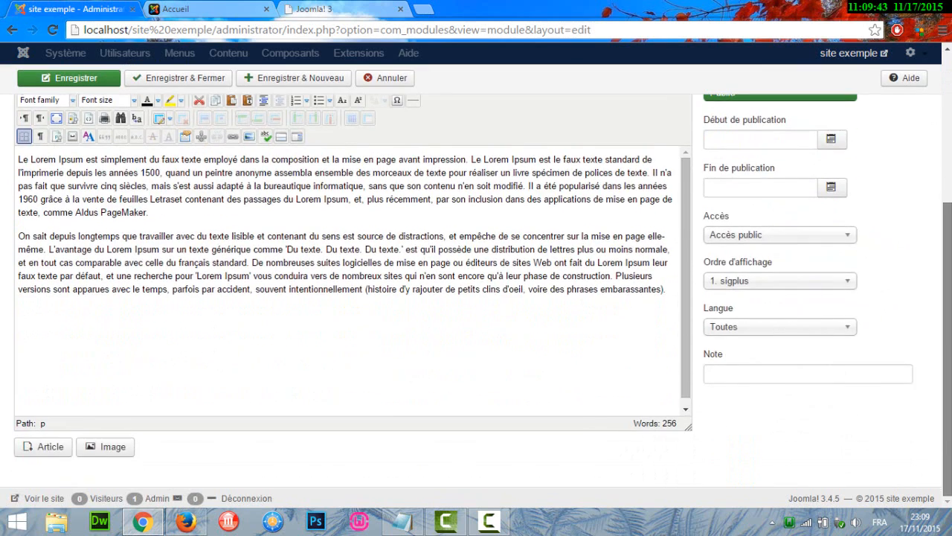
{"action": "scroll", "coordinate": [820, 225], "scroll_direction": "up", "scroll_amount": 3}
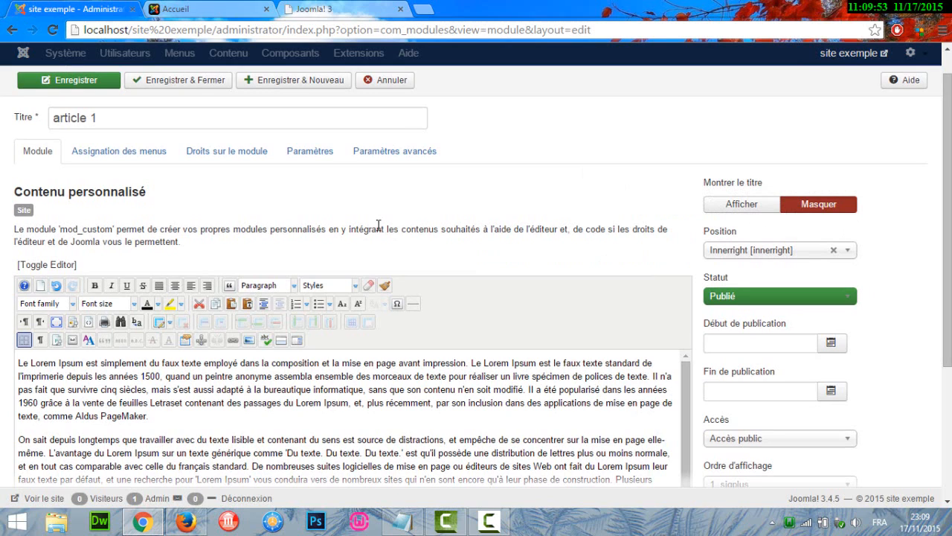
{"action": "left_click", "coordinate": [88, 85]}
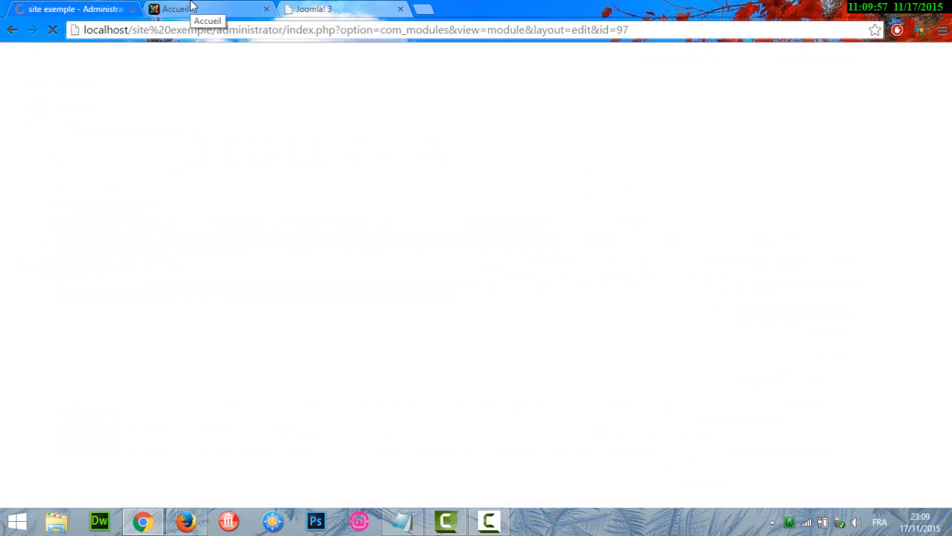
- Reload the site's home page and examine how the custom module's text displays beside the main article
{"action": "left_click", "coordinate": [190, 8]}
{"action": "left_click", "coordinate": [52, 33]}
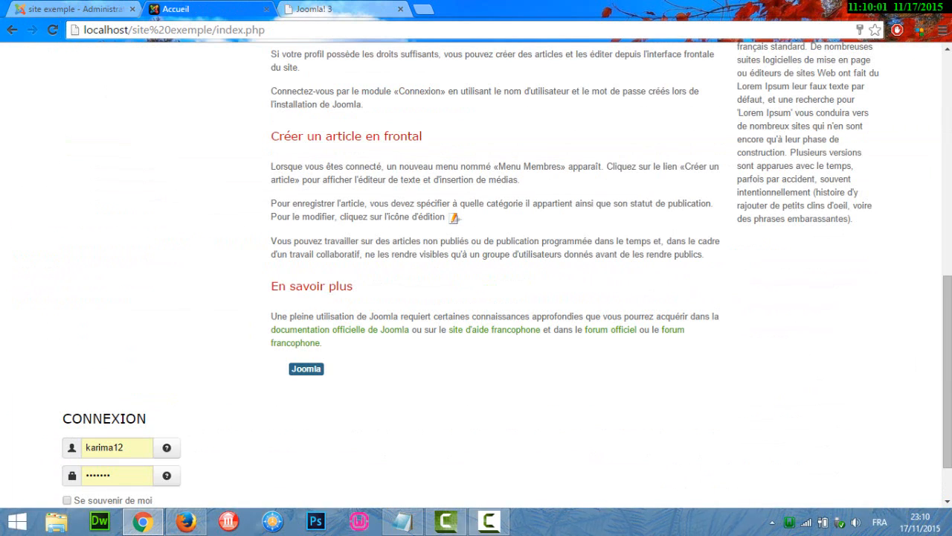
{"action": "scroll", "coordinate": [491, 275], "scroll_direction": "up", "scroll_amount": 5}
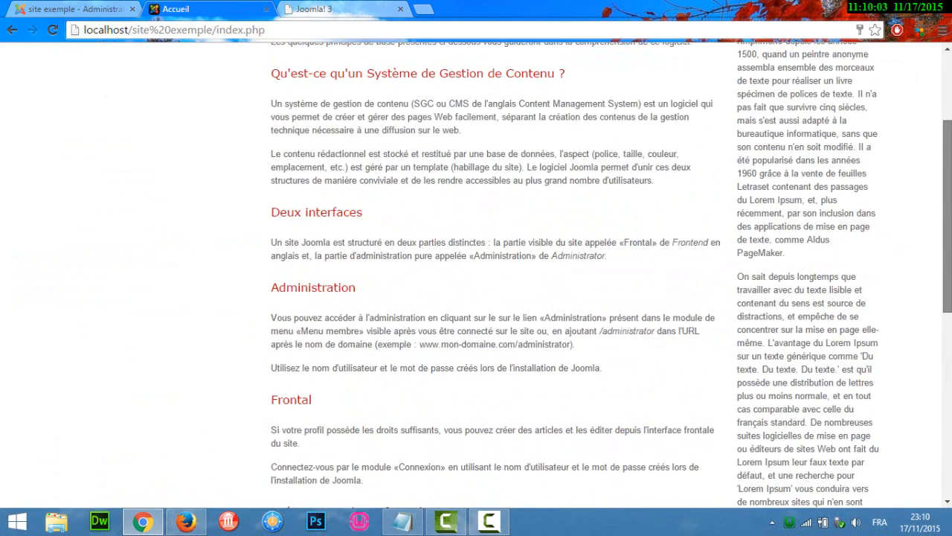
{"action": "scroll", "coordinate": [491, 275], "scroll_direction": "up", "scroll_amount": 2}
{"action": "scroll", "coordinate": [491, 275], "scroll_direction": "up", "scroll_amount": 1}
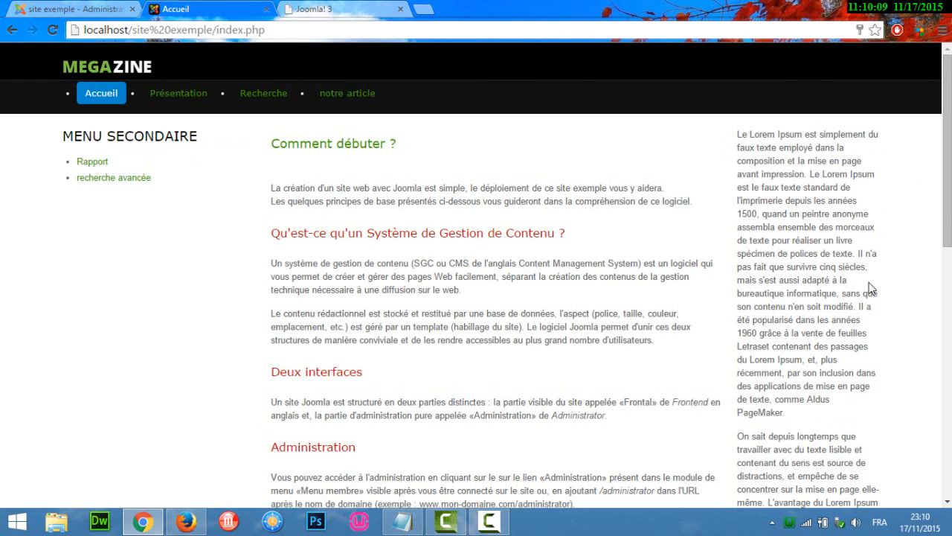
{"action": "left_click_drag", "start_coordinate": [946, 223], "coordinate": [946, 375]}
- Format all of the "article 1" module's text in 12pt Times New Roman
{"action": "left_click", "coordinate": [74, 9]}
{"action": "left_click", "coordinate": [177, 235]}
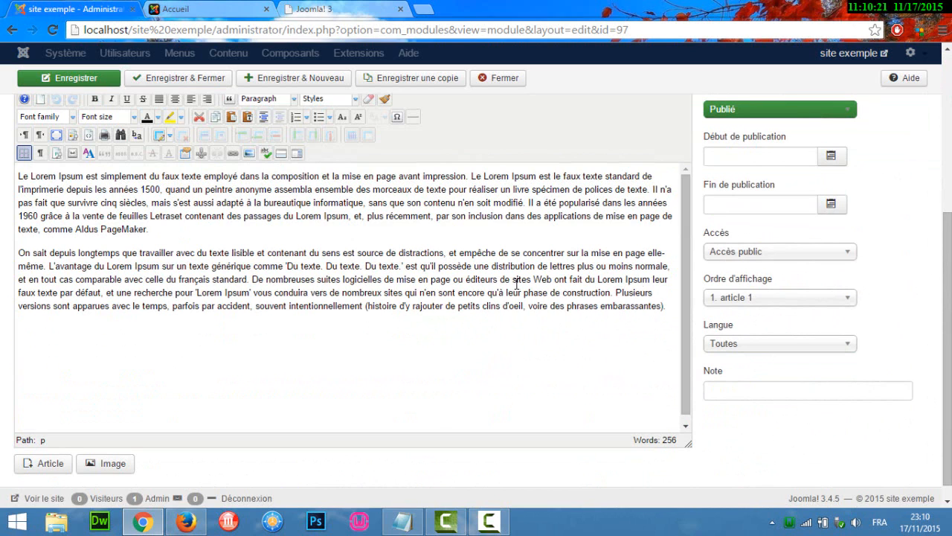
{"action": "scroll", "coordinate": [416, 298], "scroll_direction": "up", "scroll_amount": 1}
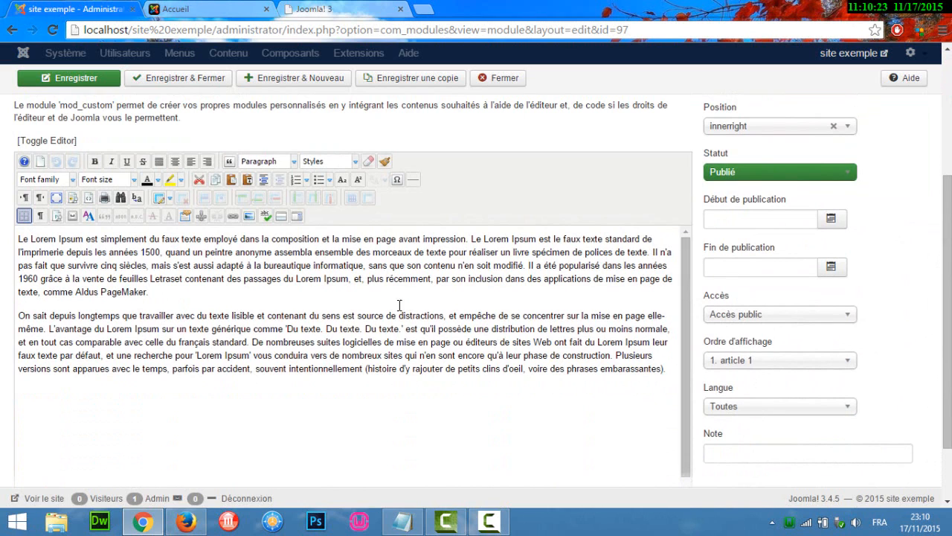
{"action": "key", "text": "ctrl+a"}
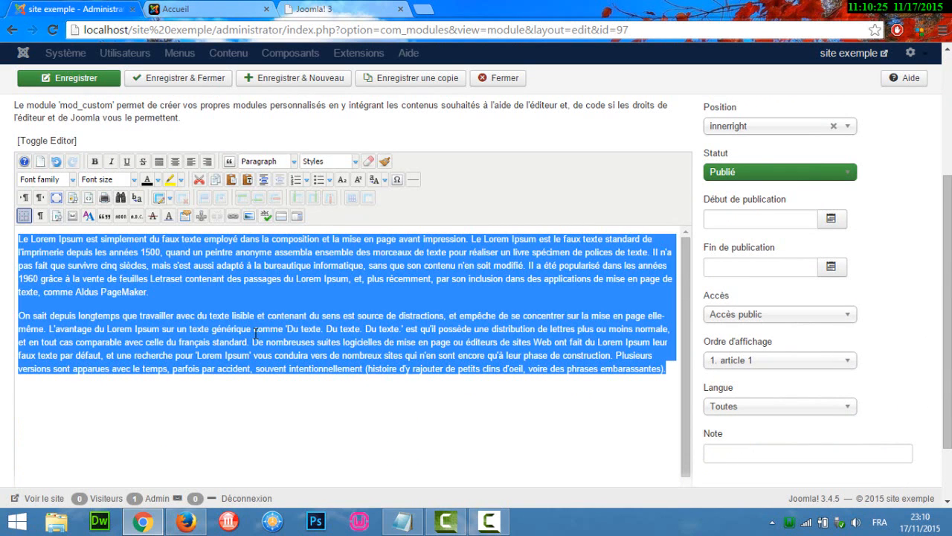
{"action": "left_click", "coordinate": [112, 181]}
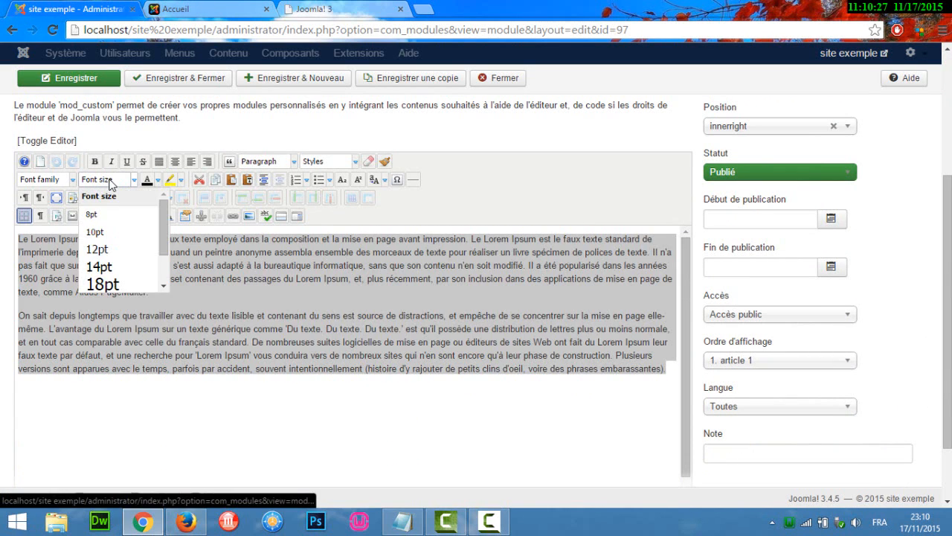
{"action": "left_click", "coordinate": [123, 251]}
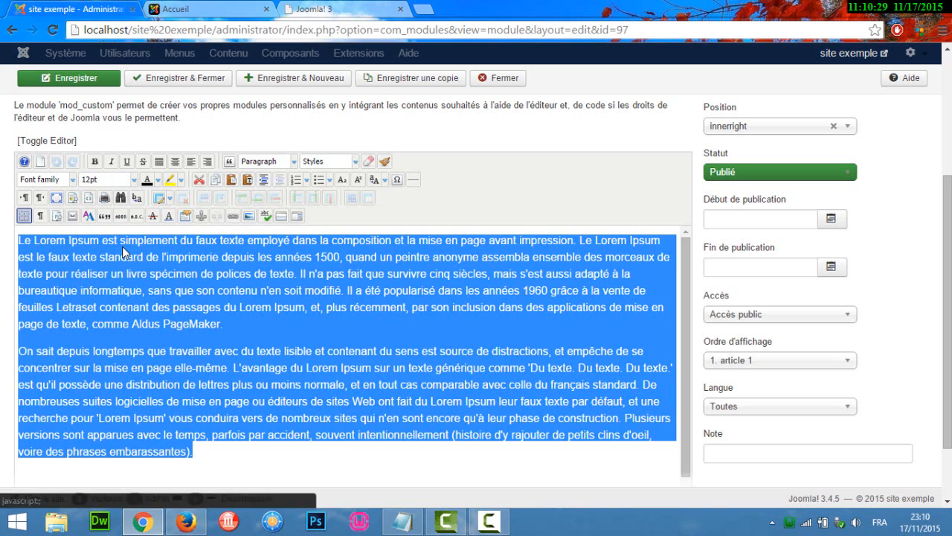
{"action": "left_click", "coordinate": [65, 180]}
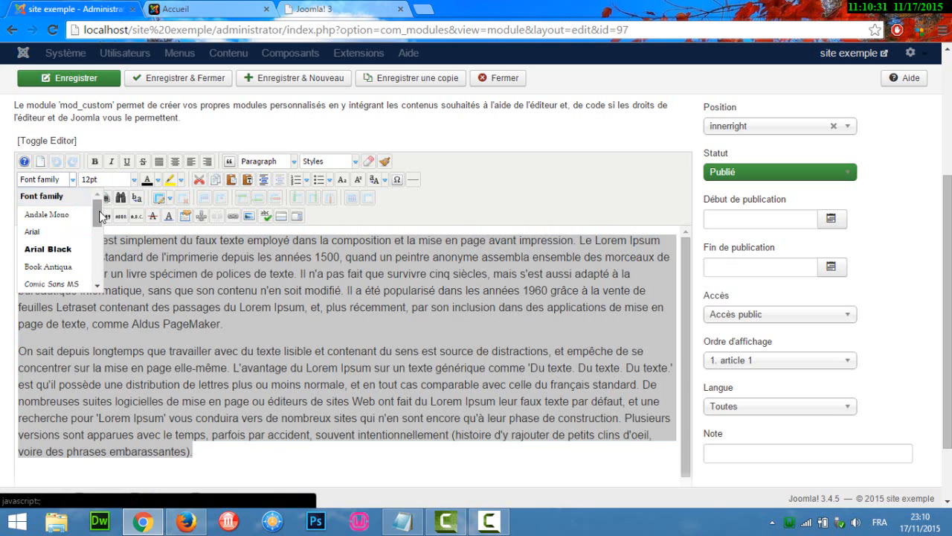
{"action": "left_click_drag", "start_coordinate": [96, 212], "coordinate": [101, 278]}
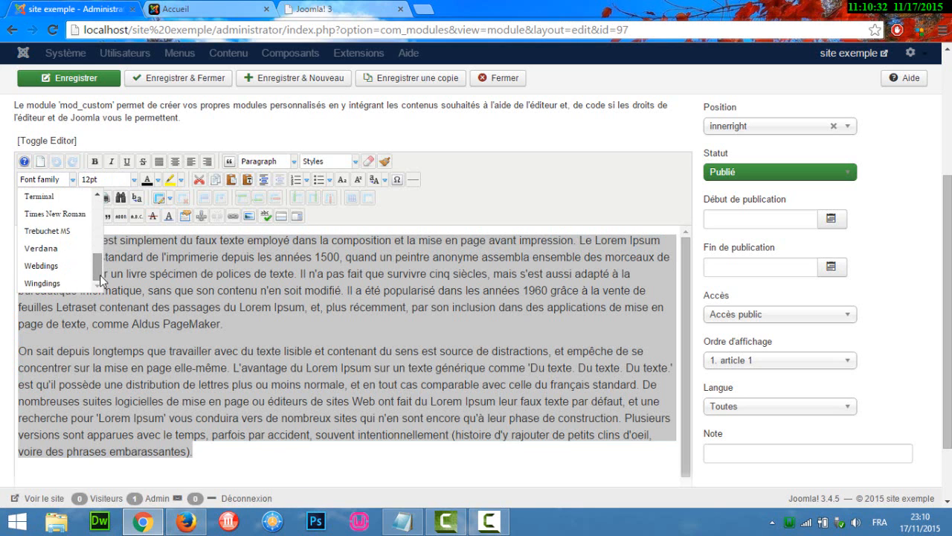
{"action": "left_click", "coordinate": [55, 213]}
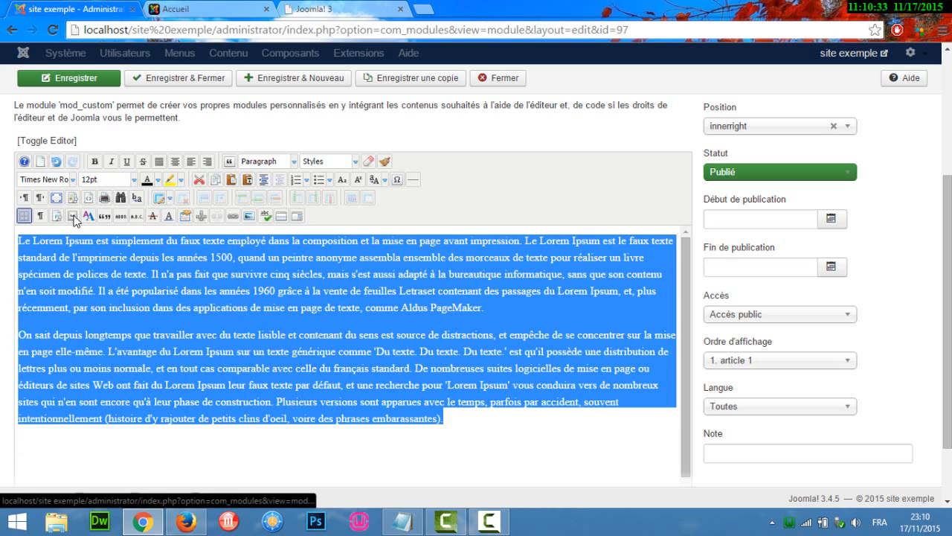
- Justify the module's text, and save and close the module
{"action": "left_click", "coordinate": [158, 161]}
{"action": "left_click", "coordinate": [288, 335]}
{"action": "left_click", "coordinate": [68, 77]}
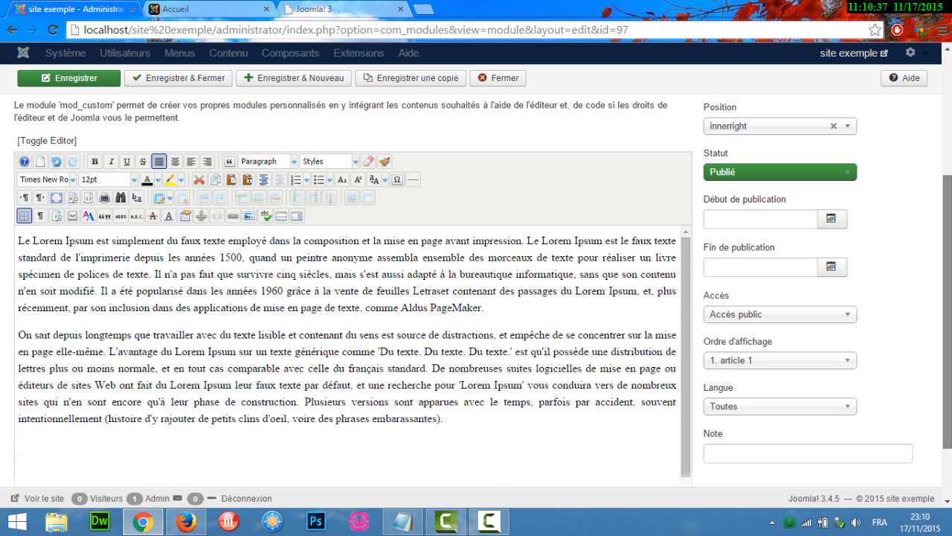
{"action": "left_click", "coordinate": [168, 117]}
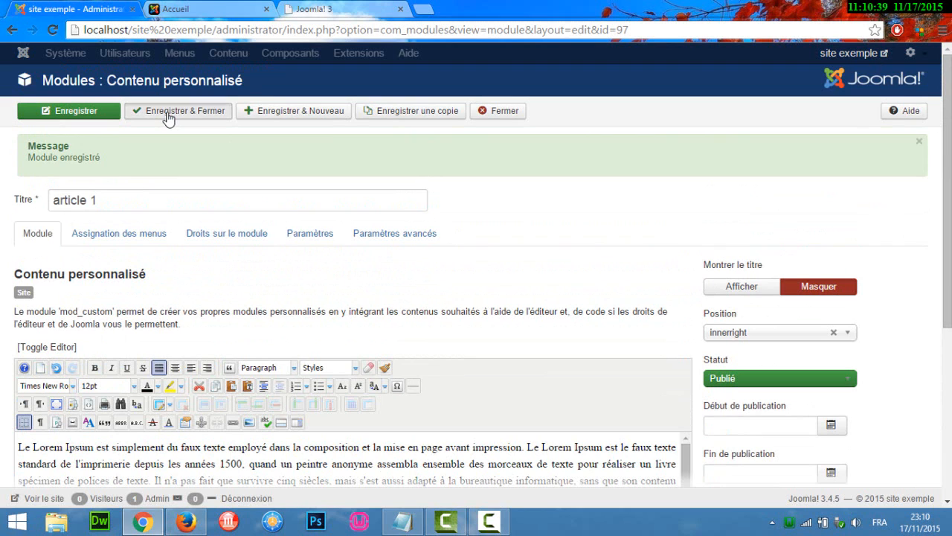
- Reload the home page, examine the module's new formatting down the page, and return to the administration
{"action": "left_click", "coordinate": [175, 9]}
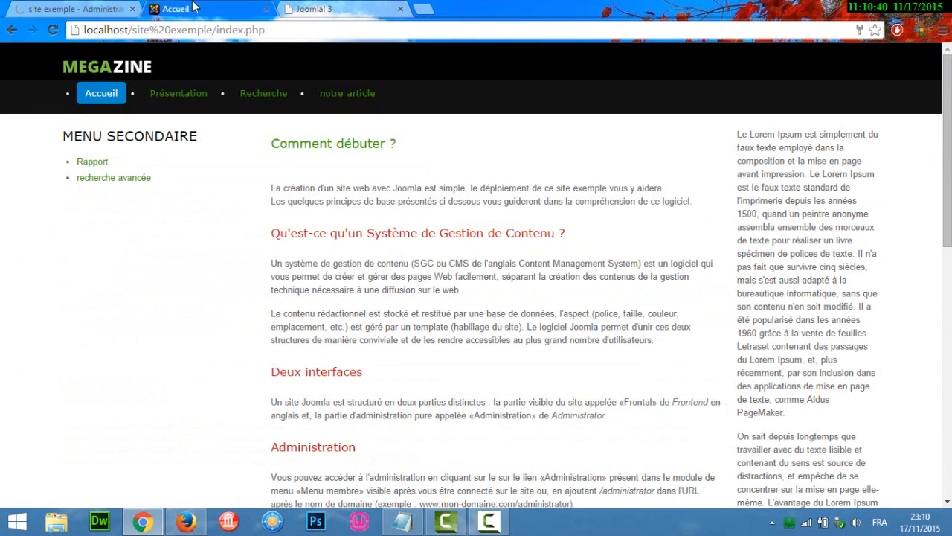
{"action": "left_click", "coordinate": [54, 29]}
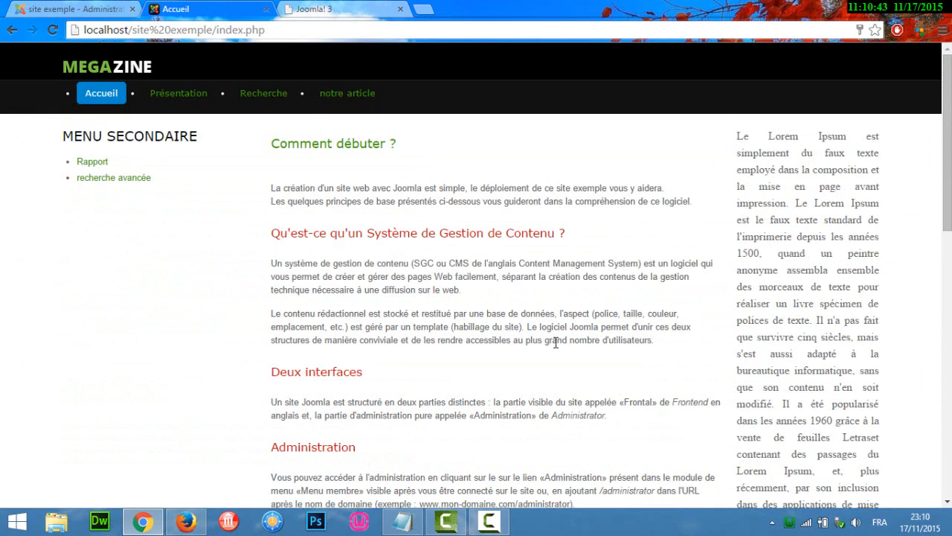
{"action": "left_click_drag", "start_coordinate": [947, 141], "coordinate": [947, 379]}
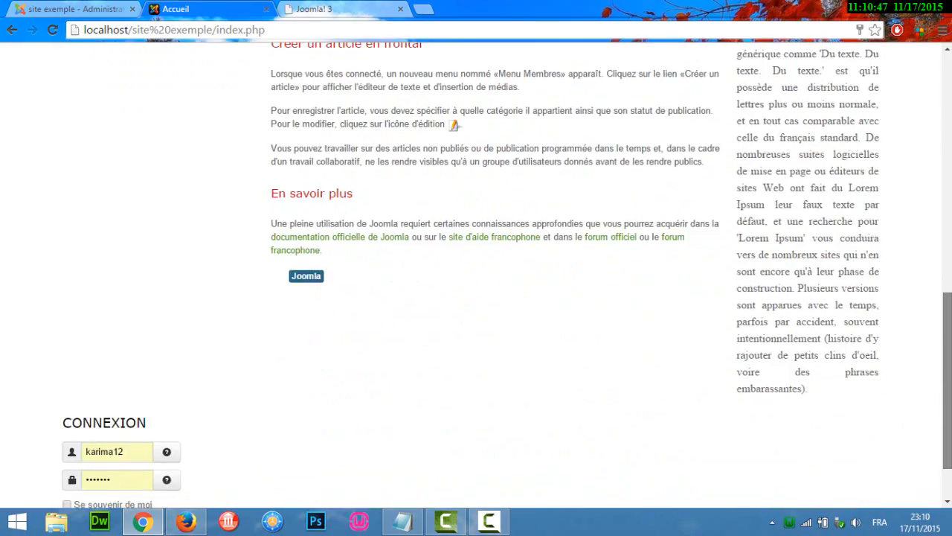
{"action": "scroll", "coordinate": [398, 73], "scroll_direction": "up", "scroll_amount": 10}
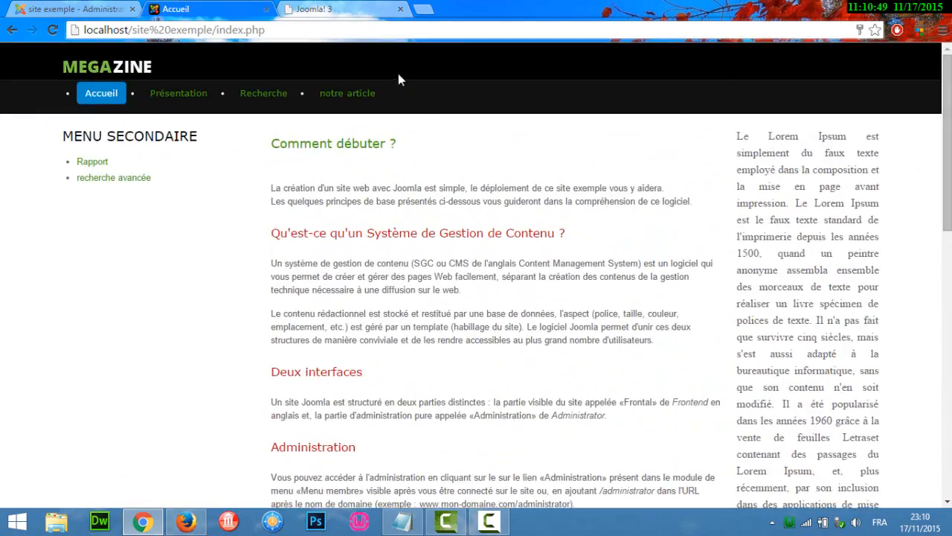
{"action": "left_click", "coordinate": [102, 7]}
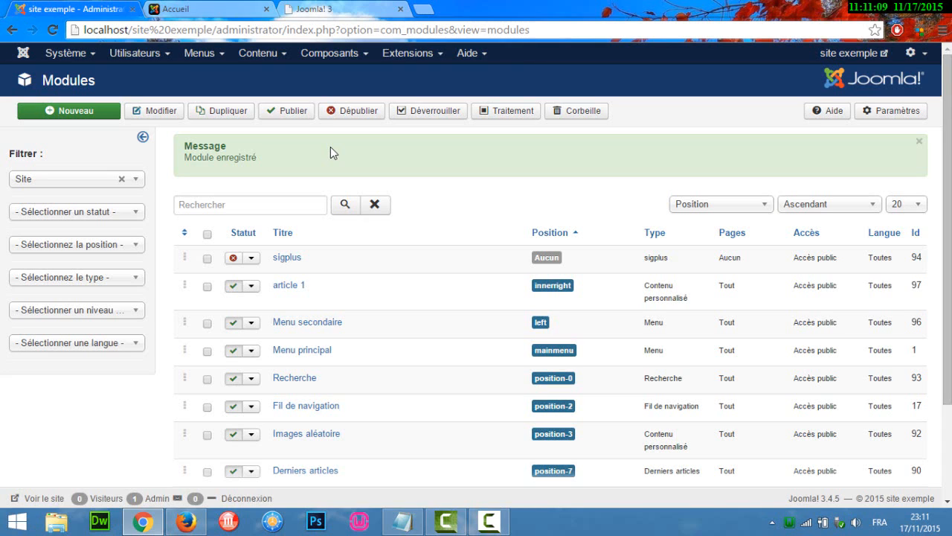
{"action": "left_click", "coordinate": [262, 54]}
{"action": "mouse_move", "coordinate": [278, 84]}
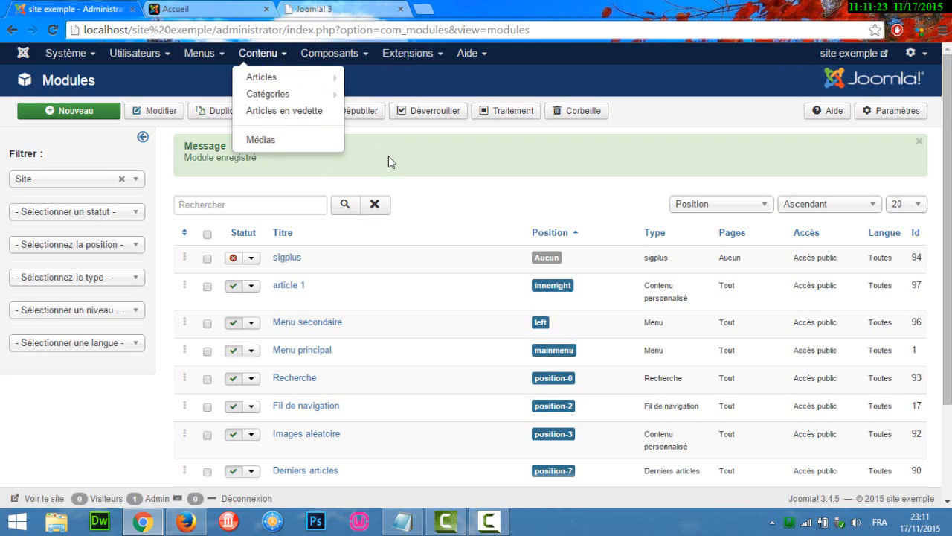
{"action": "left_click", "coordinate": [389, 156]}
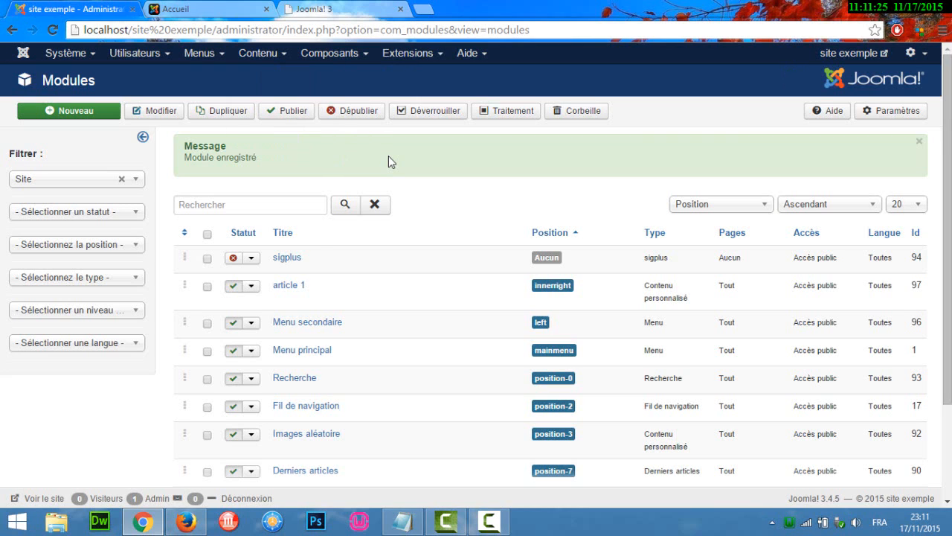